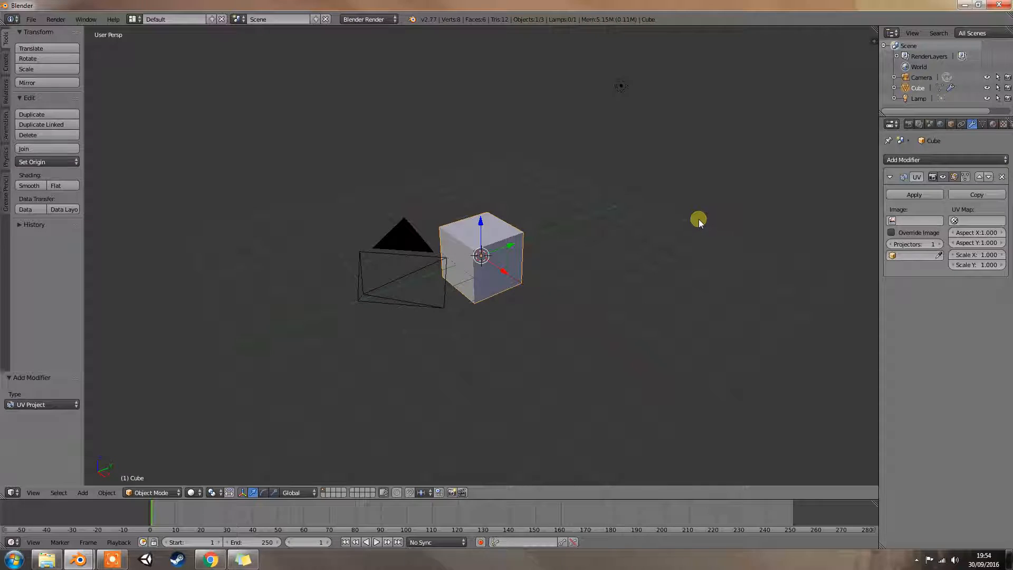
- Examine the cube from the front and from several angled perspectives, up close and farther away
key("Tab")
key("Tab")
middle_click_drag(681, 229, 691, 232)
key("KP_1")
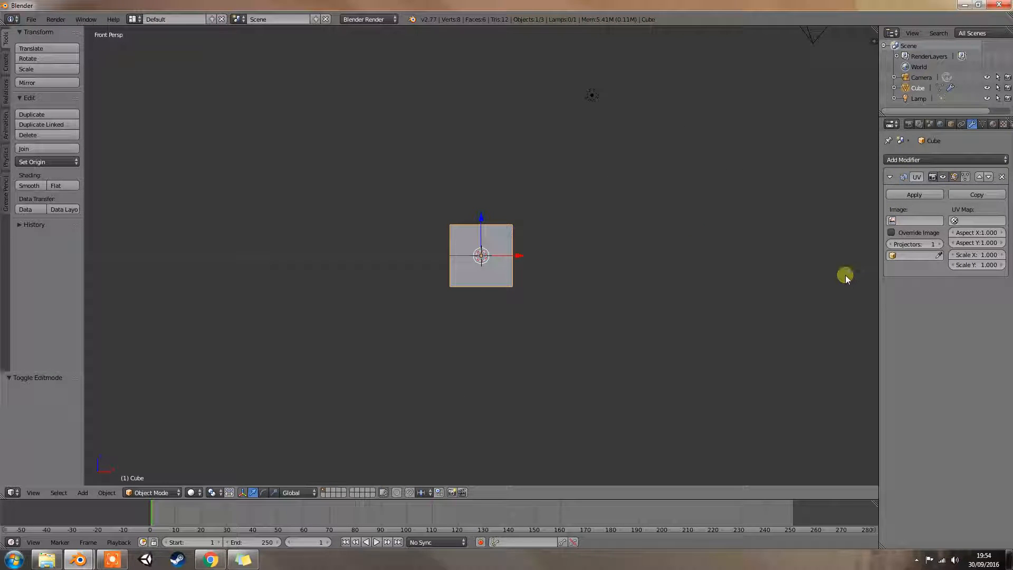
middle_click_drag(644, 189, 634, 223)
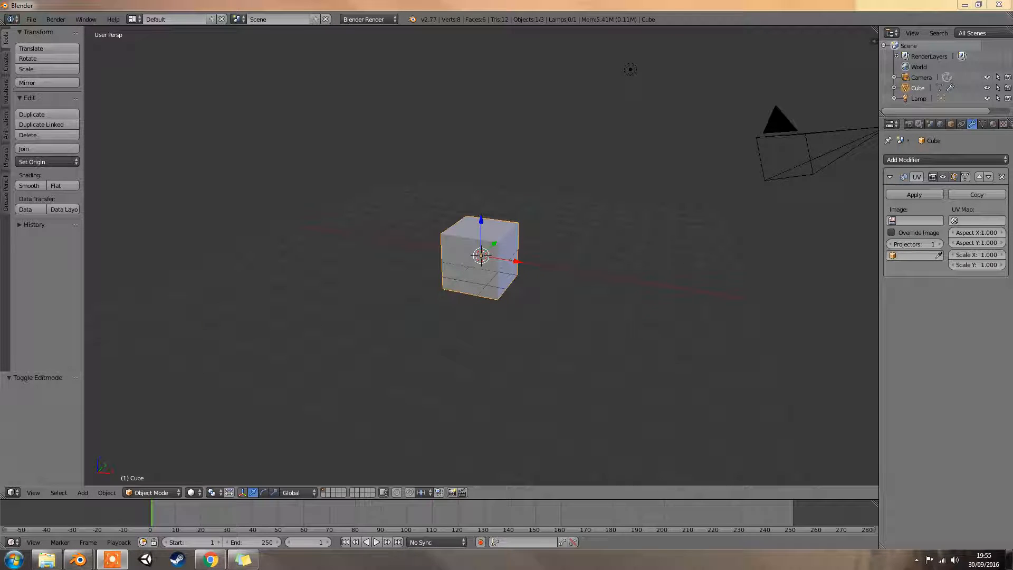
middle_click_drag(422, 324, 496, 271)
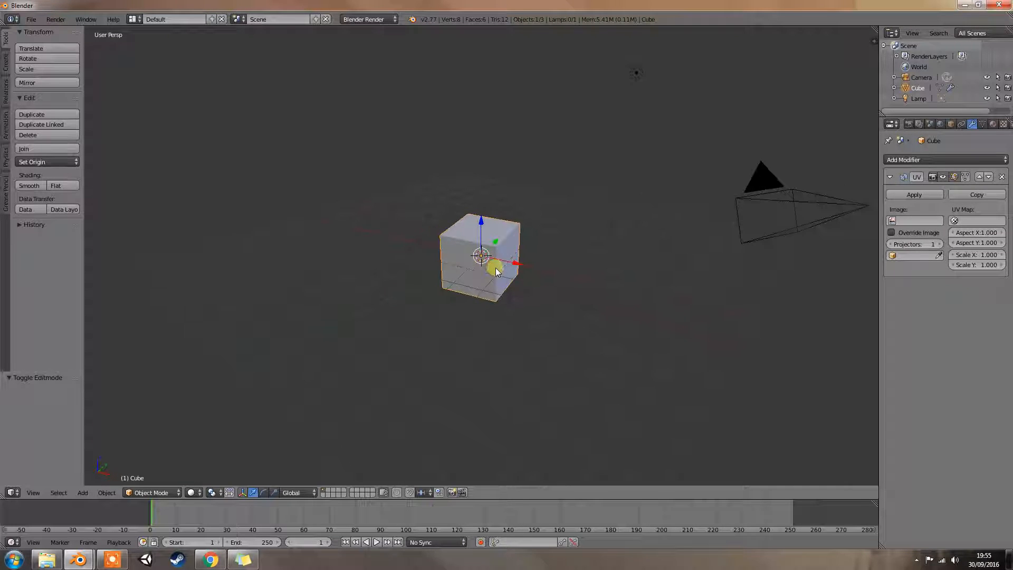
scroll(496, 271, "up", 3)
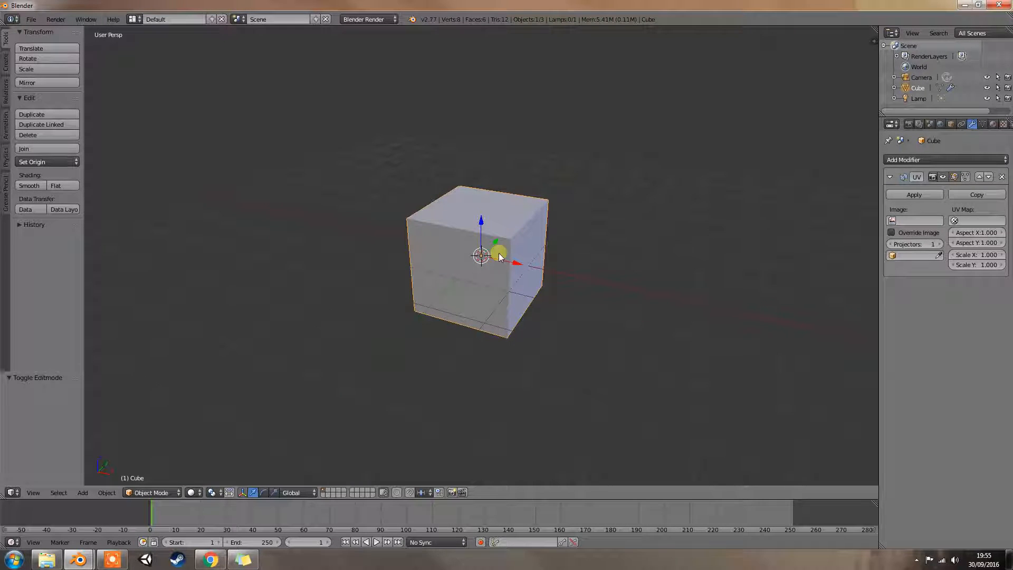
middle_click_drag(556, 256, 593, 259)
scroll(583, 255, "down", 2)
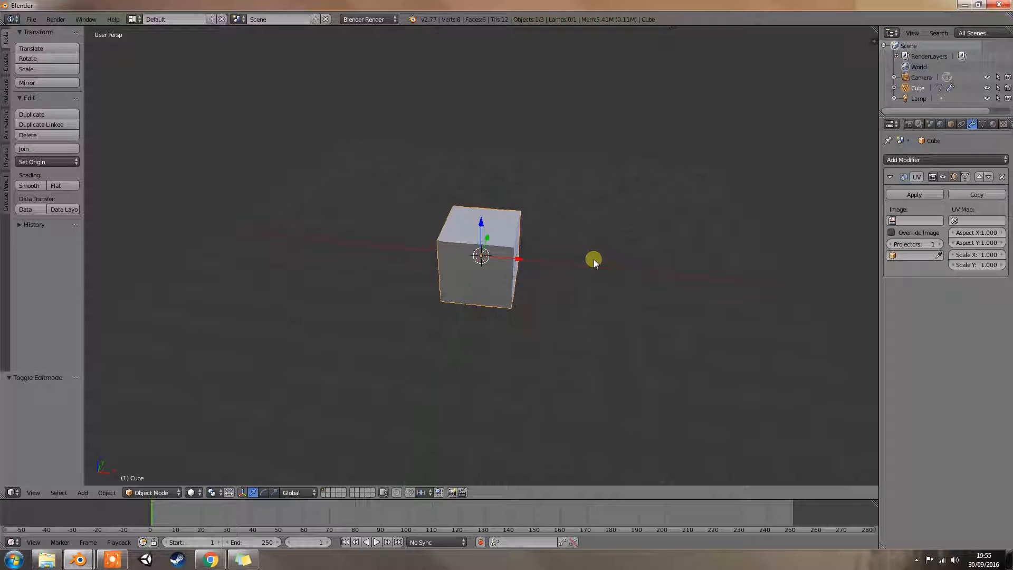
scroll(594, 258, "down", 4)
scroll(594, 259, "up", 2)
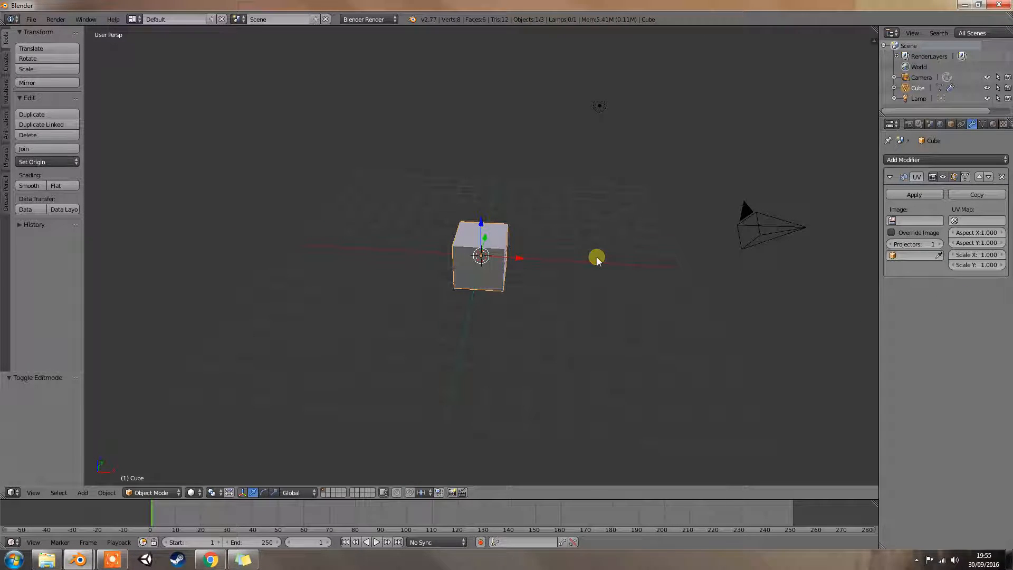
key("KP_1")
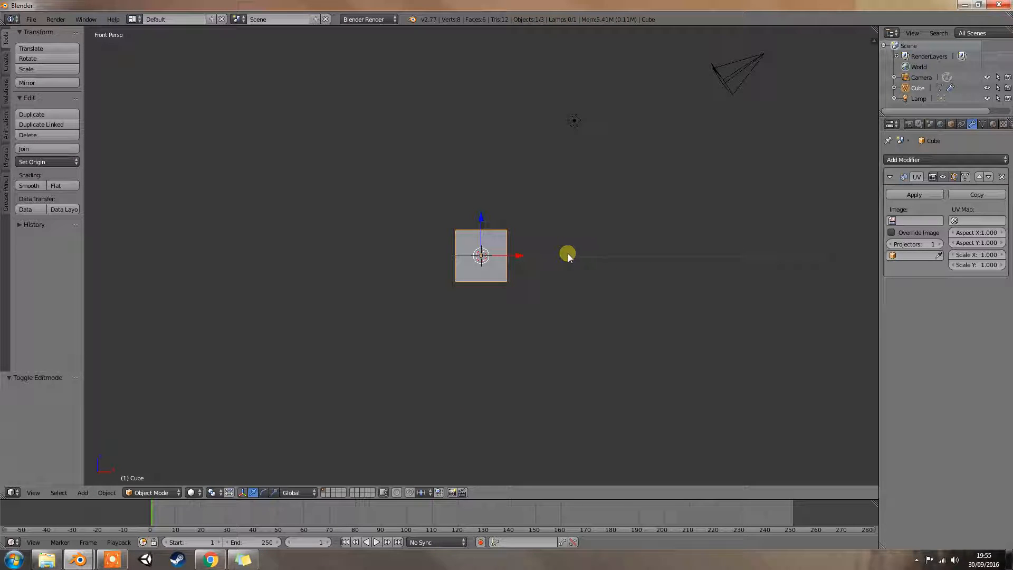
middle_click_drag(530, 250, 519, 257)
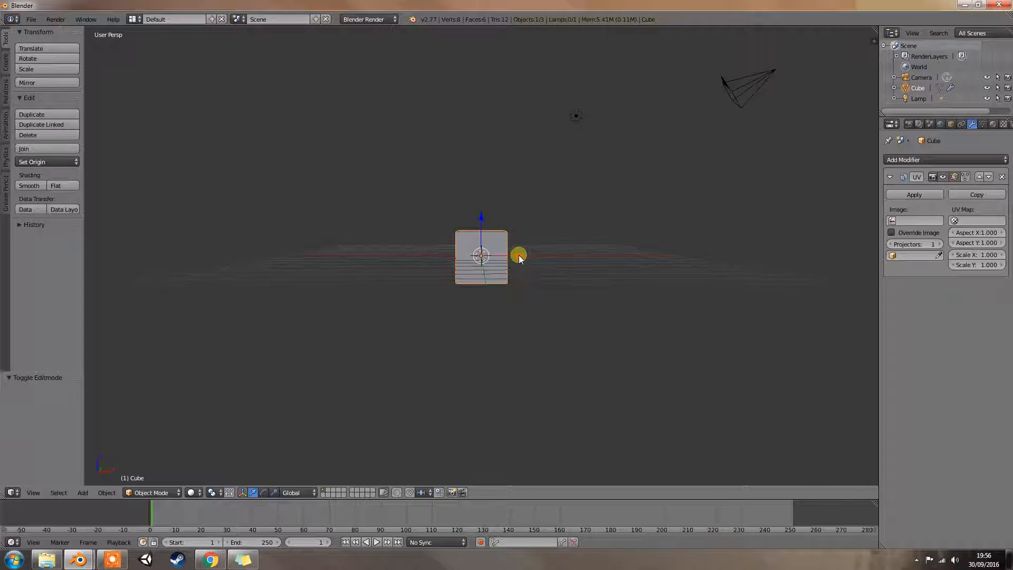
key("KP_1")
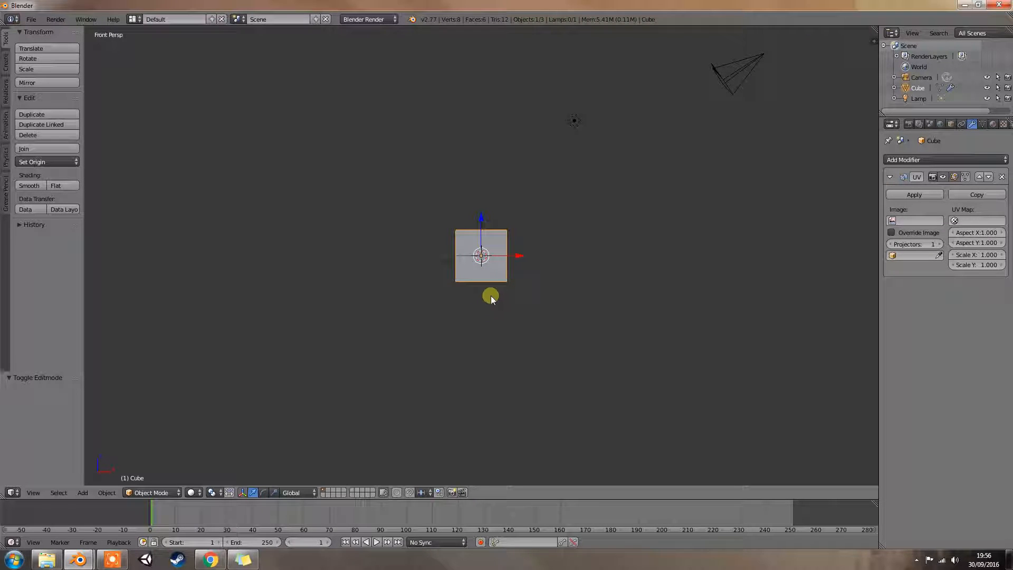
- Select the lamp above the cube
middle_click_drag(501, 275, 500, 299)
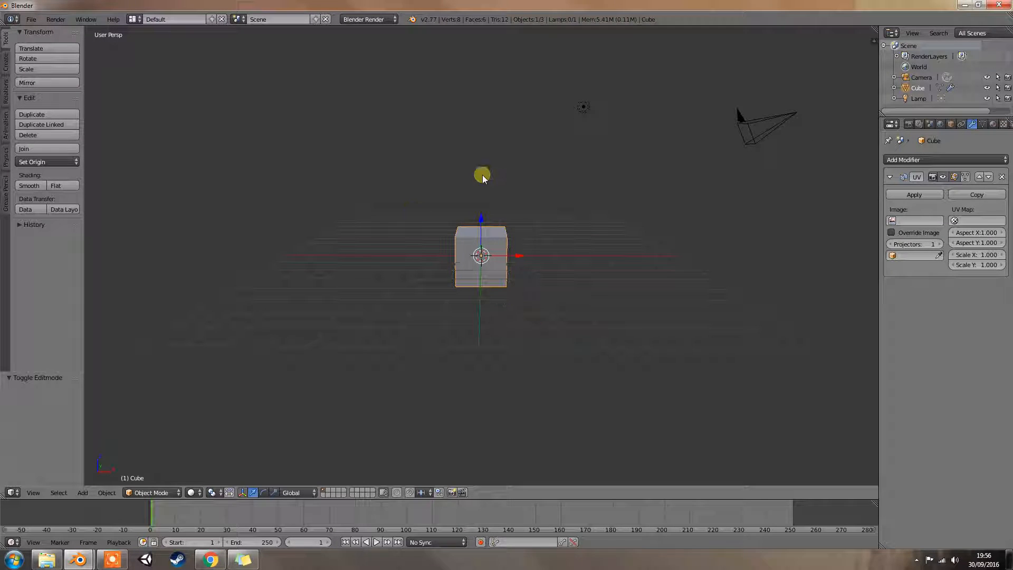
right_click(584, 106)
key("g")
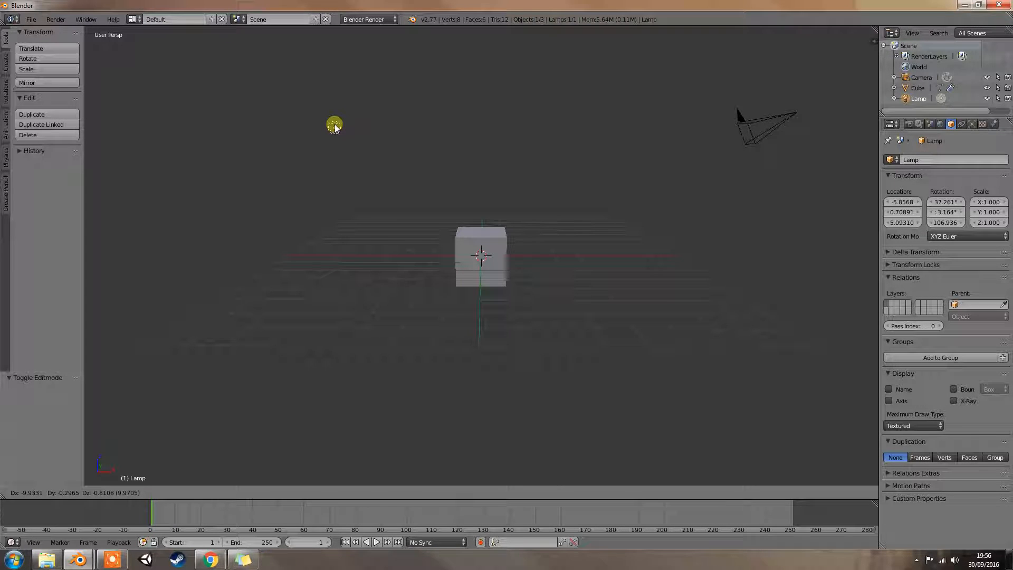
key("y")
key("y")
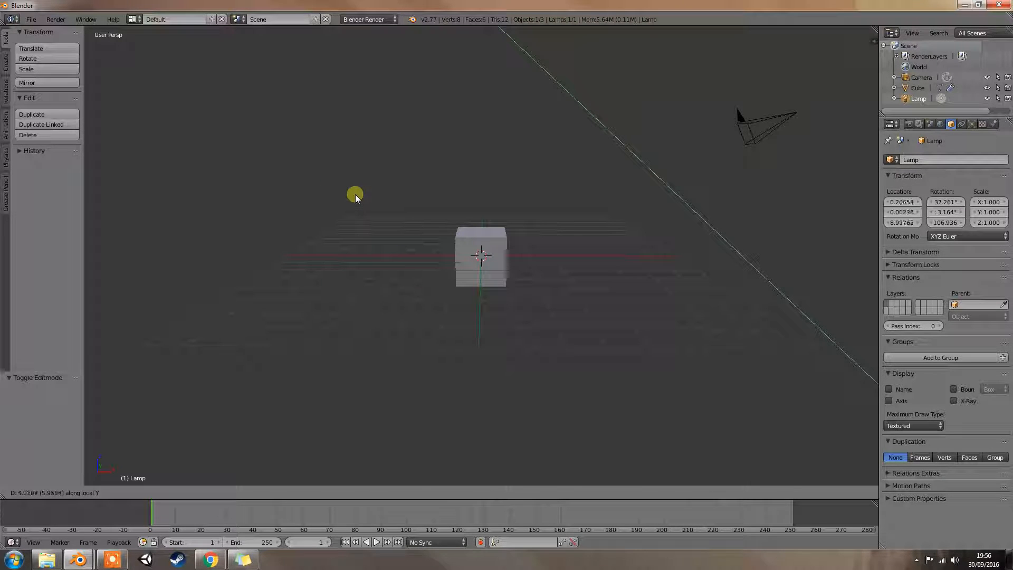
key("Escape")
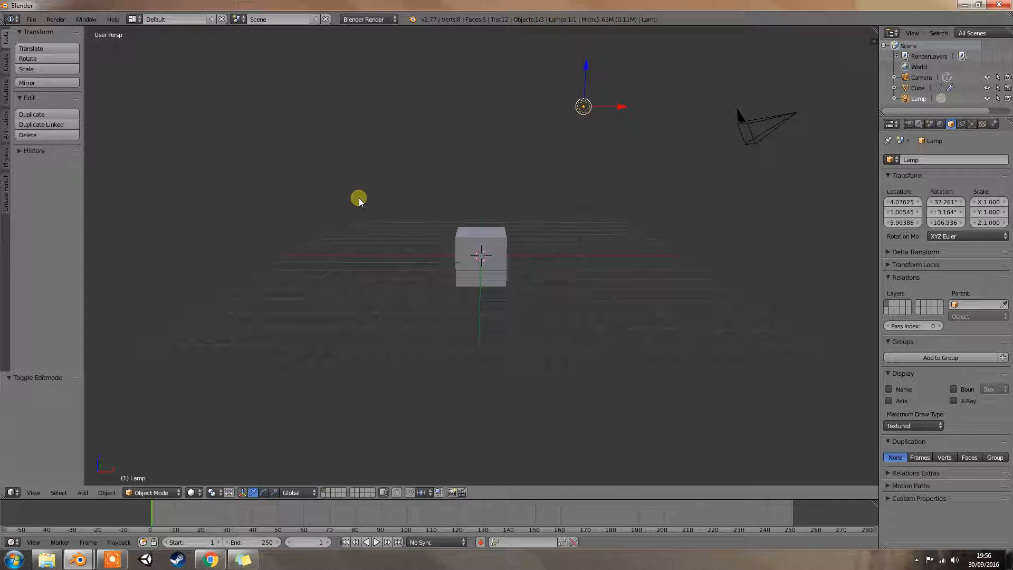
- Move the lamp by about -10.02 along the global X axis and about -3.68 along the global Y axis
key("g")
key("x")
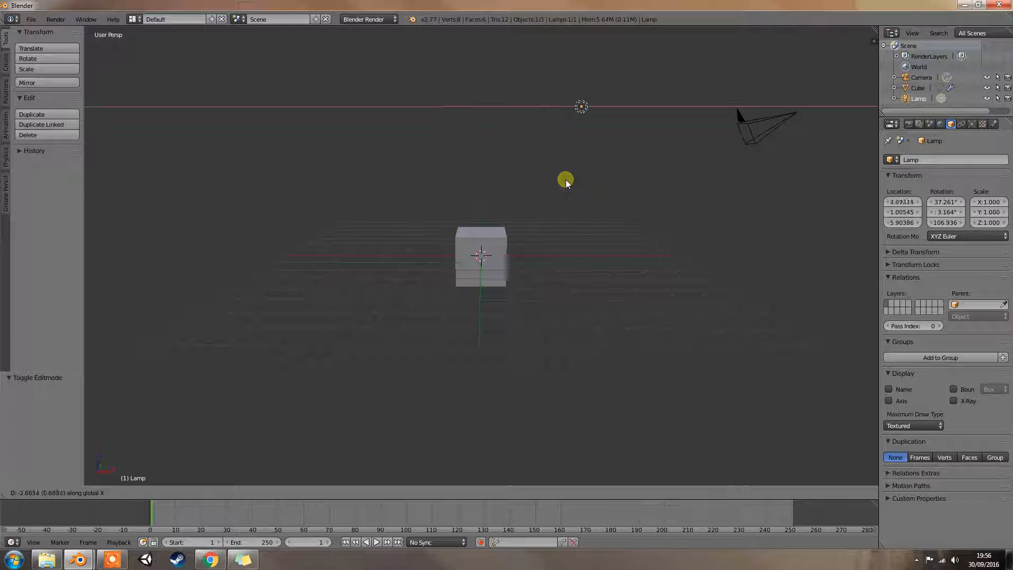
left_click(316, 173)
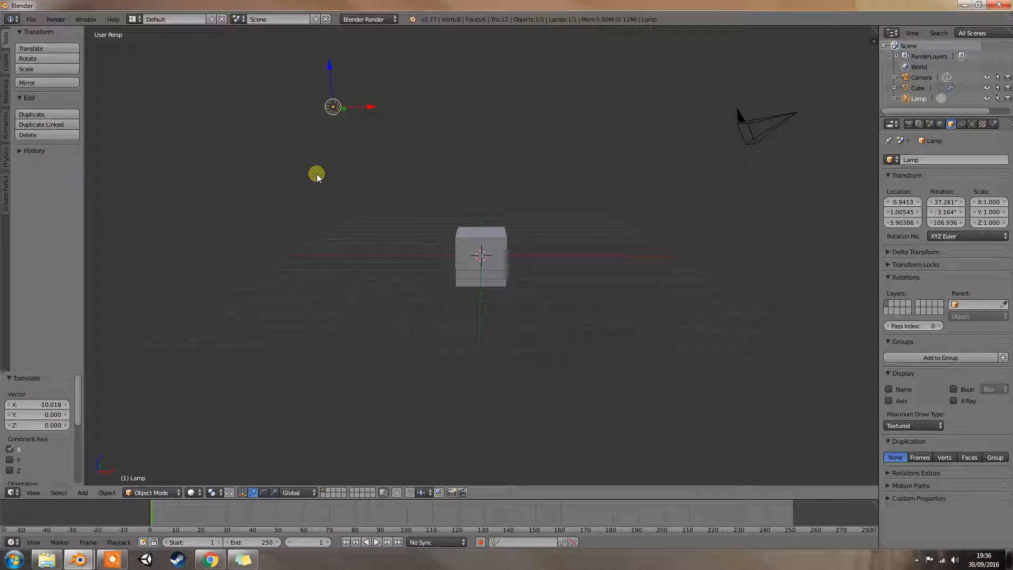
middle_click_drag(407, 183, 324, 173)
key("g")
key("y")
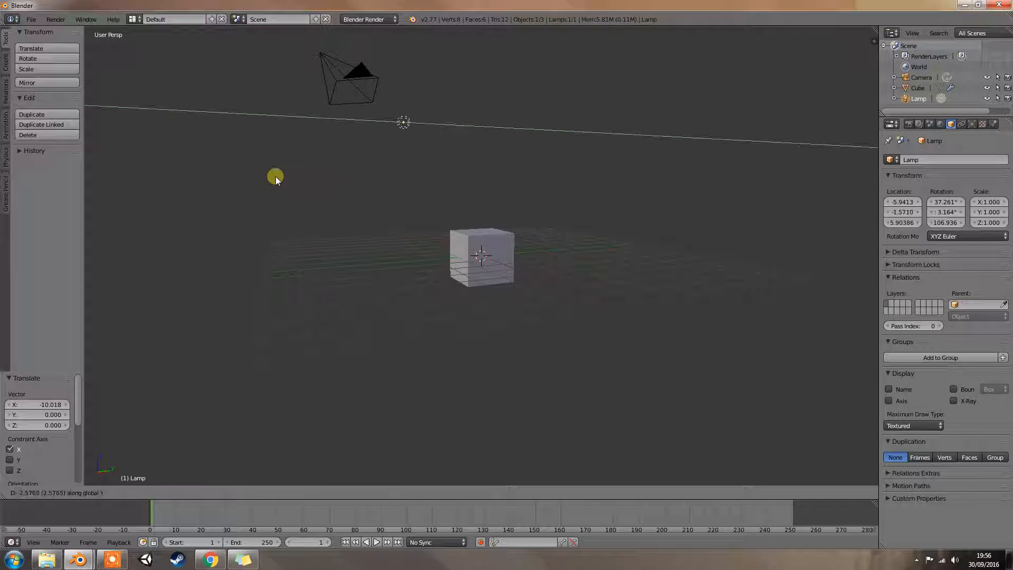
left_click(263, 177)
middle_click_drag(260, 177, 416, 186)
key("KP_1")
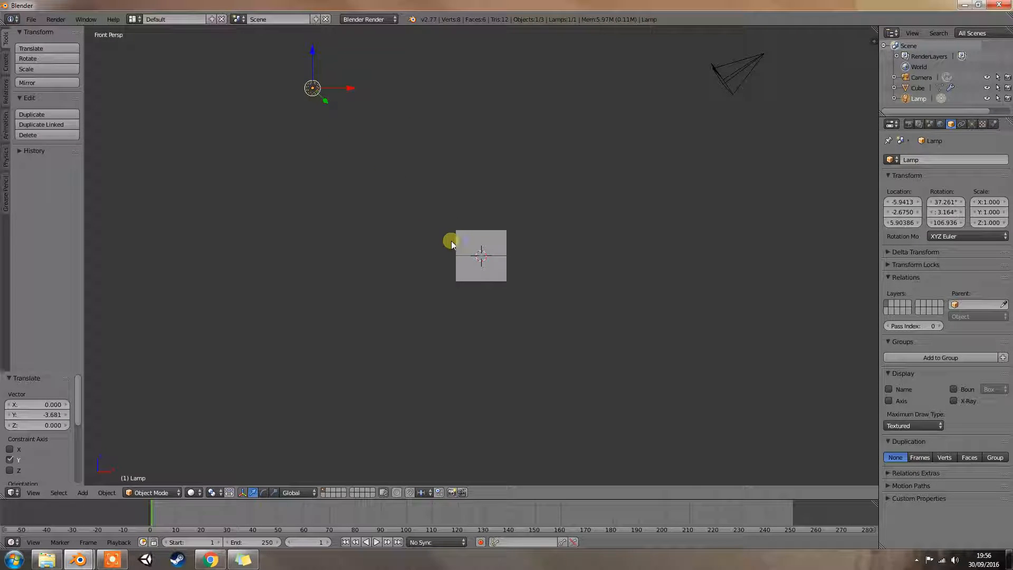
mouse_move(460, 263)
middle_mouse_down()
mouse_move(489, 309)
mouse_move(461, 262)
middle_mouse_up()
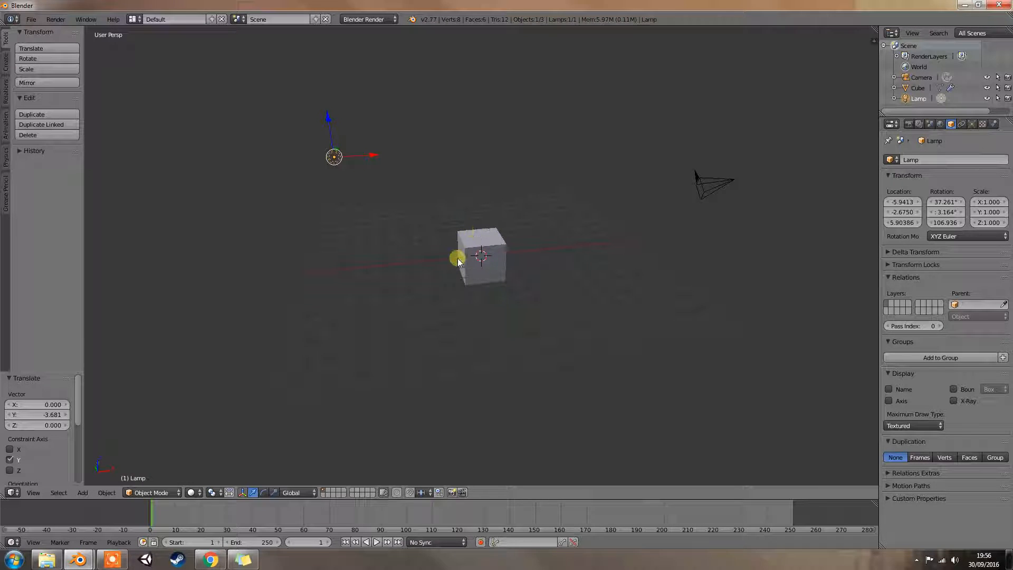
middle_click_drag(477, 242, 499, 245)
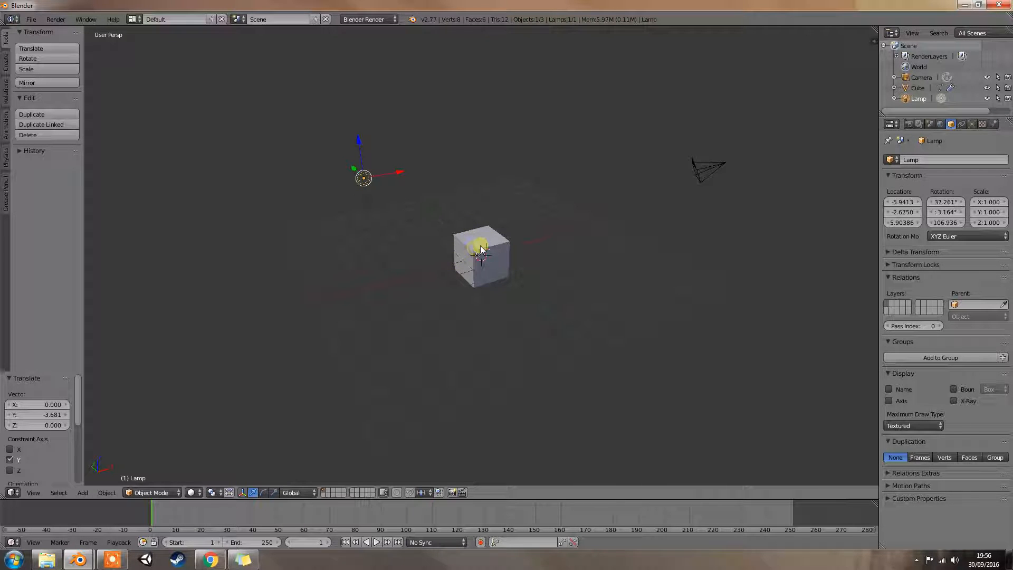
middle_click_drag(473, 246, 457, 261)
scroll(481, 255, "up", 3)
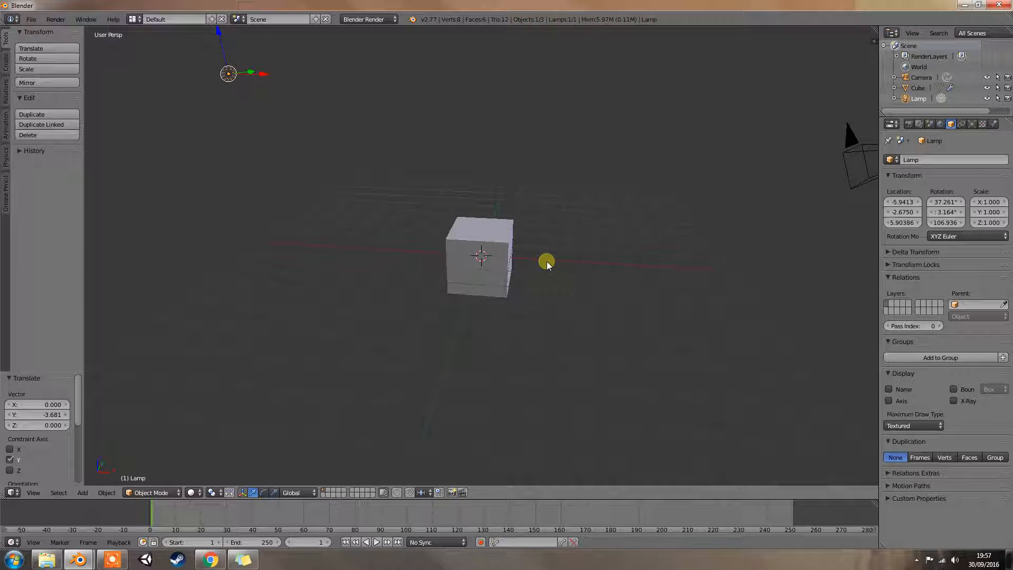
- Select the cube, show its UVProject modifier settings and widen the area that displays them
left_click(961, 125)
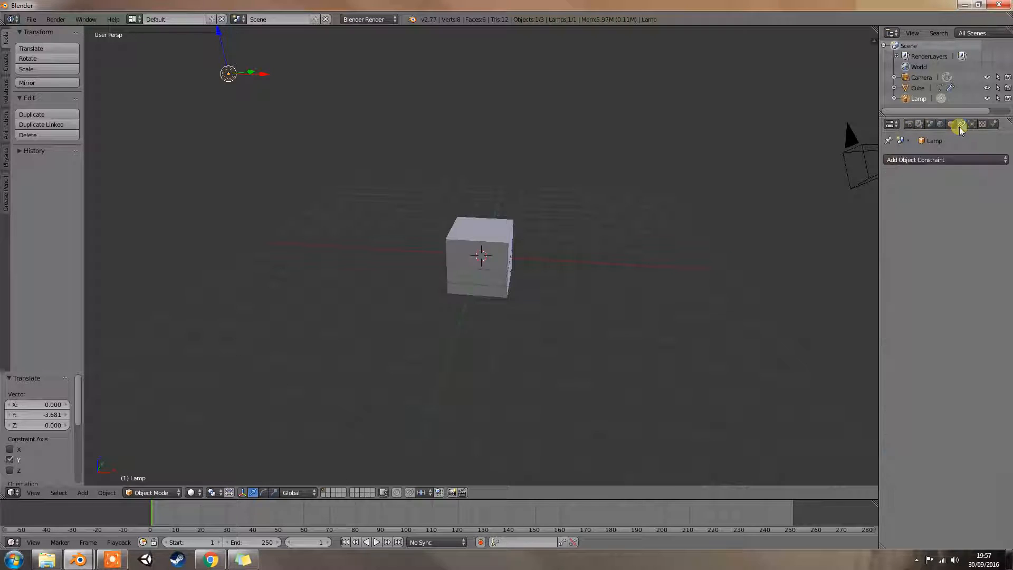
right_click(486, 251)
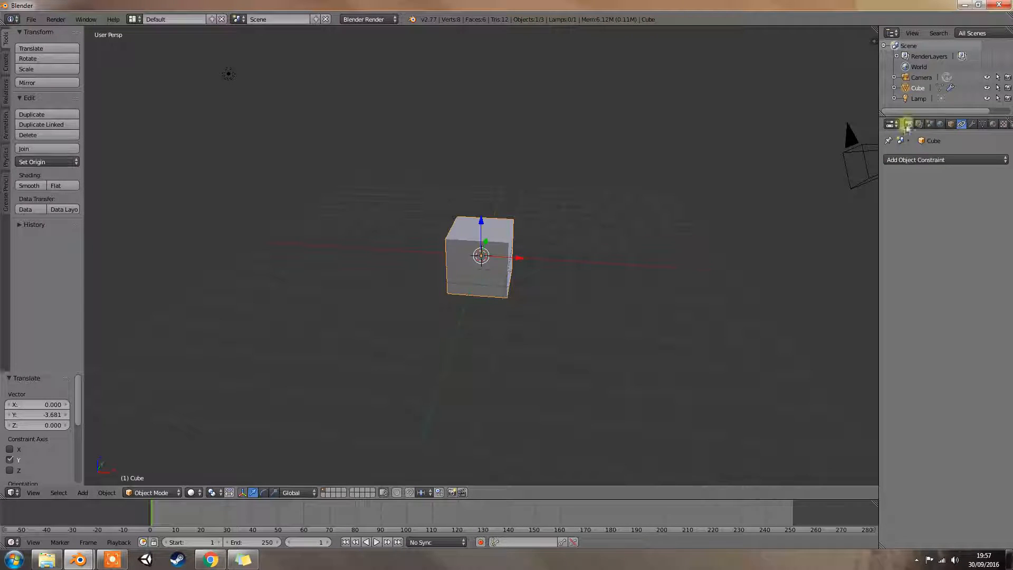
left_click(974, 124)
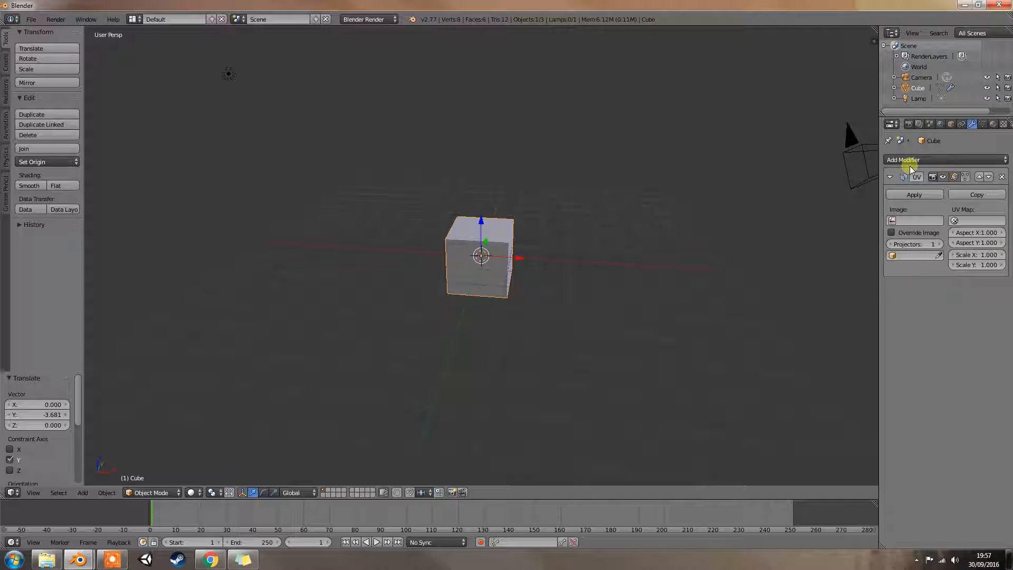
left_click_drag(878, 179, 819, 176)
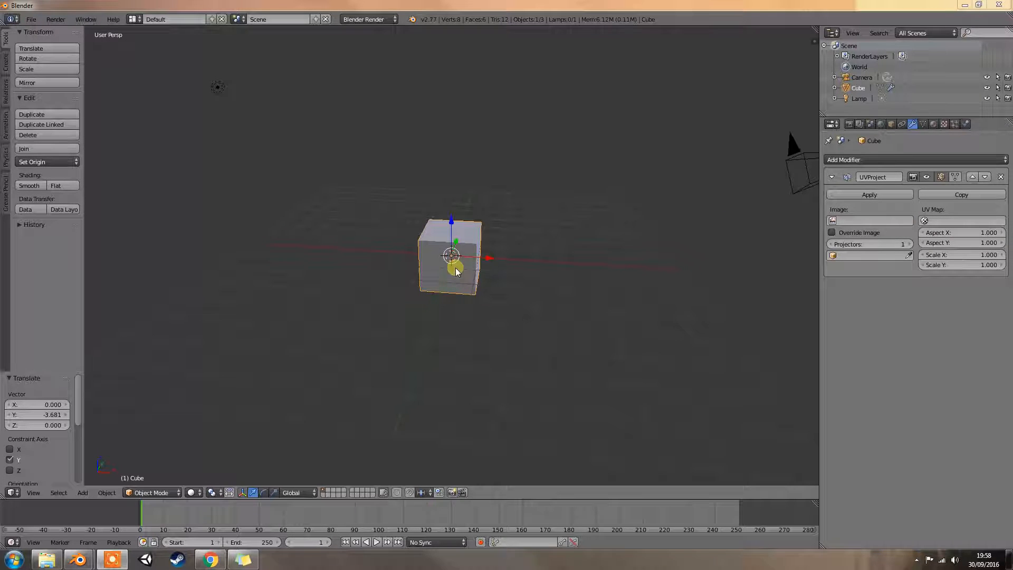
- Put the cube into Edit Mode with all of its vertices selected
key("Tab")
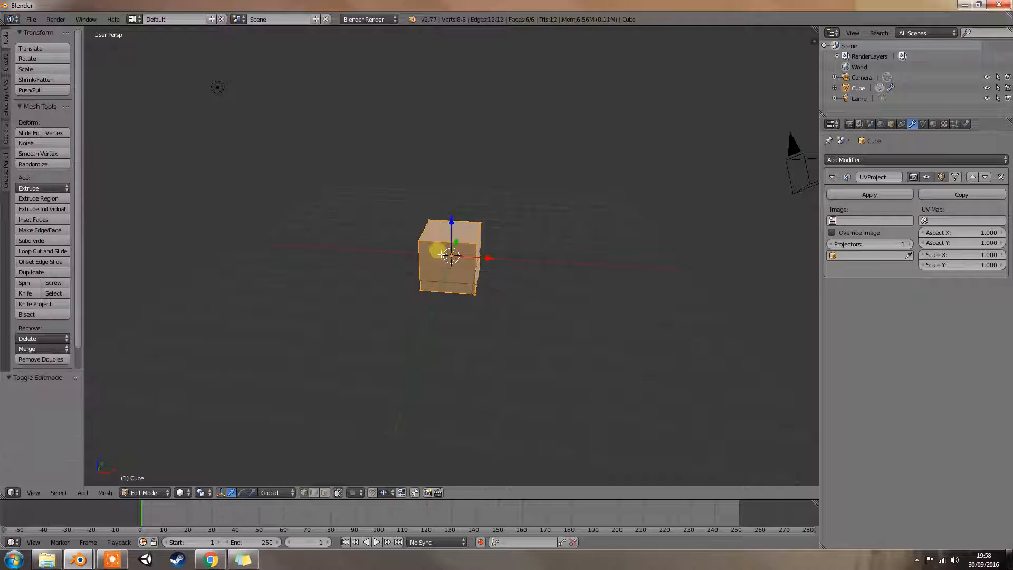
middle_click_drag(457, 246, 369, 248)
middle_click_drag(458, 265, 545, 264)
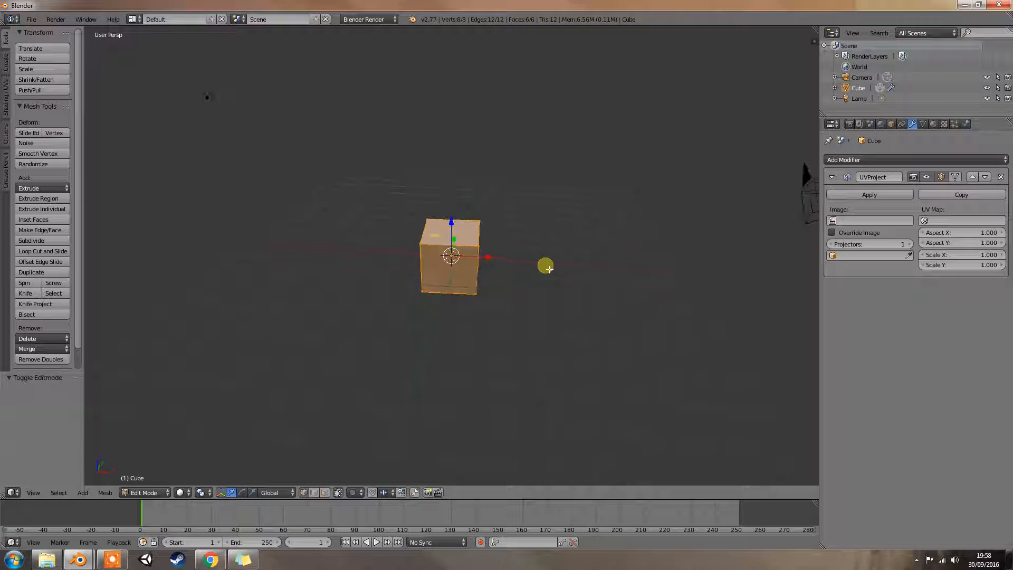
middle_click_drag(473, 278, 546, 254)
mouse_move(434, 250)
middle_mouse_down()
mouse_move(385, 251)
mouse_move(437, 256)
middle_mouse_up()
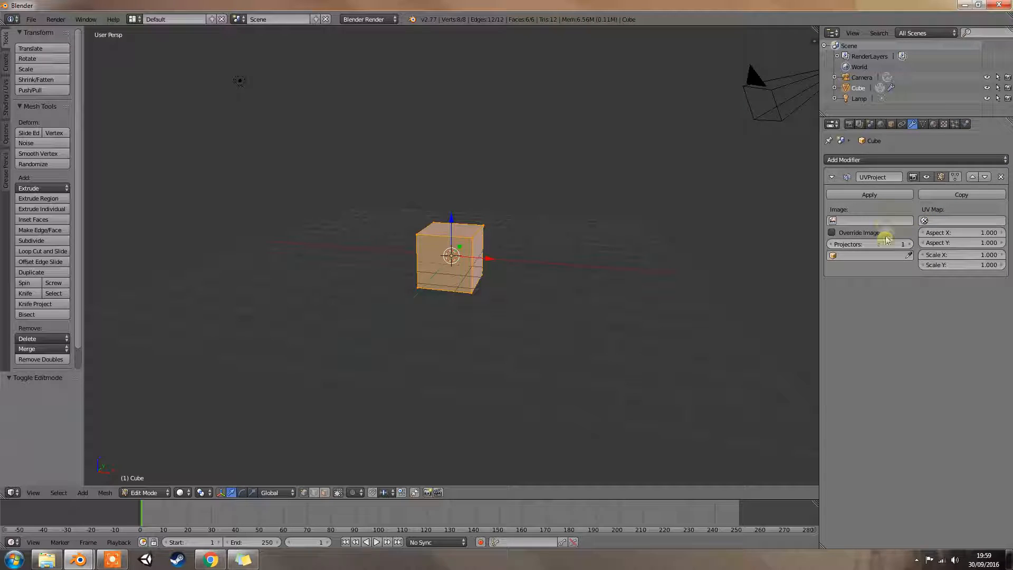
mouse_move(733, 226)
middle_mouse_down()
mouse_move(599, 241)
mouse_move(635, 249)
mouse_move(656, 229)
mouse_move(654, 217)
mouse_move(585, 211)
mouse_move(584, 225)
mouse_move(589, 185)
mouse_move(576, 218)
mouse_move(618, 222)
middle_mouse_up()
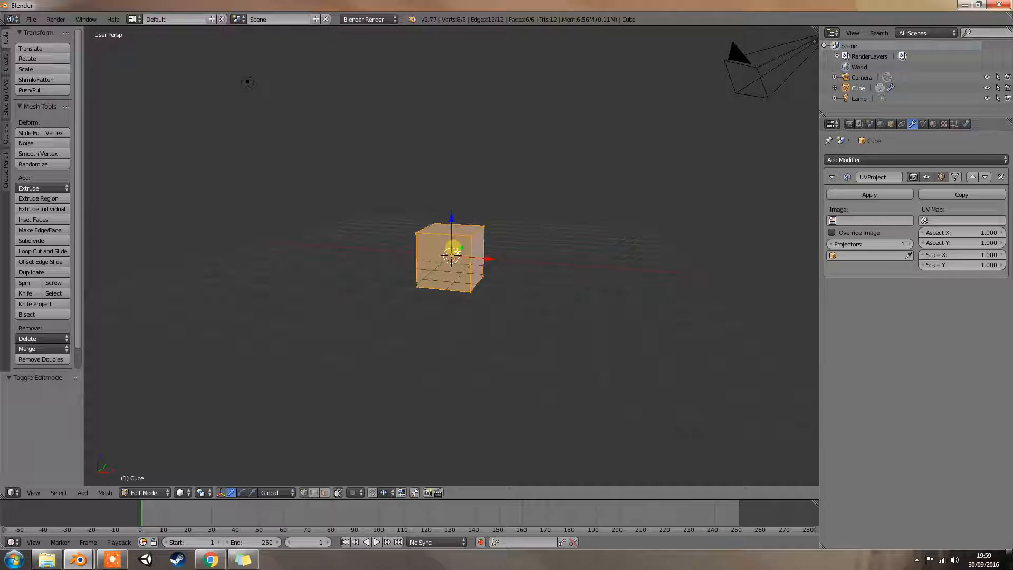
right_click(460, 243)
key("a")
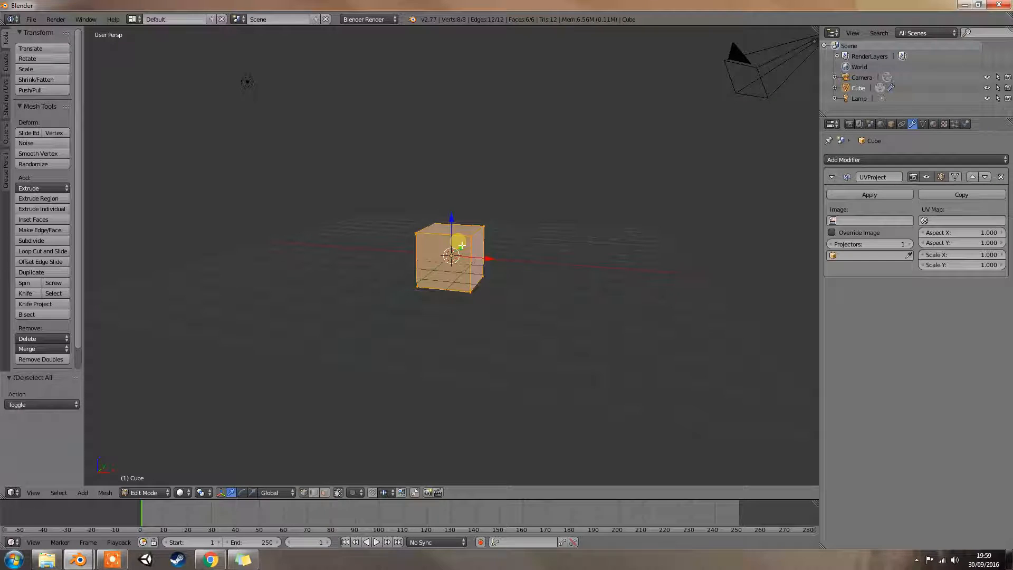
- Turn on the Override Image option of the cube's UVProject modifier
mouse_move(493, 239)
middle_mouse_down()
mouse_move(543, 242)
mouse_move(516, 231)
mouse_move(486, 235)
mouse_move(512, 256)
mouse_move(546, 256)
middle_mouse_up()
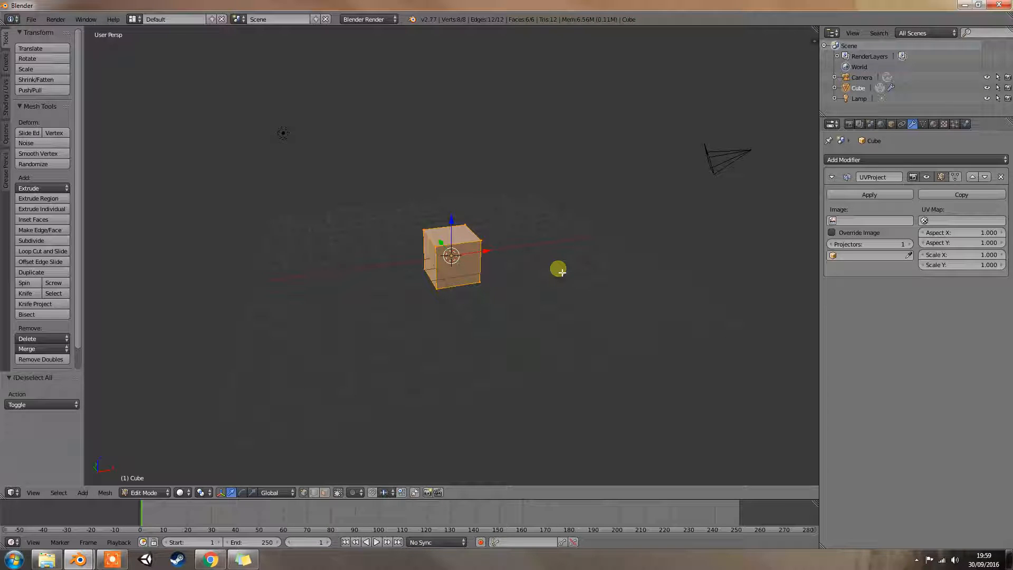
left_click(853, 232)
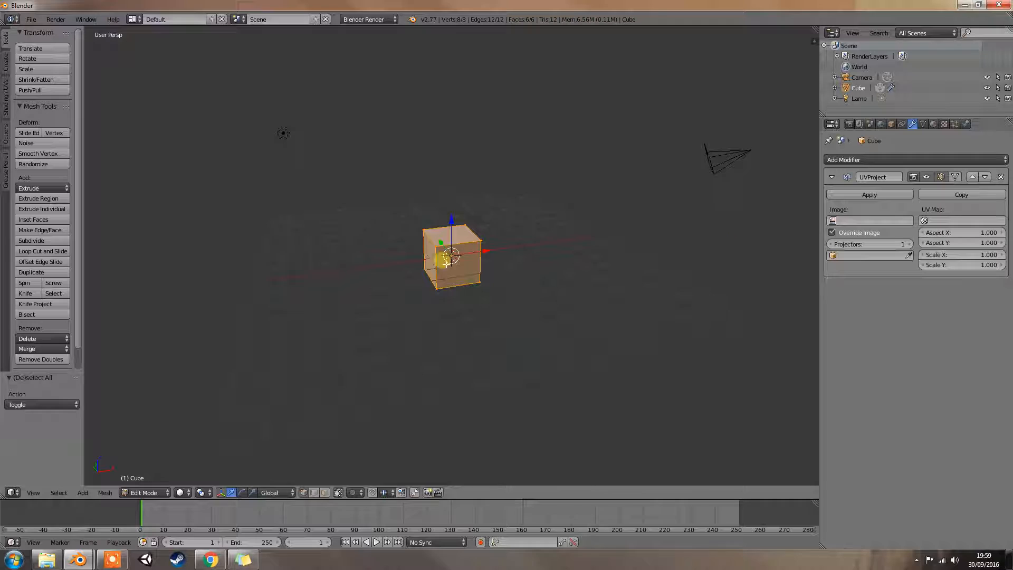
- Check the cube through the camera, return to the free perspective and look at it from another side
middle_click_drag(545, 215, 524, 210)
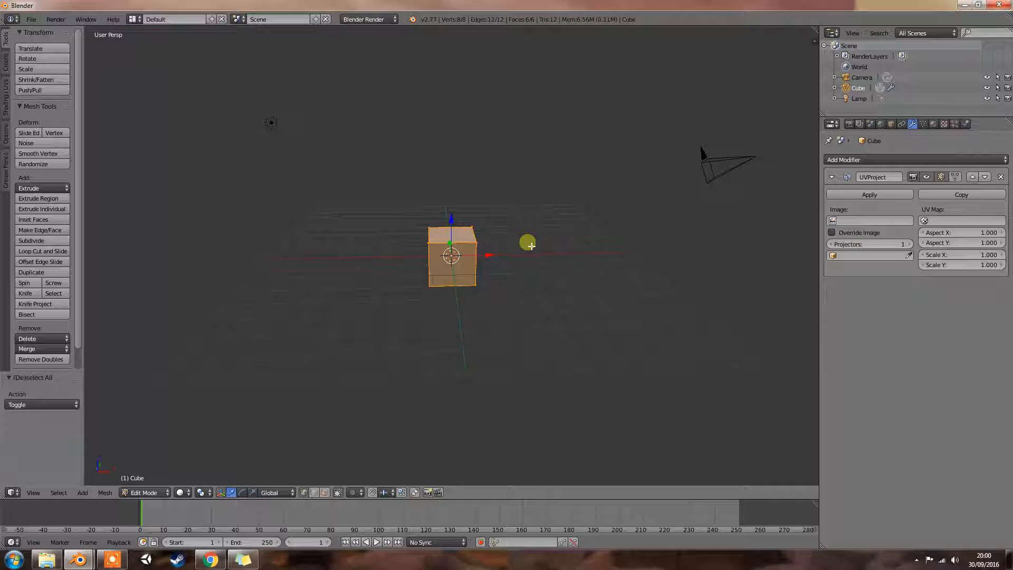
key("KP_0")
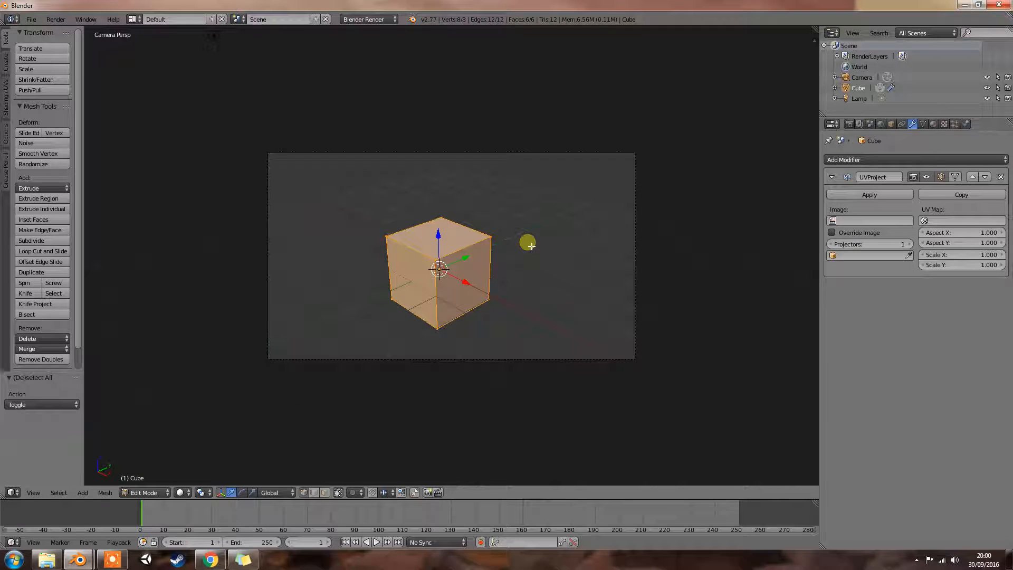
key("KP_0")
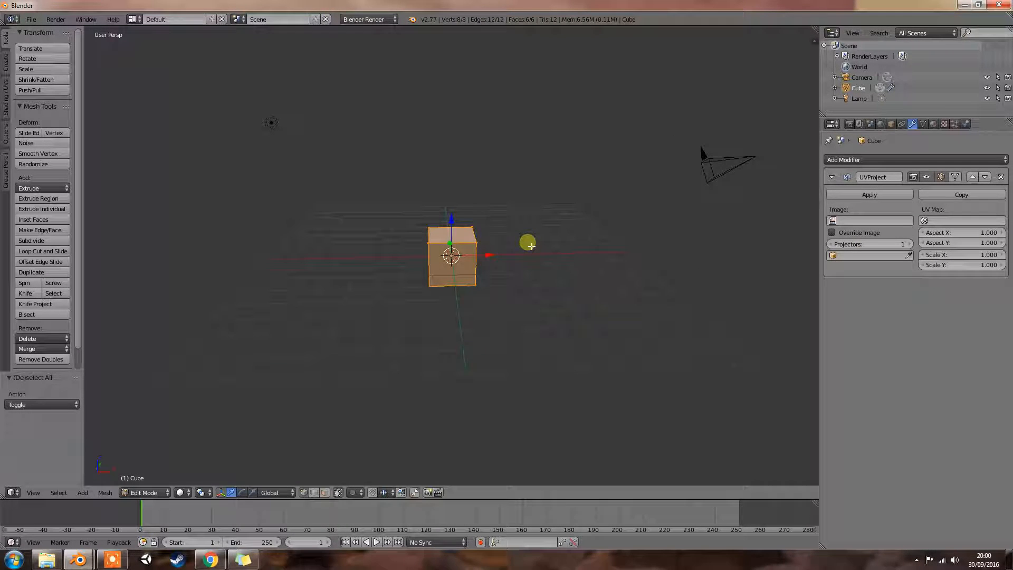
middle_click_drag(368, 141, 458, 175)
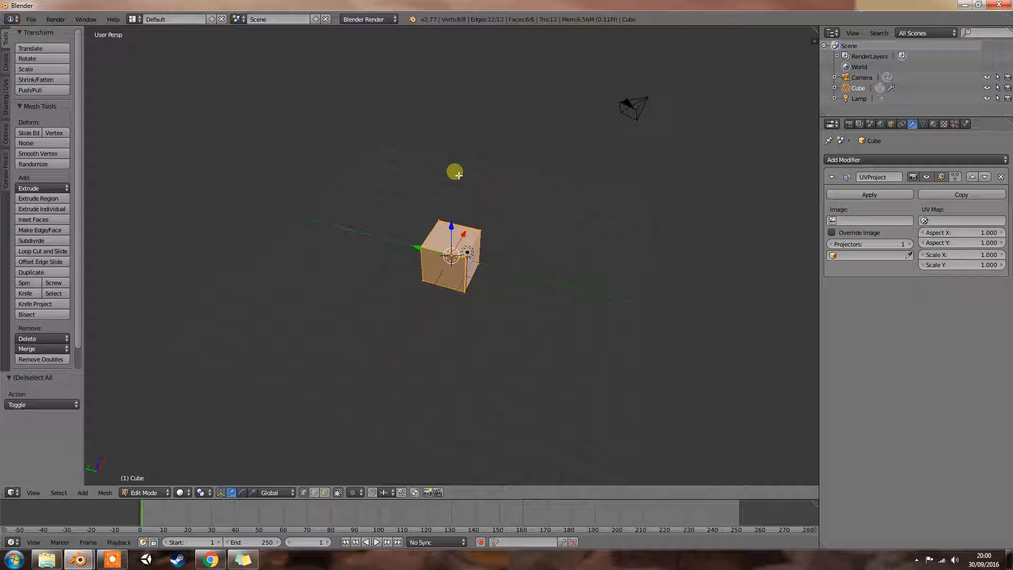
- Preview the cube in rendered shading from two viewing directions and return to solid shading
middle_click_drag(536, 253, 521, 254)
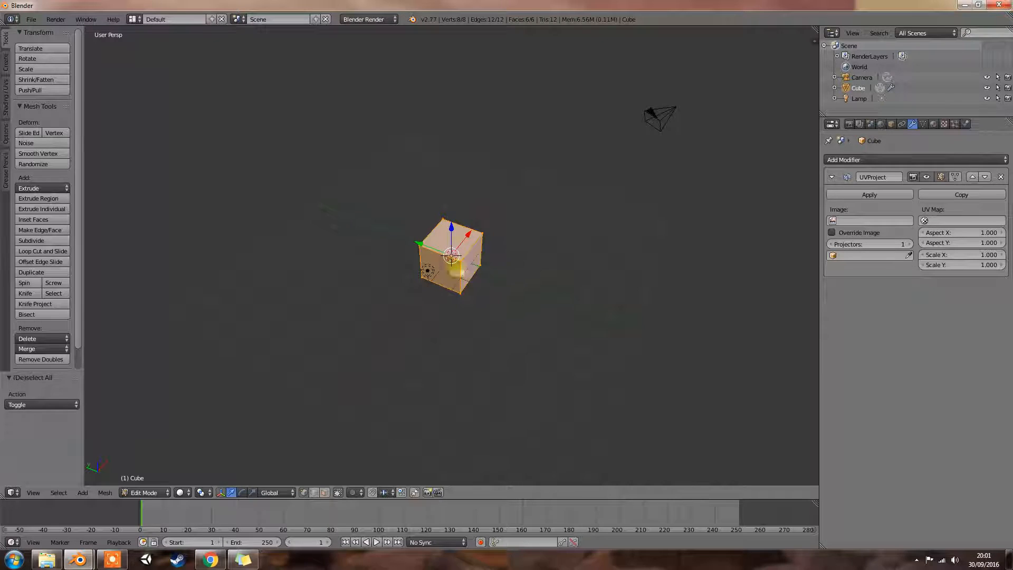
right_click(422, 275)
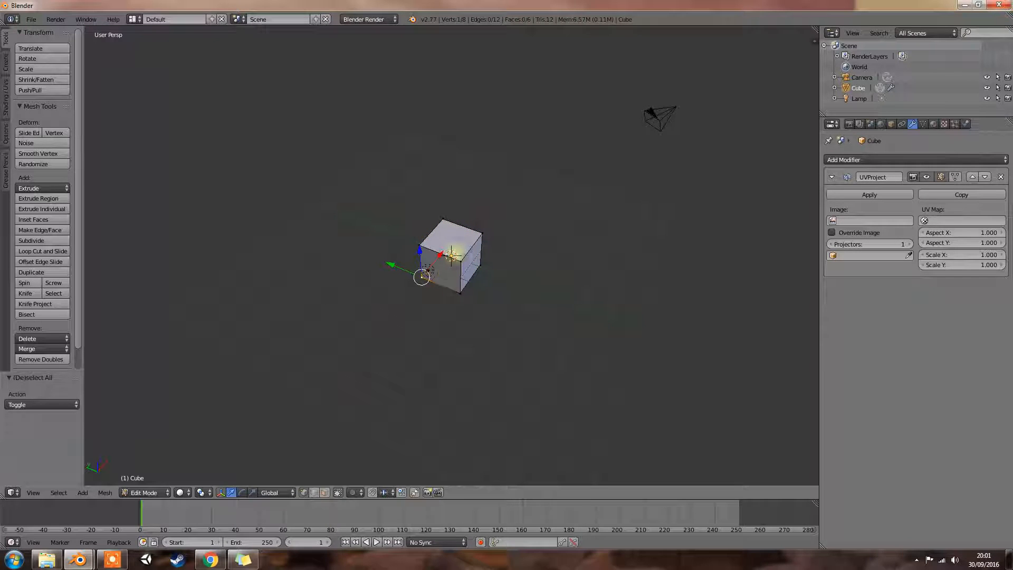
mouse_move(549, 248)
middle_mouse_down()
mouse_move(504, 246)
mouse_move(531, 249)
middle_mouse_up()
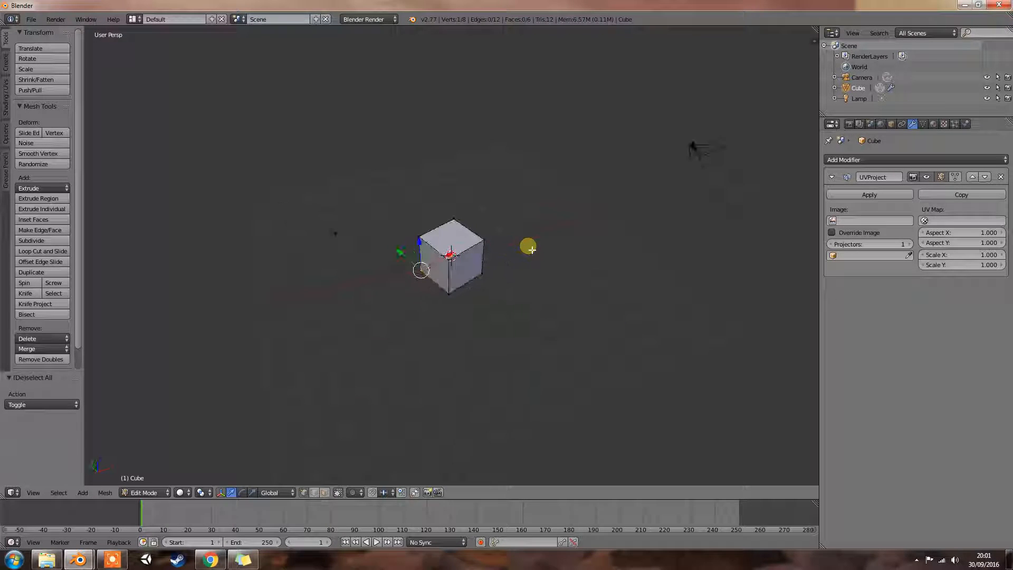
key("shift+z")
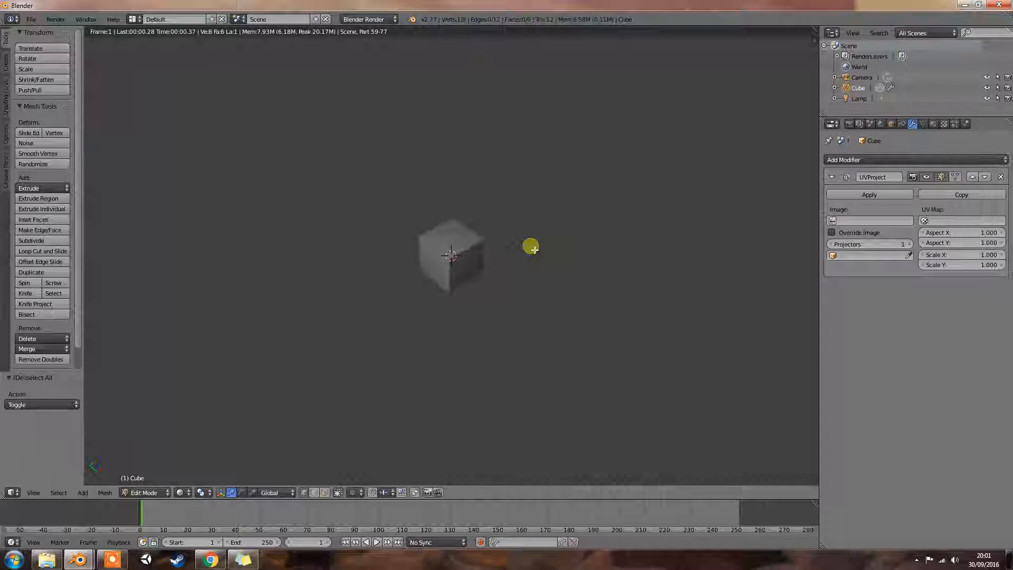
key("shift+z")
middle_click_drag(503, 264, 441, 249)
key("shift+z")
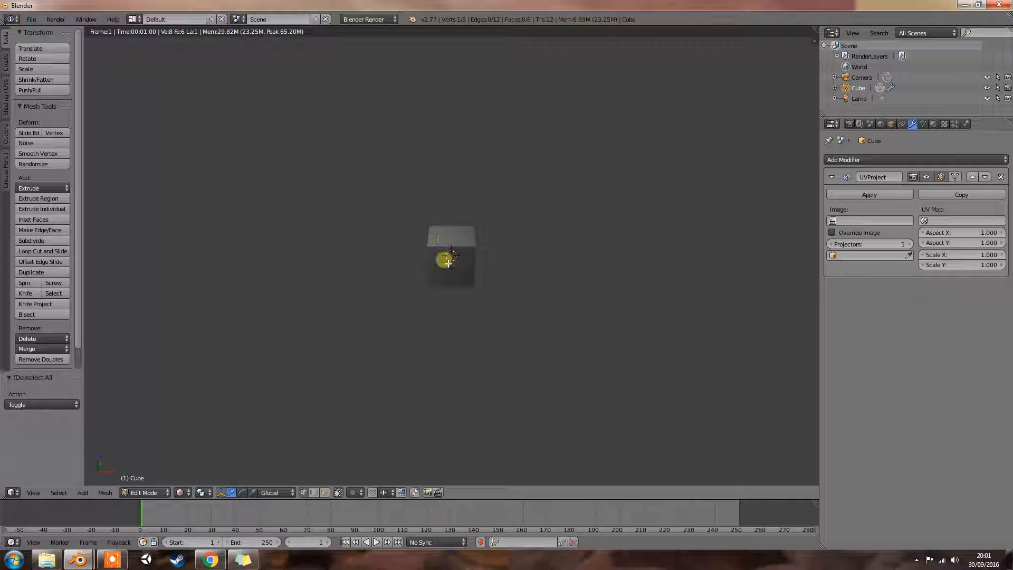
key("shift+z")
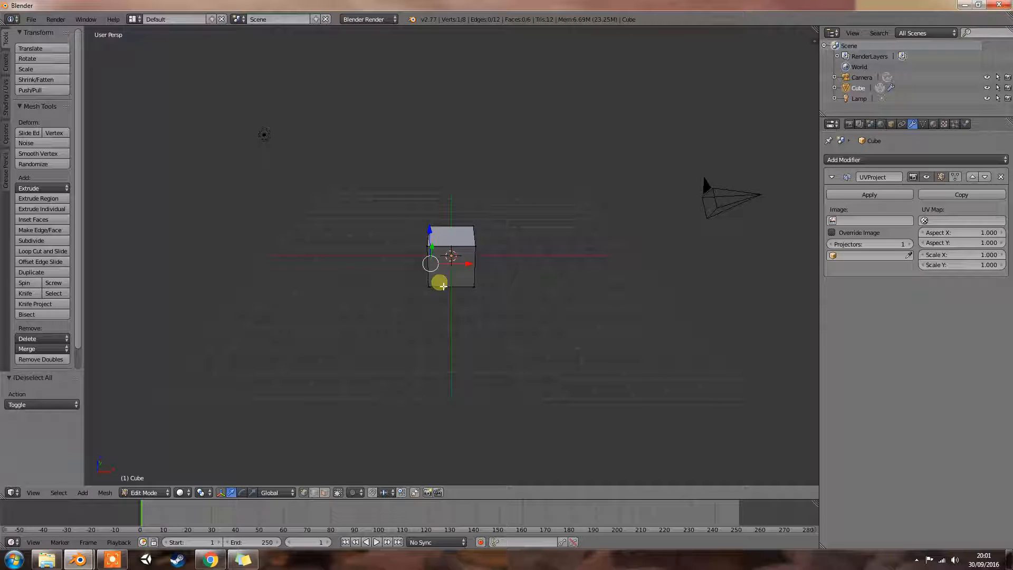
- Switch the view to orthographic projection and select all of the cube's vertices
key("KP_5")
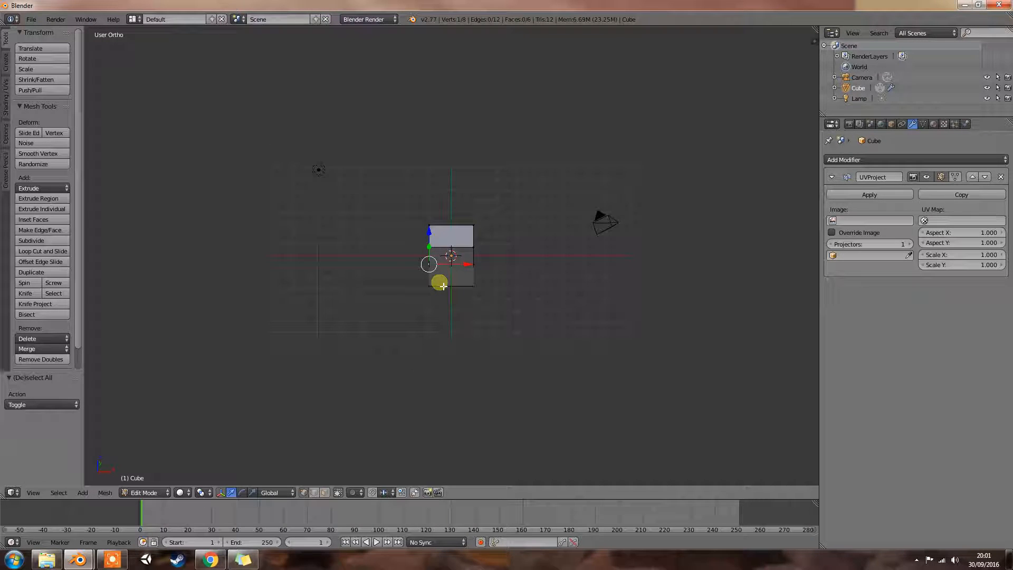
middle_click_drag(469, 273, 490, 270)
scroll(470, 266, "up", 4)
scroll(469, 267, "down", 1)
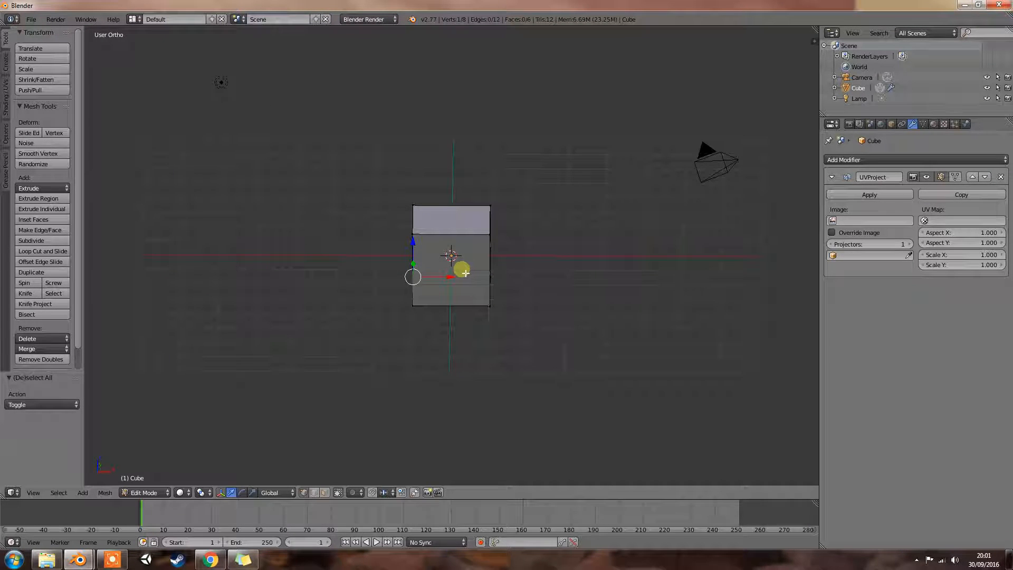
key("a")
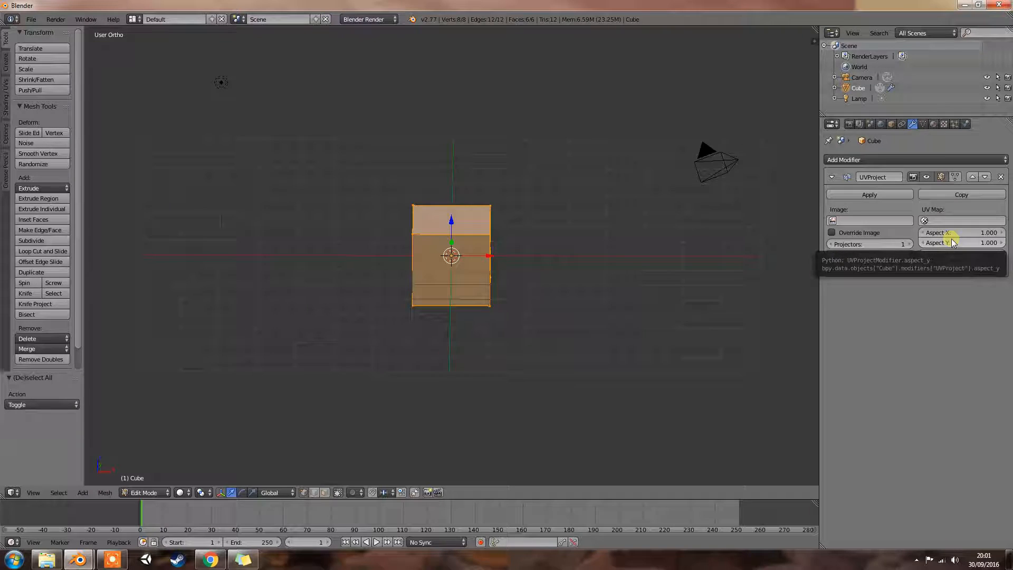
- Examine the available projector objects and the Aspect X setting of the cube's UVProject modifier without keeping any change
left_click(836, 256)
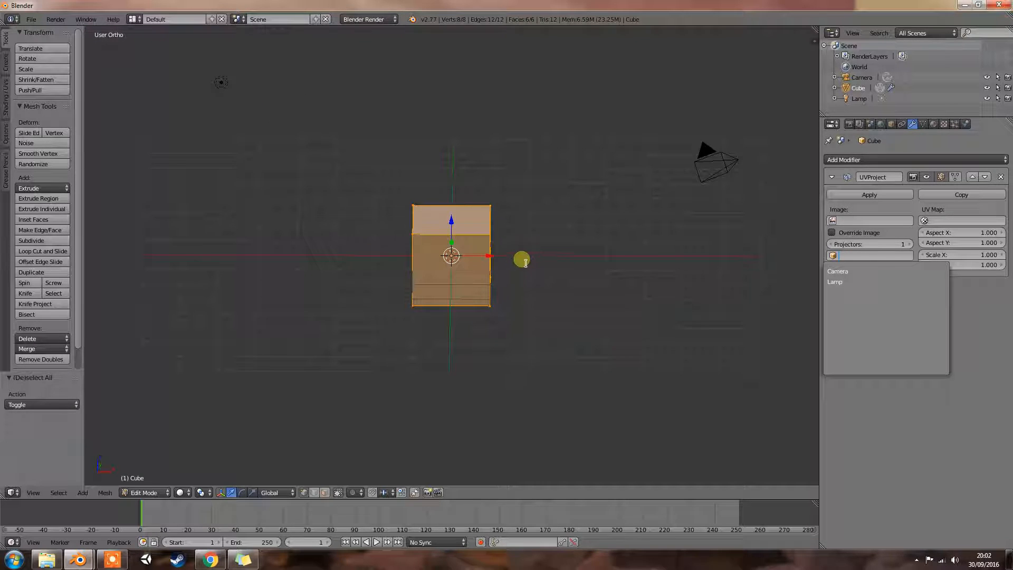
left_click(986, 314)
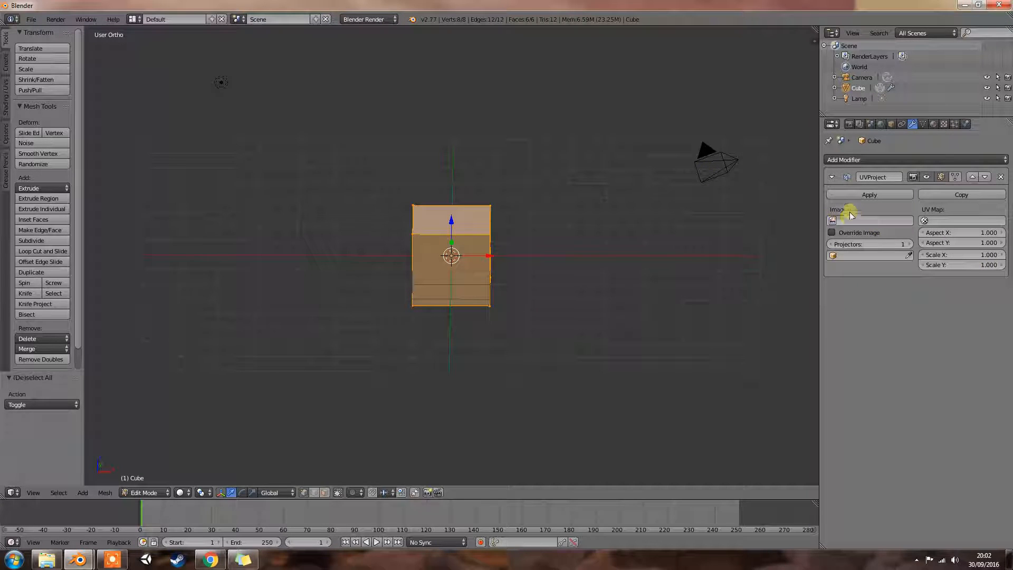
left_click(998, 232)
left_click(925, 232)
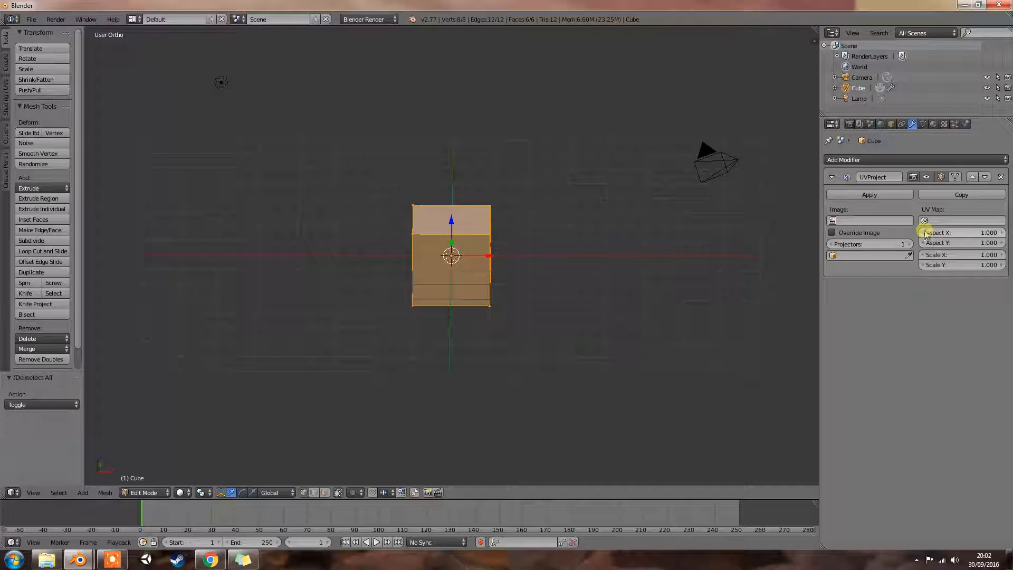
left_click(932, 231)
left_click(951, 284)
left_click(922, 231)
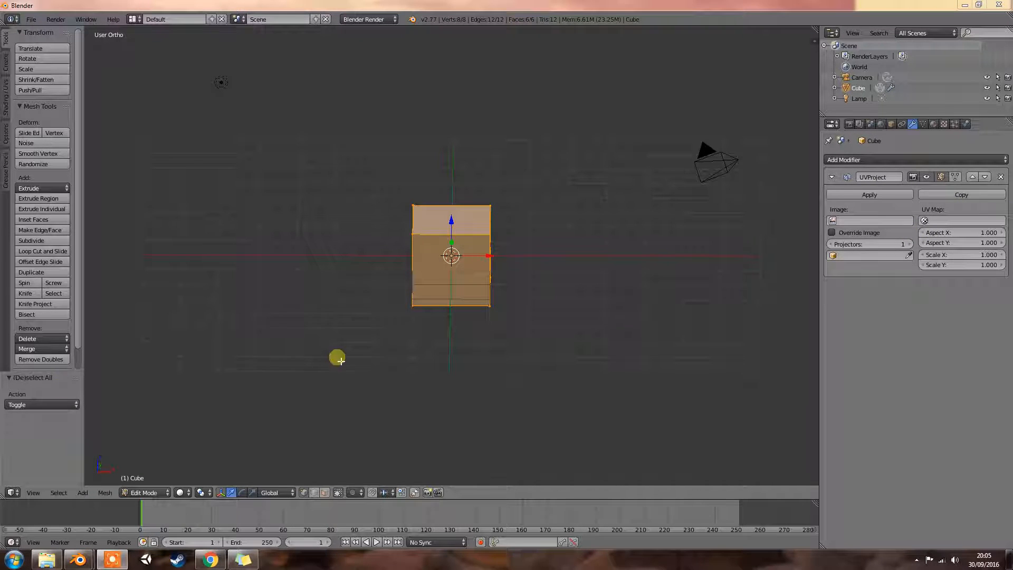
- Compare the cube in perspective, camera and orthographic views, looking at it and the camera from several angles
middle_click_drag(340, 360, 356, 355)
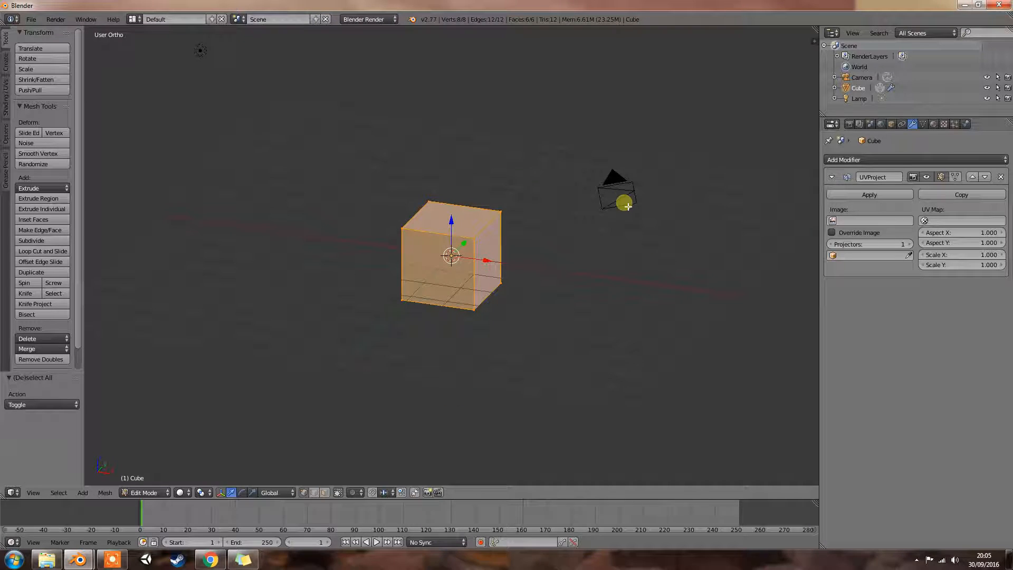
key("KP_5")
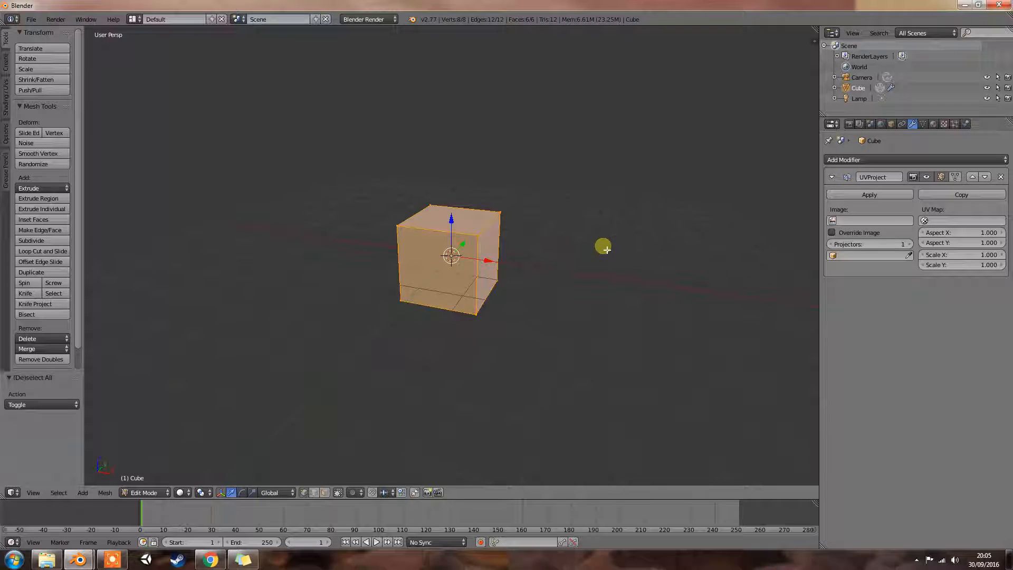
key("KP_0")
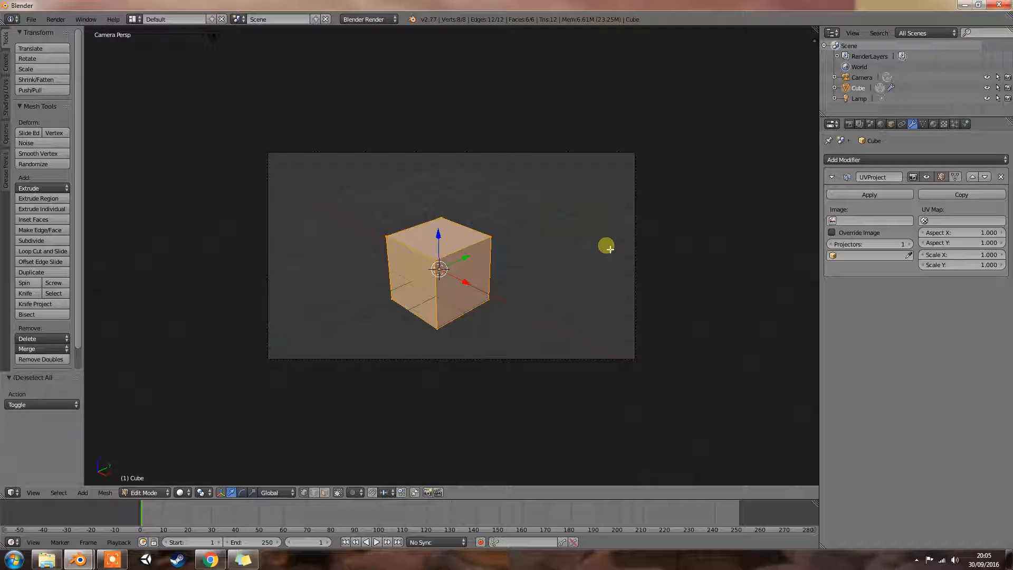
key("KP_5")
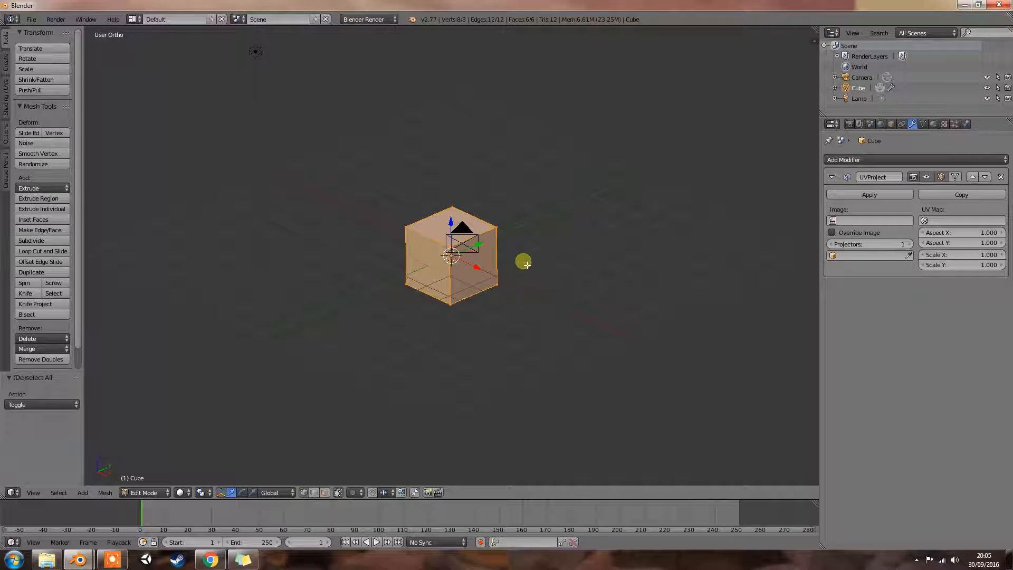
middle_click_drag(526, 261, 565, 273)
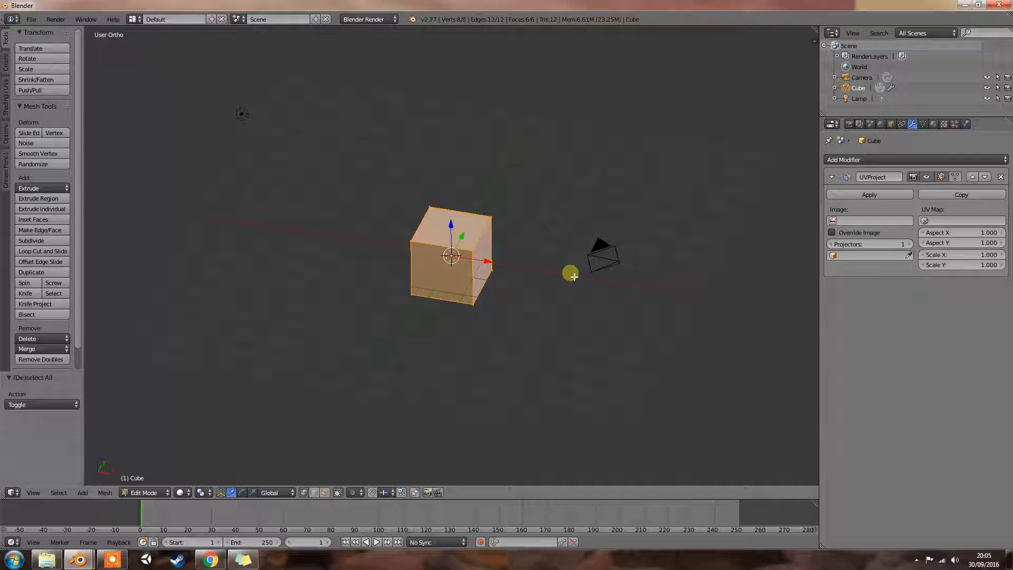
key("KP_0")
key("KP_0")
middle_click_drag(536, 268, 555, 259)
scroll(554, 260, "up", 1)
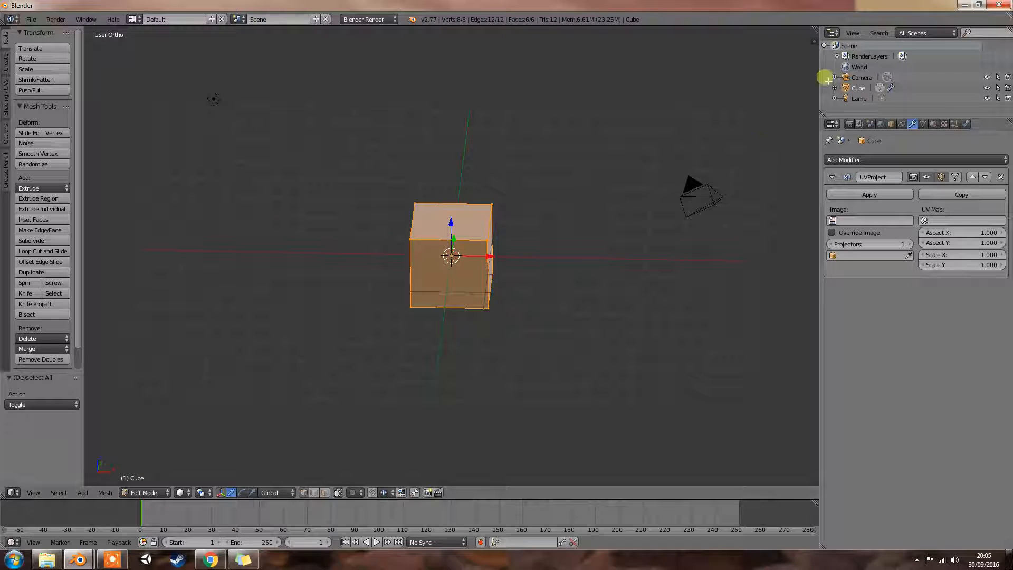
middle_click_drag(689, 150, 649, 159)
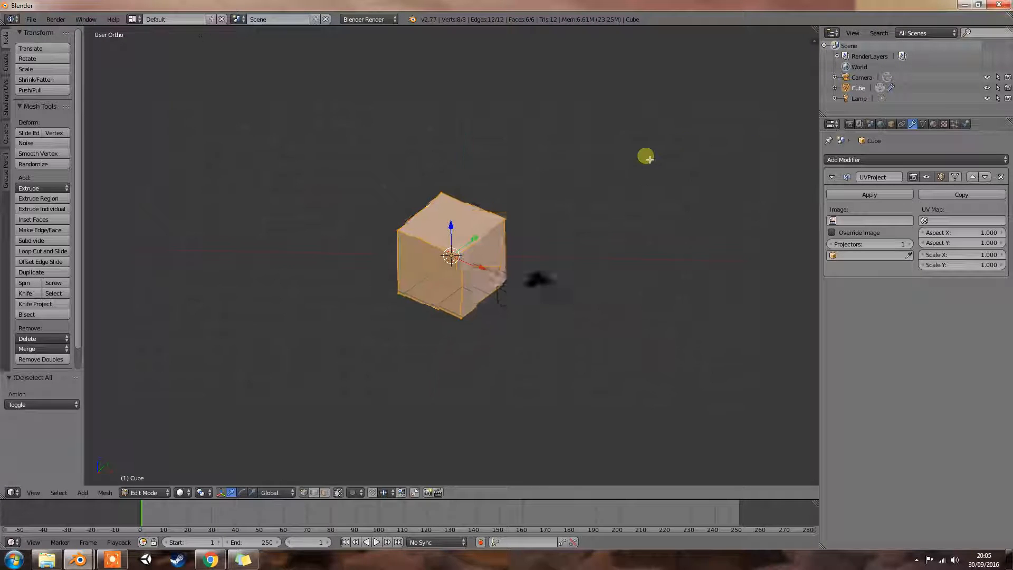
- Quit the unsaved cube scene and switch to the Blender window holding Uv Project - Modifier.blend
left_click(996, 5)
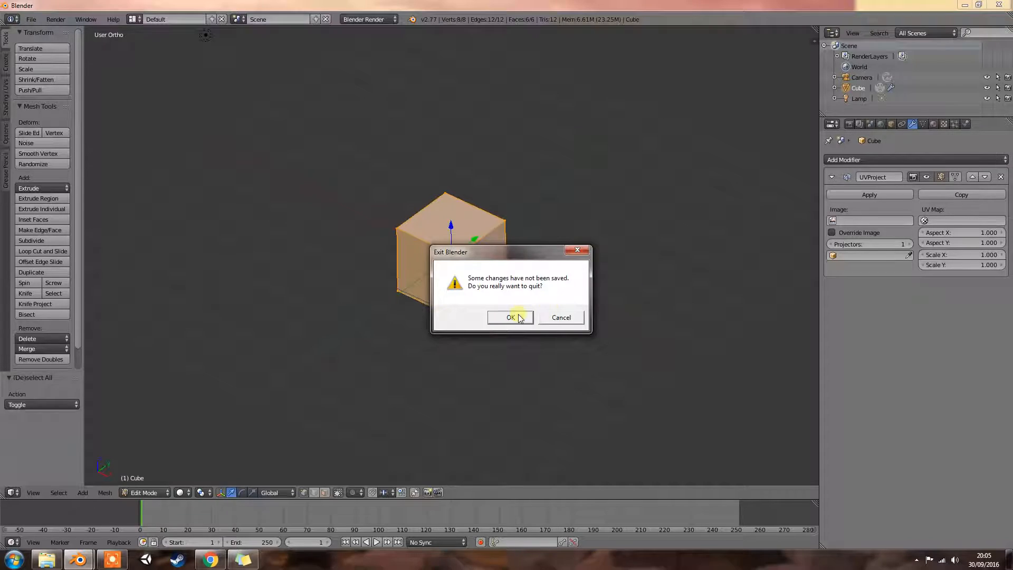
left_click(511, 318)
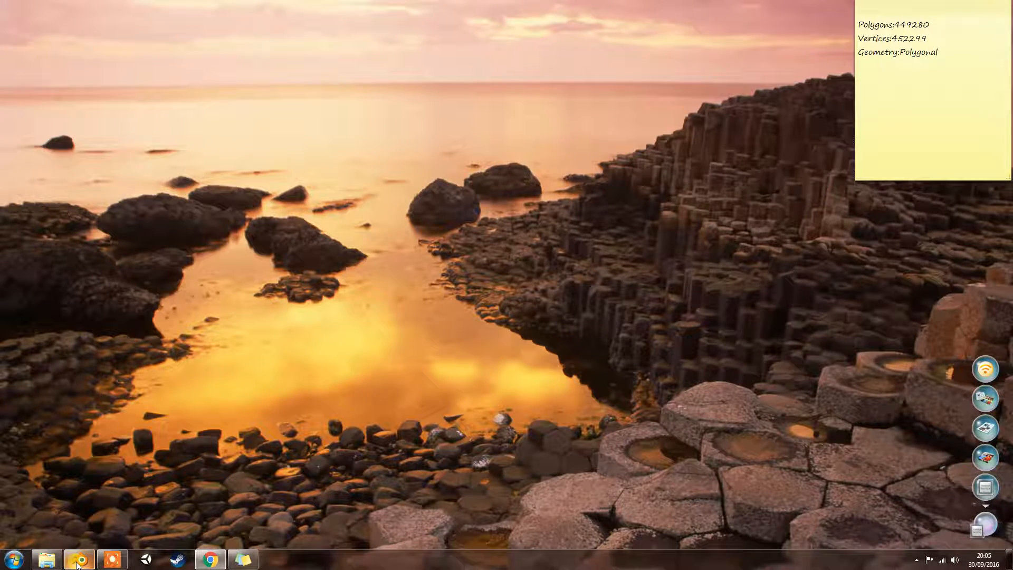
left_click(79, 560)
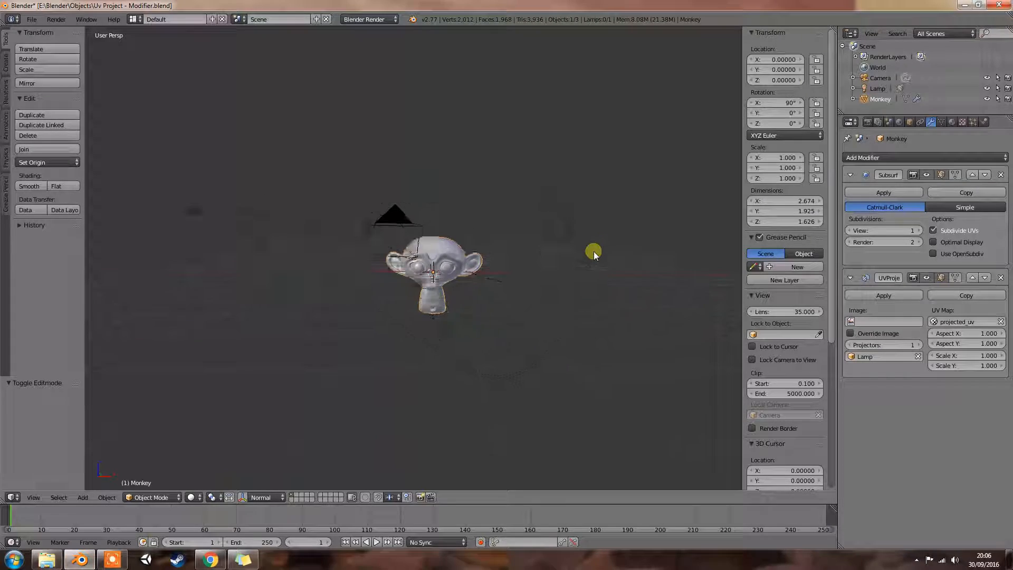
- Start the Screencast Keys display and hide the 3D view's properties region
middle_click_drag(594, 251, 559, 267)
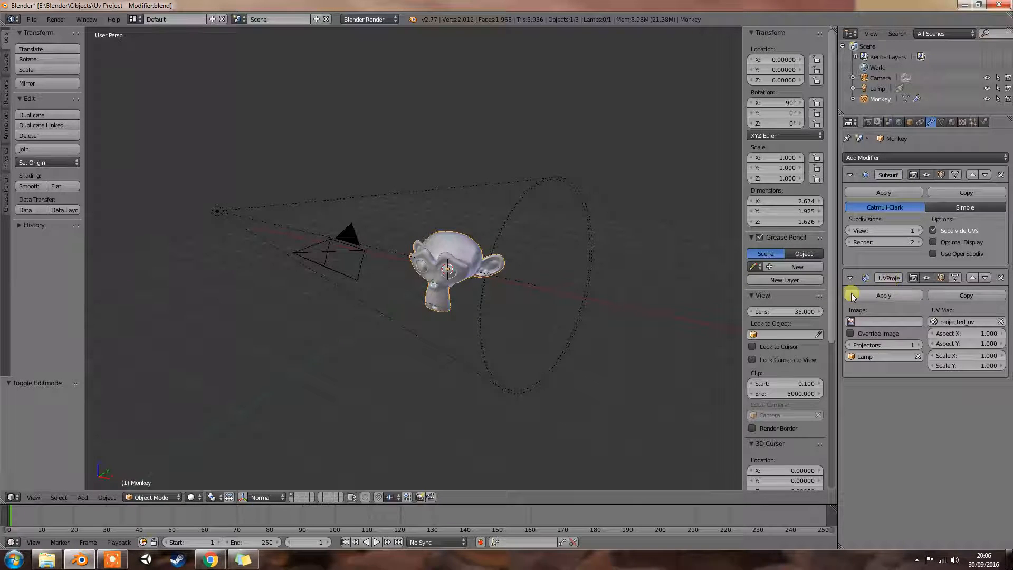
left_click_drag(834, 312, 837, 461)
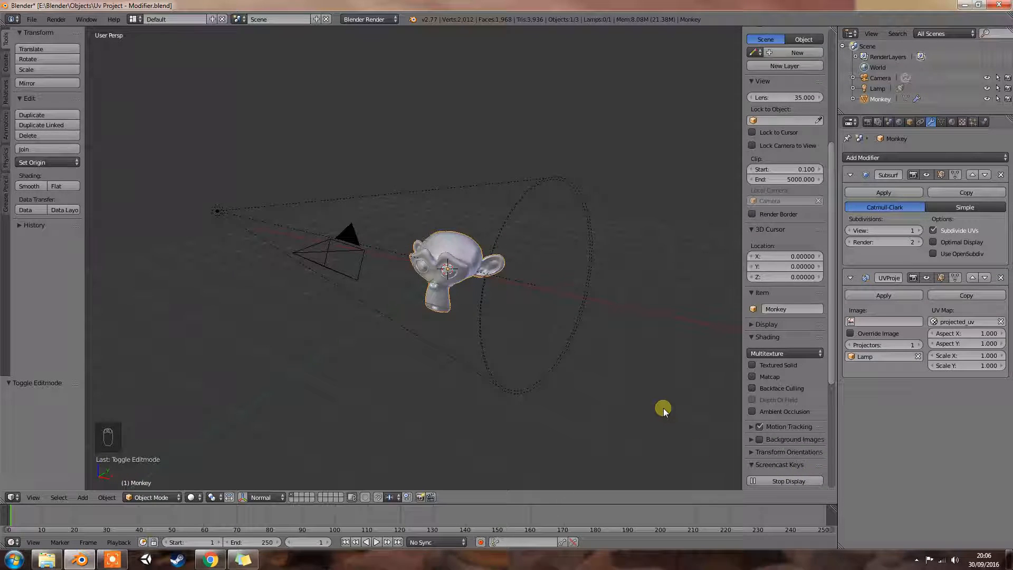
key("n")
middle_click_drag(733, 331, 745, 328)
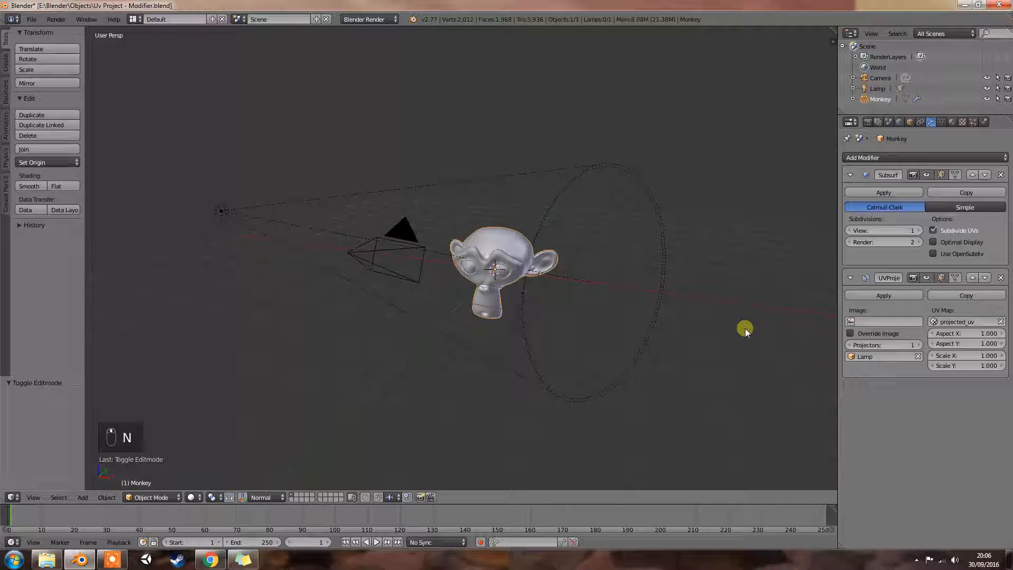
- Try 2 view subdivisions on the monkey's Subsurf modifier and set them back to 1
left_click(919, 229)
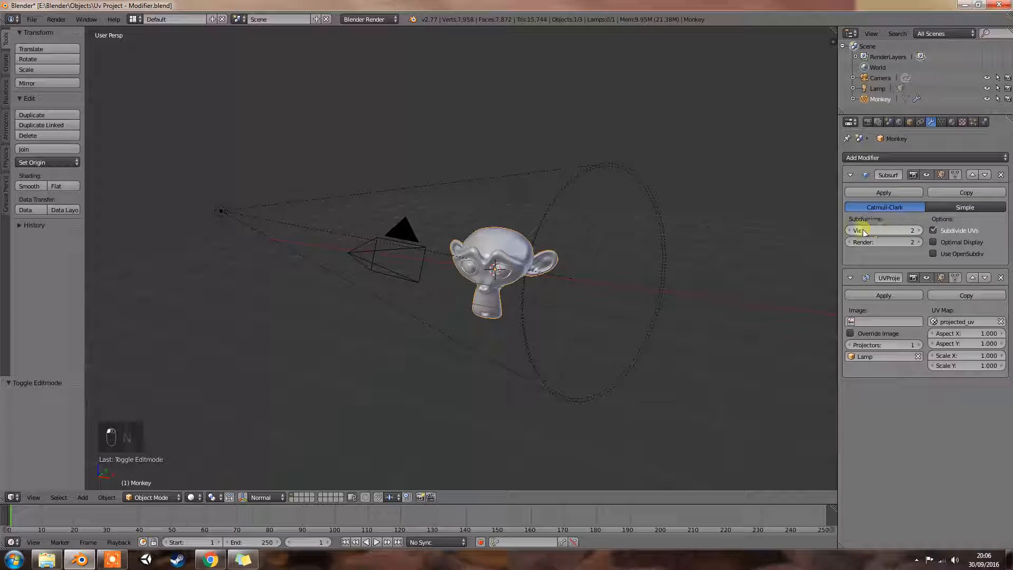
left_click(850, 230)
middle_click_drag(658, 269, 703, 302)
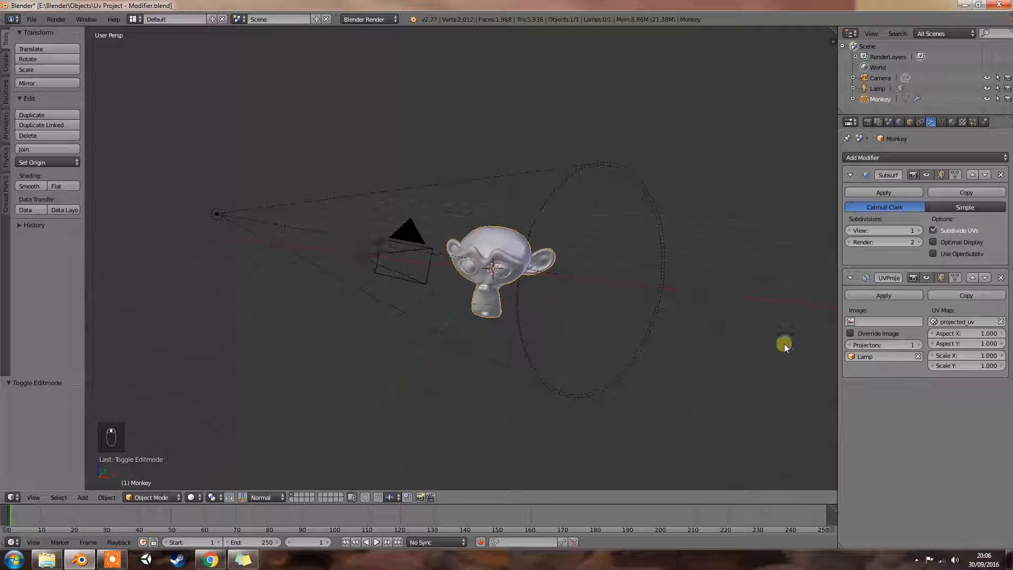
- Select the lamp to examine its cone around the monkey head from several directions, and reselect the monkey to show its modifiers
right_click(217, 217)
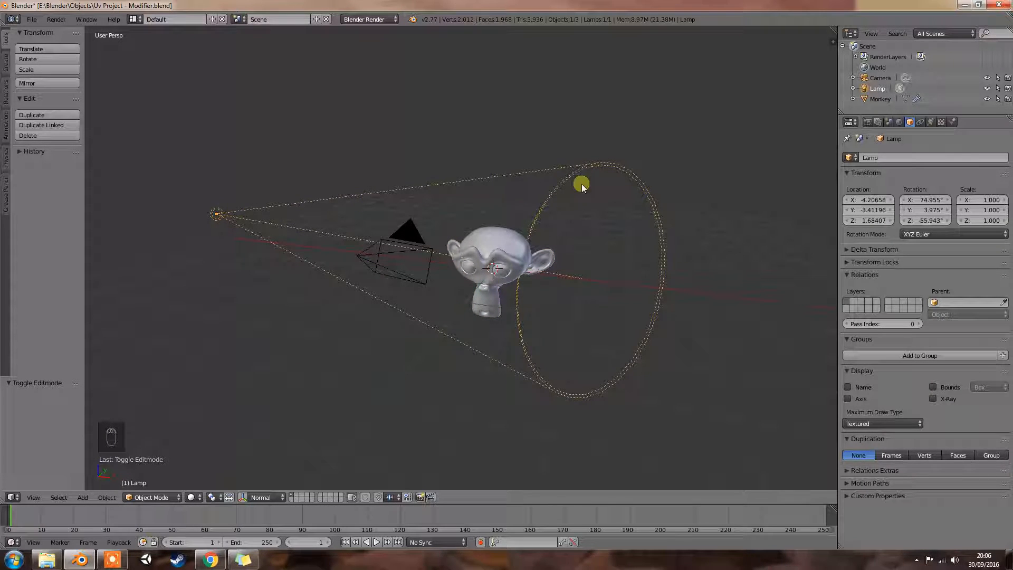
middle_click_drag(357, 327, 368, 271)
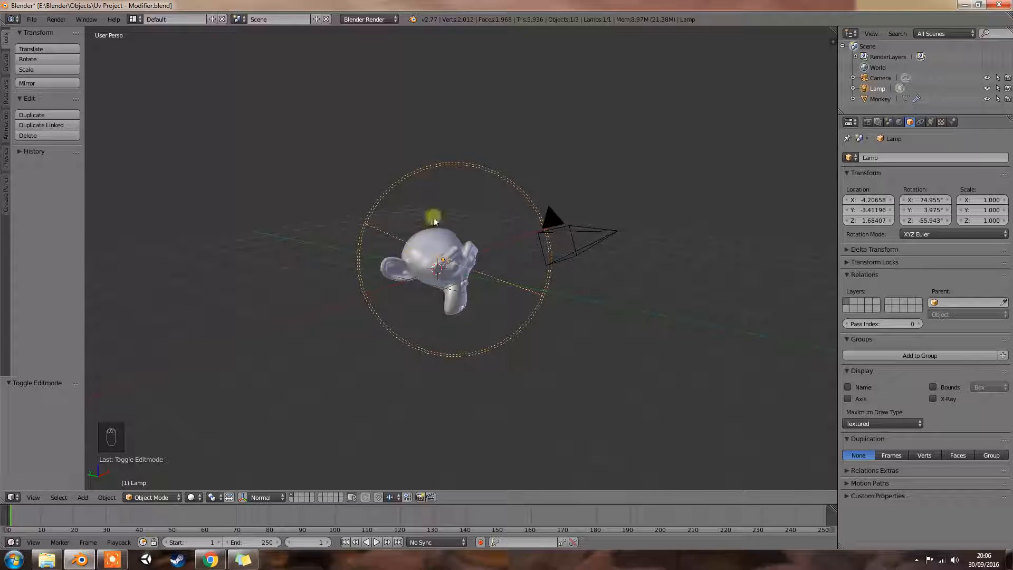
middle_click_drag(498, 253, 423, 252)
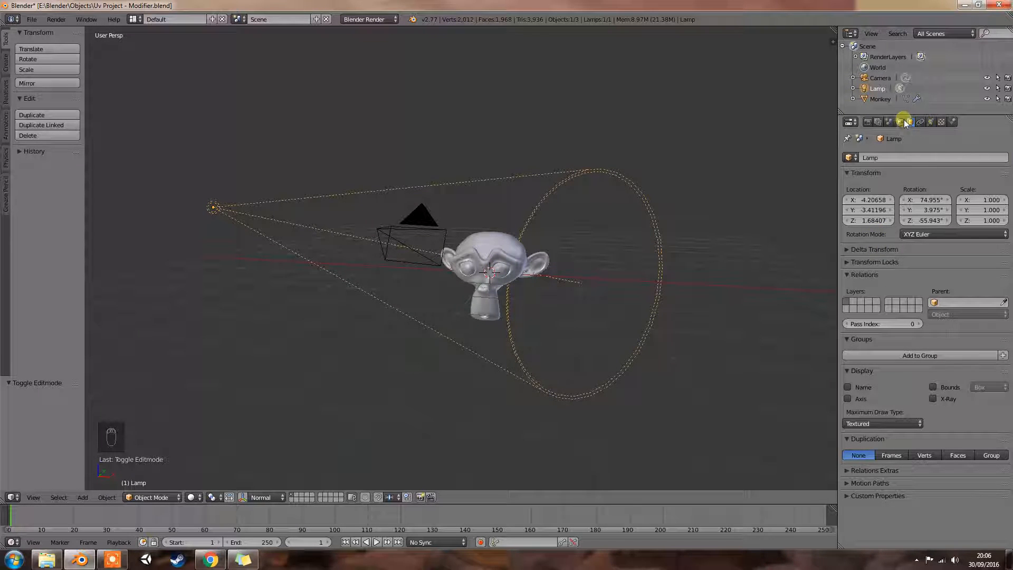
right_click(520, 246)
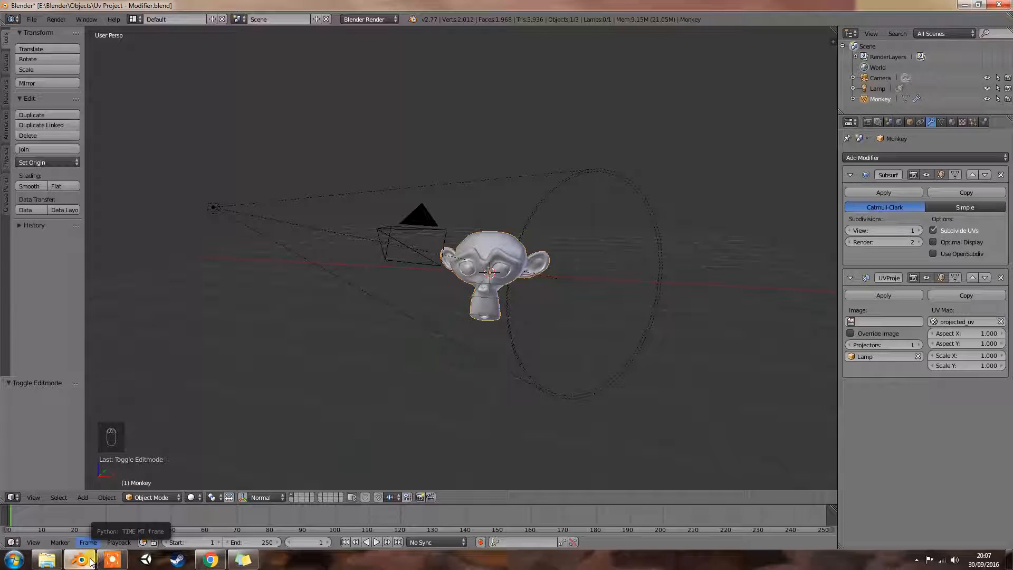
- Open the recent file quit in a separate Blender window and close its extra file browser window
mouse_move(91, 562)
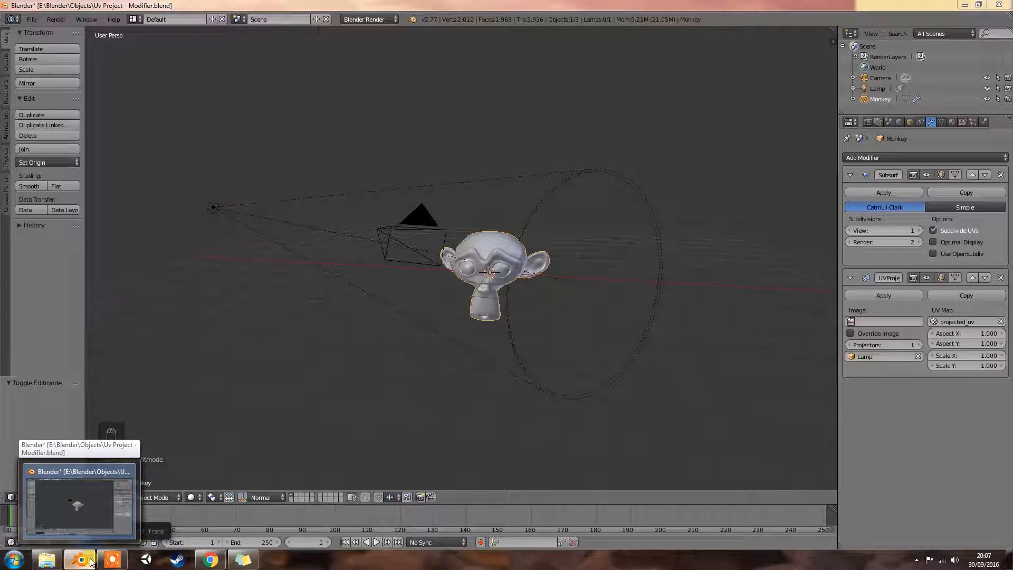
right_click(91, 562)
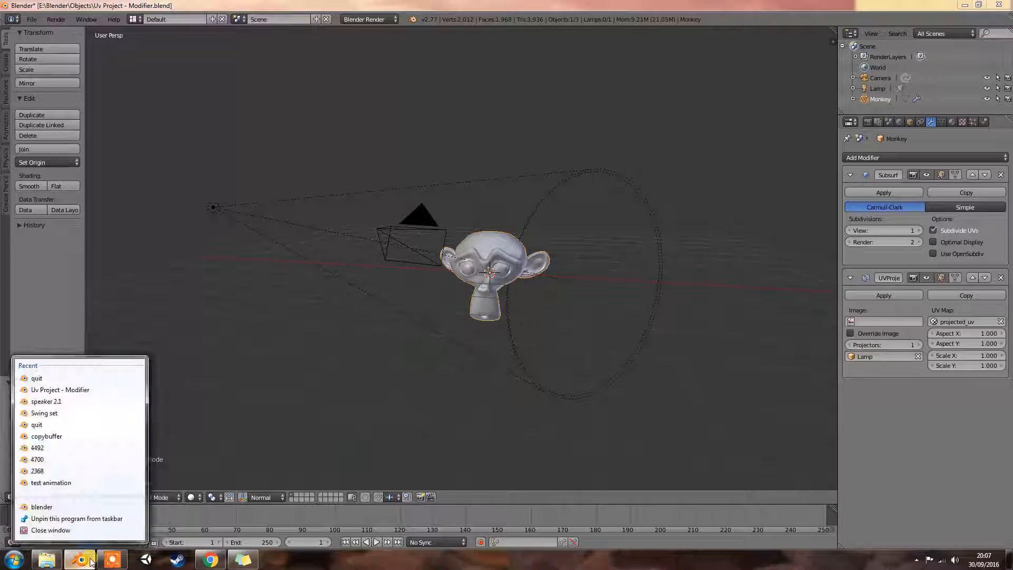
left_click(86, 382)
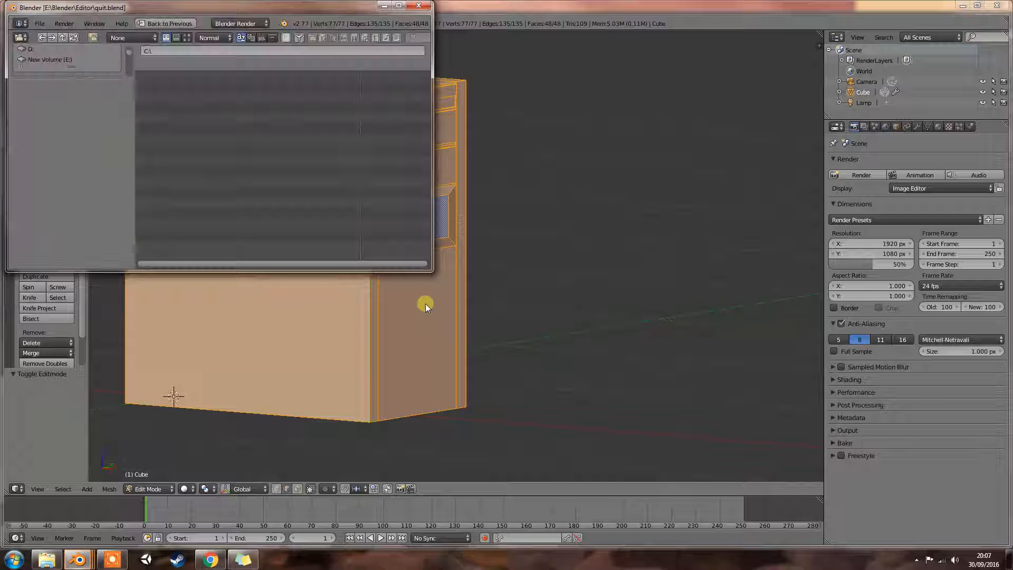
left_click(419, 8)
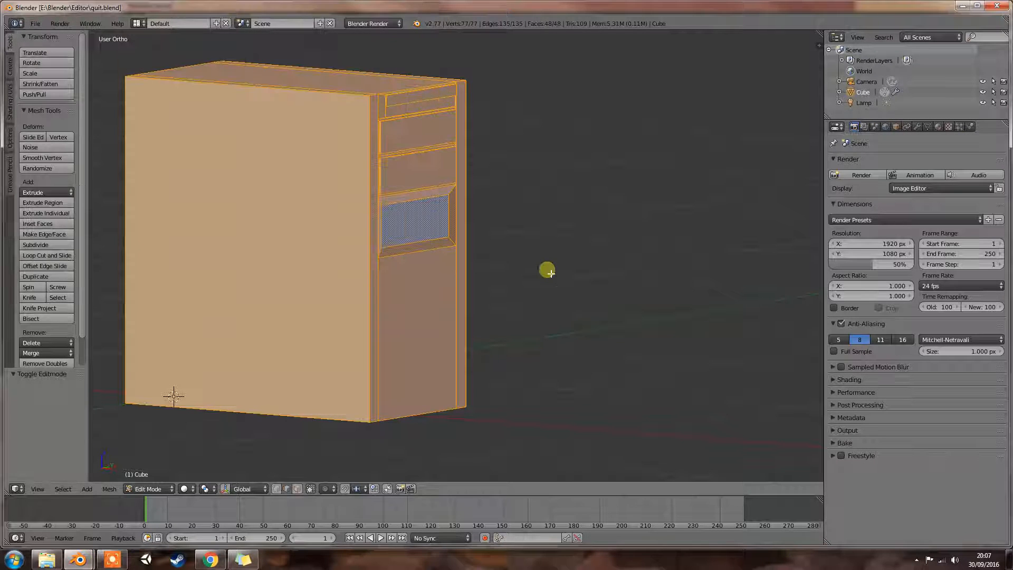
- Leave Edit Mode and start a new default scene, viewing its cube from another angle
key("Tab")
key("ctrl+n")
left_click(511, 346)
middle_click_drag(541, 299, 634, 284)
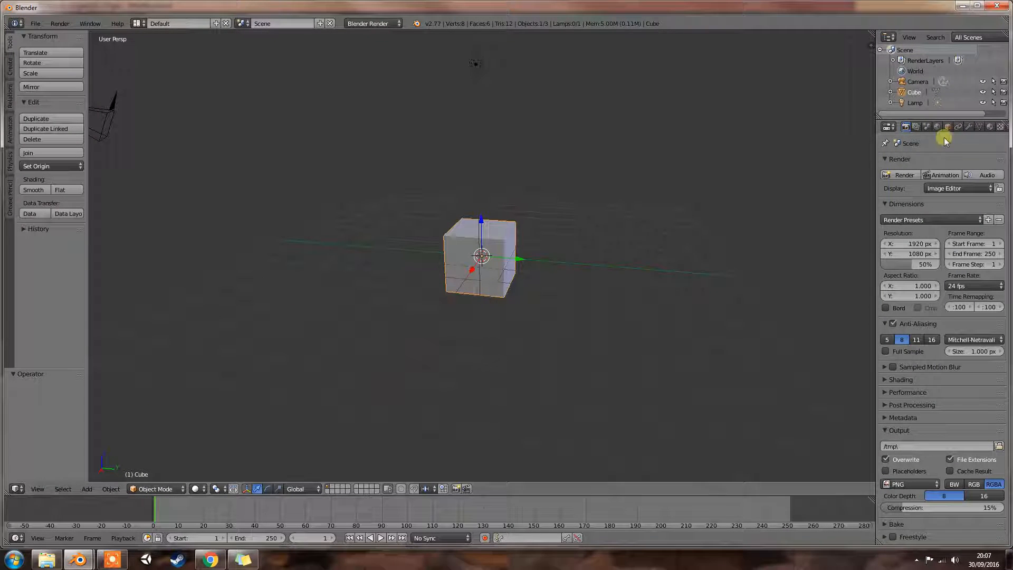
- Add a UV Project modifier to the cube with Lamp as projector object, and check its UV map and image choices
left_click(969, 127)
left_click(935, 162)
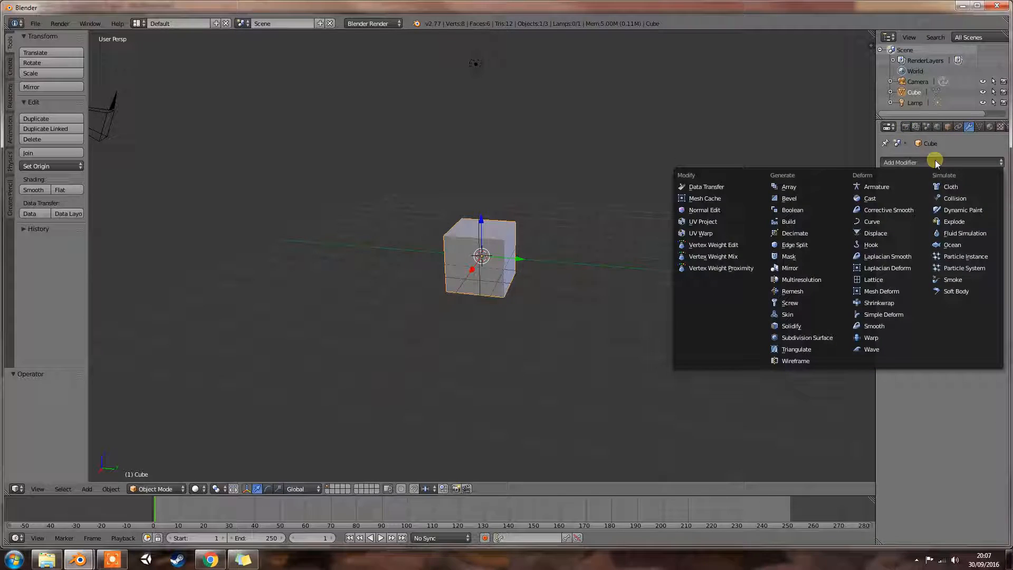
left_click(733, 221)
middle_click_drag(744, 234, 645, 244)
left_click(890, 258)
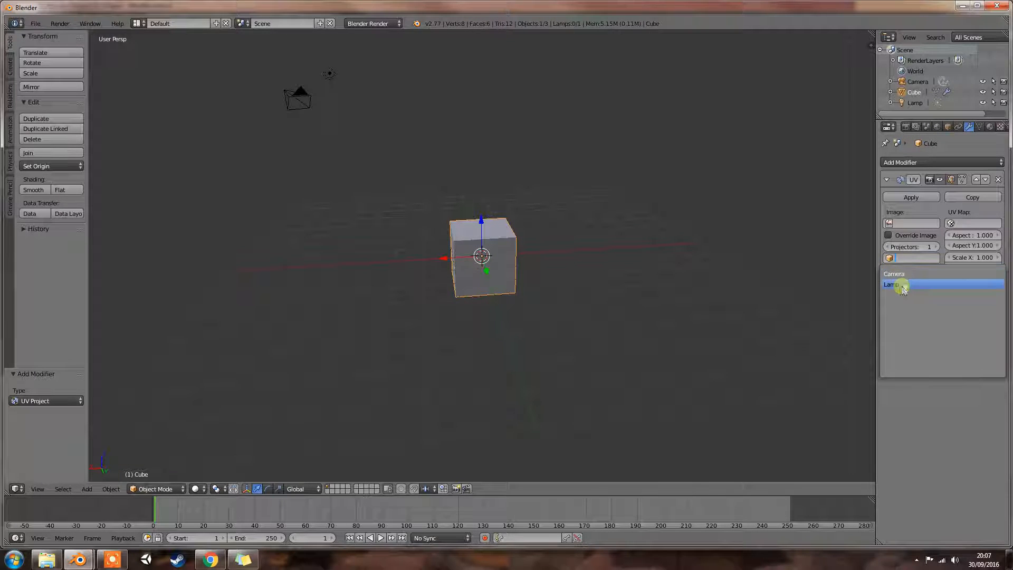
left_click(892, 285)
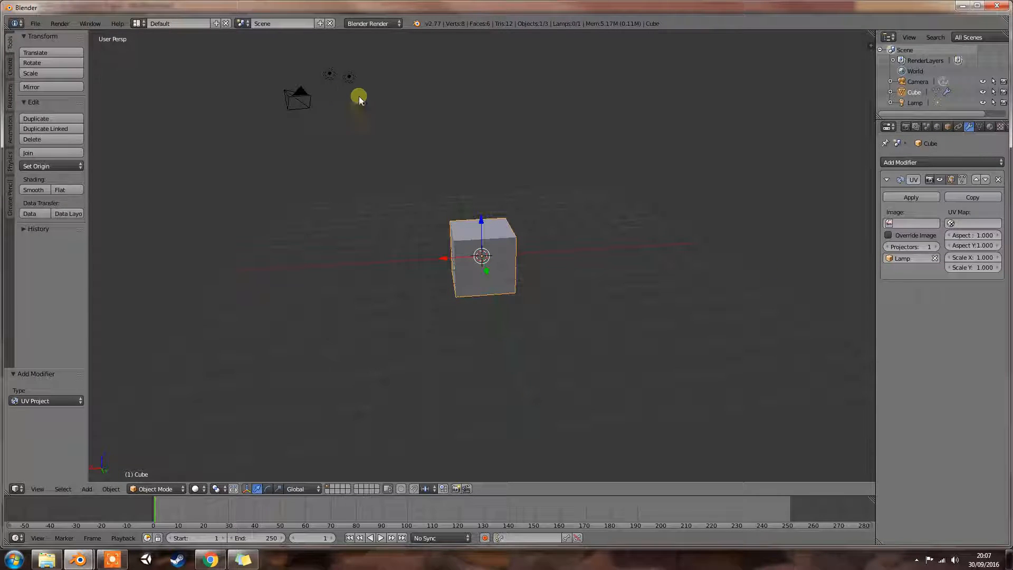
left_click(952, 224)
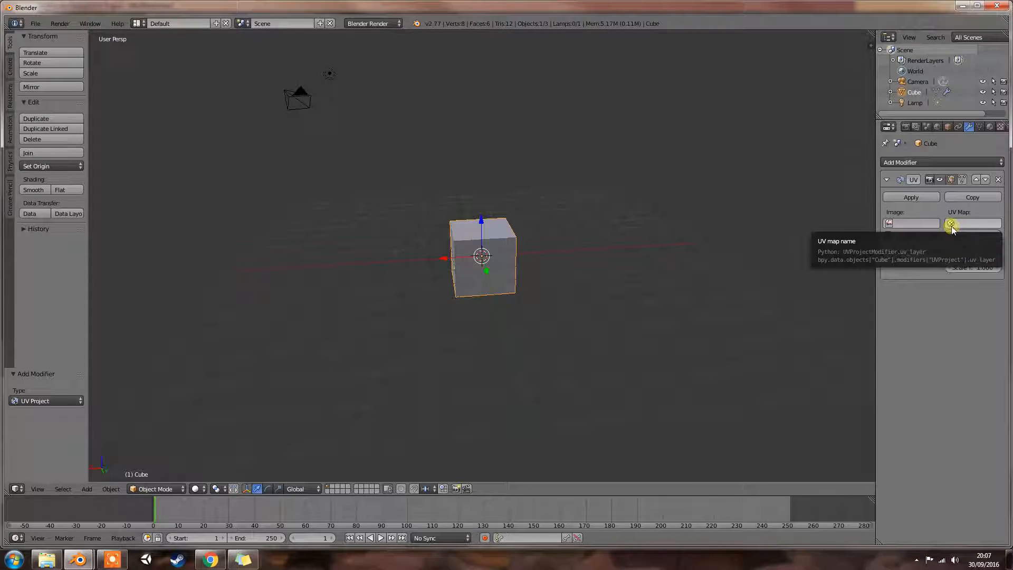
left_click(897, 223)
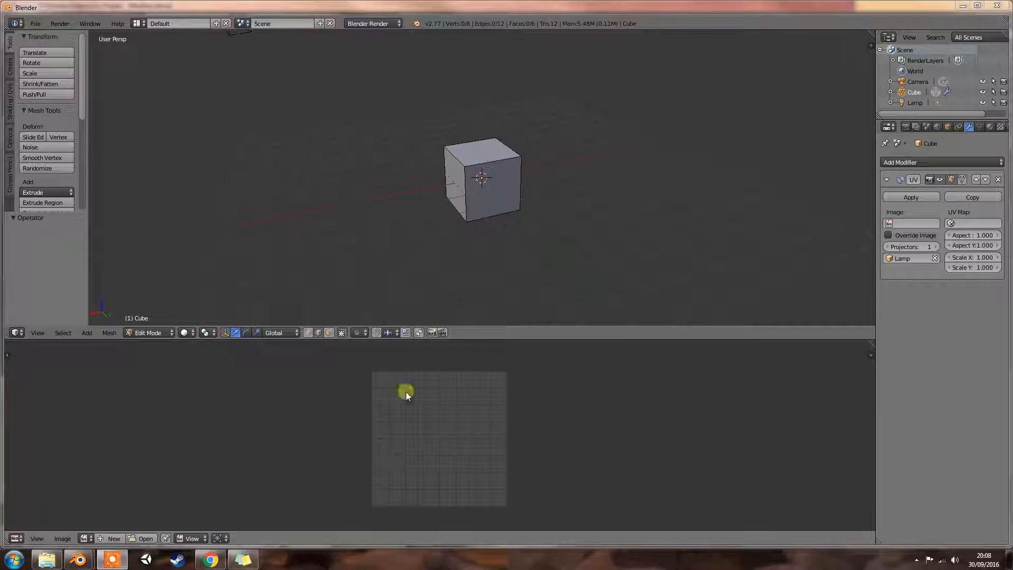
- Unwrap all the cube's faces with Smart UV Project at an angle limit of 66 and island margin of 0
left_click_drag(464, 344, 433, 348)
key("a")
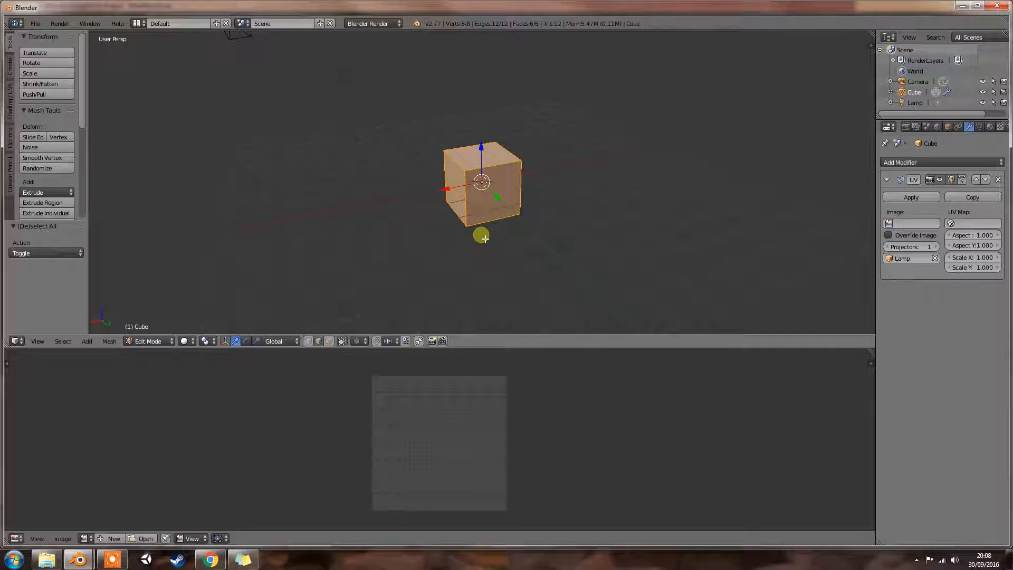
key("u")
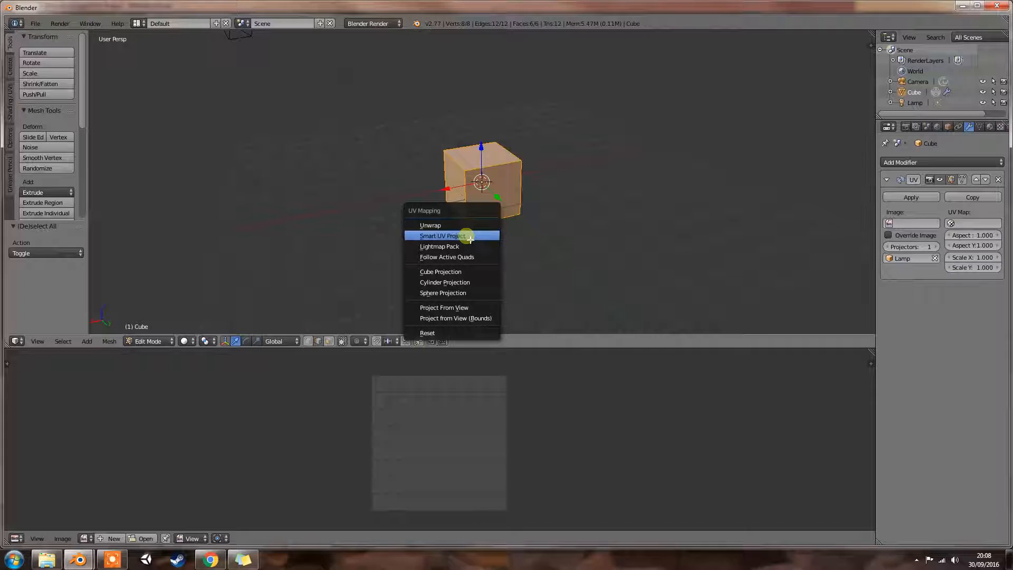
left_click(474, 236)
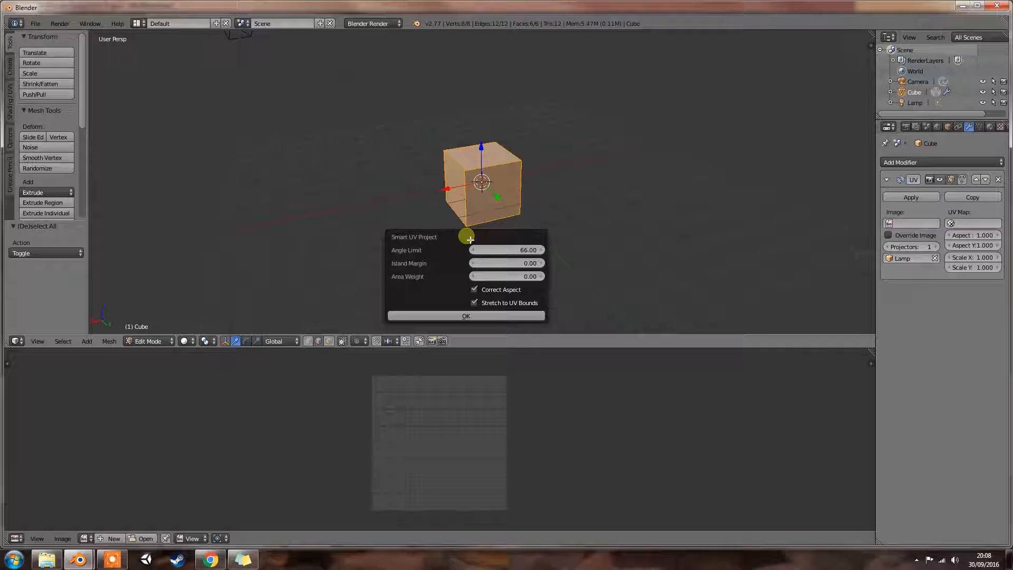
left_click(469, 317)
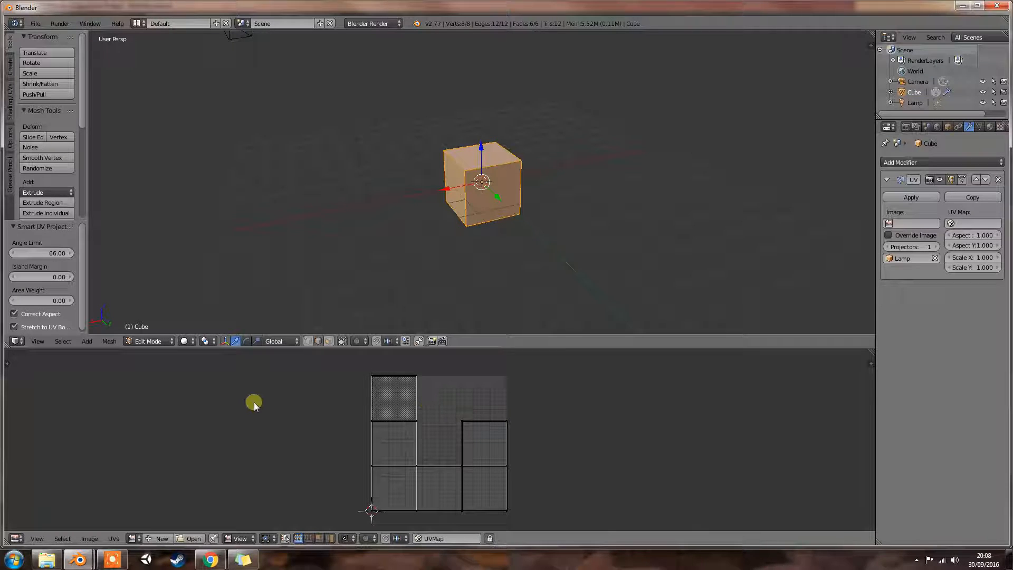
left_click(248, 538)
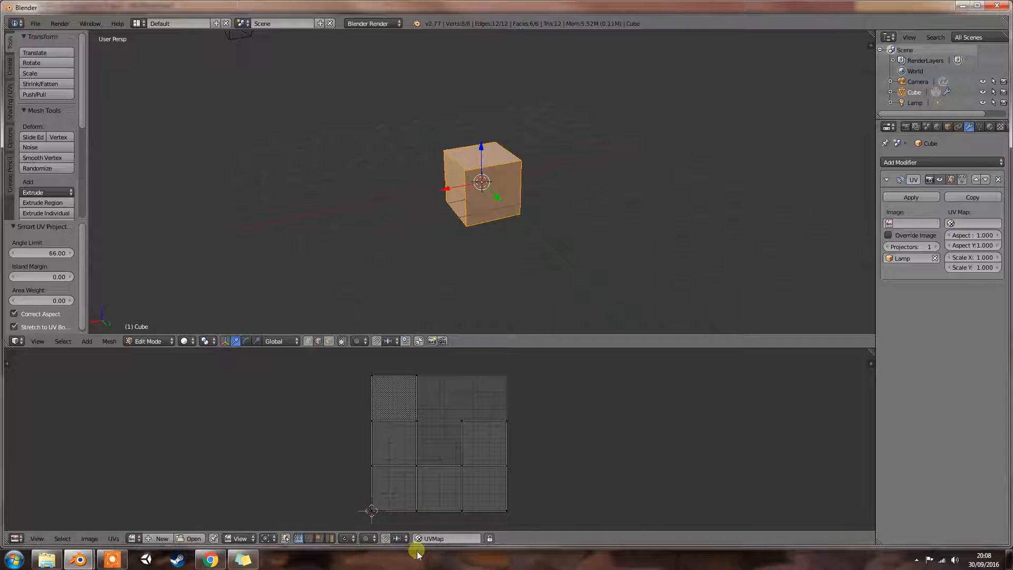
left_click(433, 538)
left_click(542, 539)
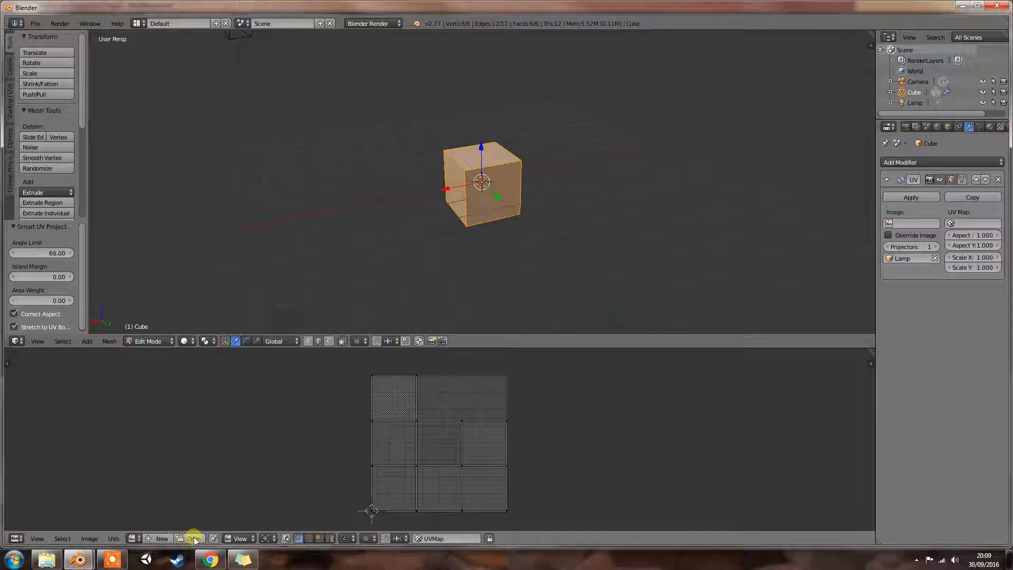
- Try a new blank image named Untitled behind the cube's UV layout and unlink it
left_click(166, 537)
left_click(220, 529)
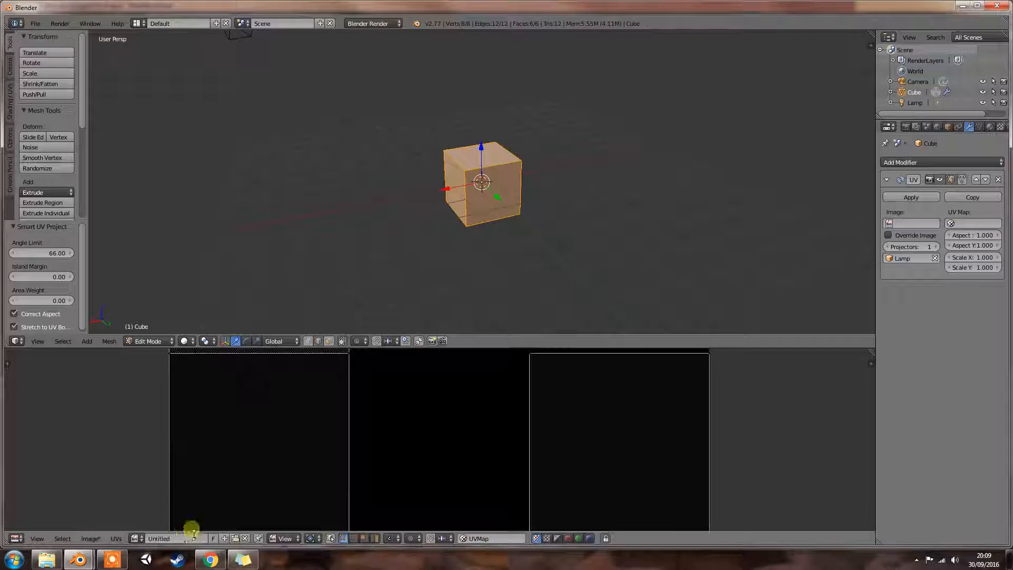
scroll(303, 460, "down", 5)
left_click(148, 538)
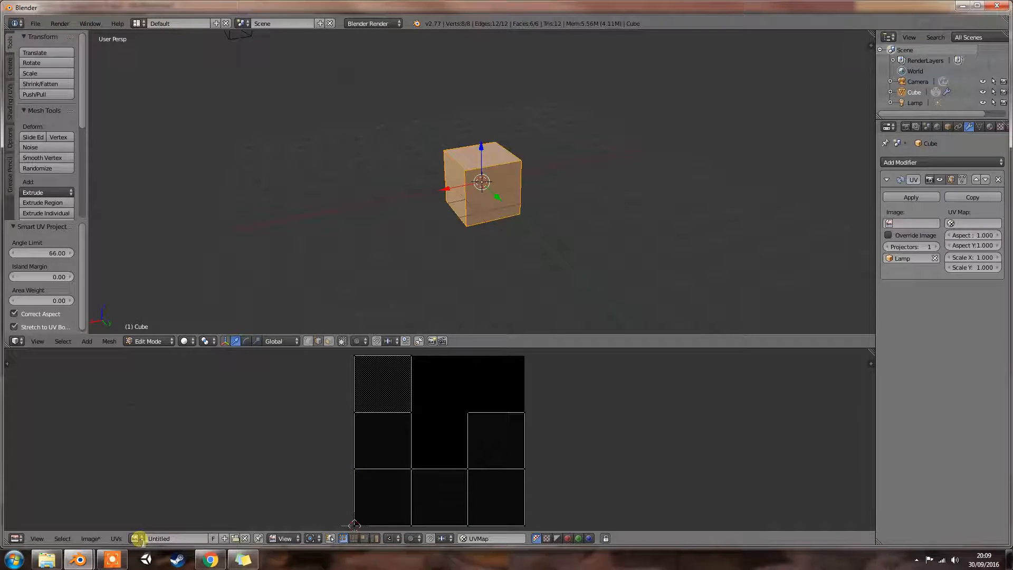
left_click(139, 538)
left_click(191, 432)
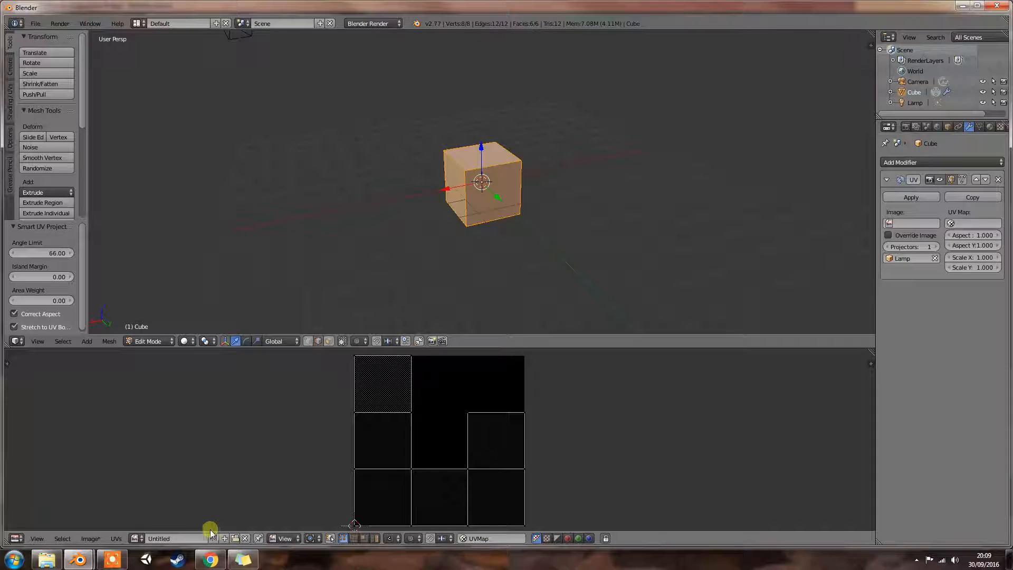
left_click(245, 538)
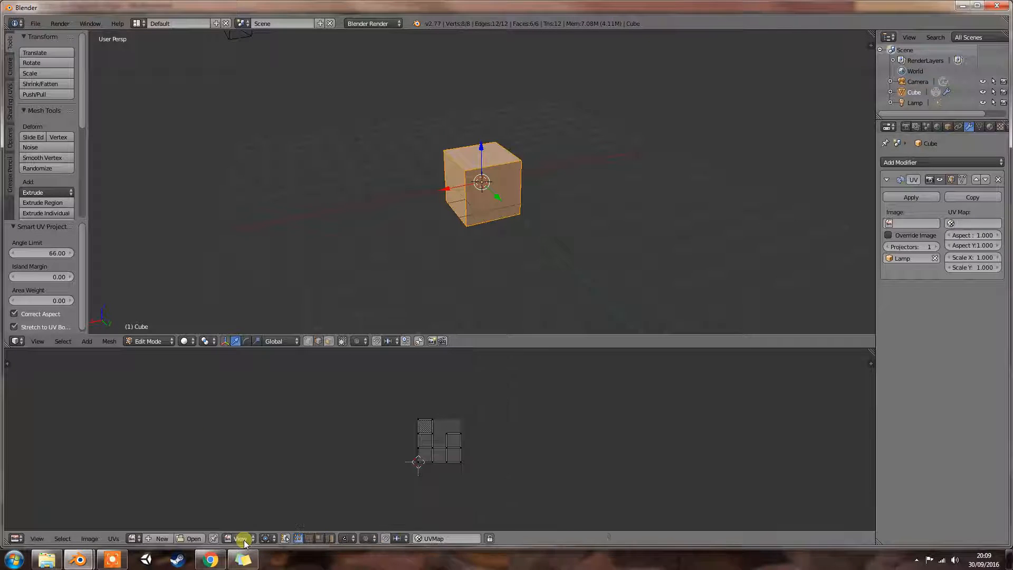
left_click(157, 537)
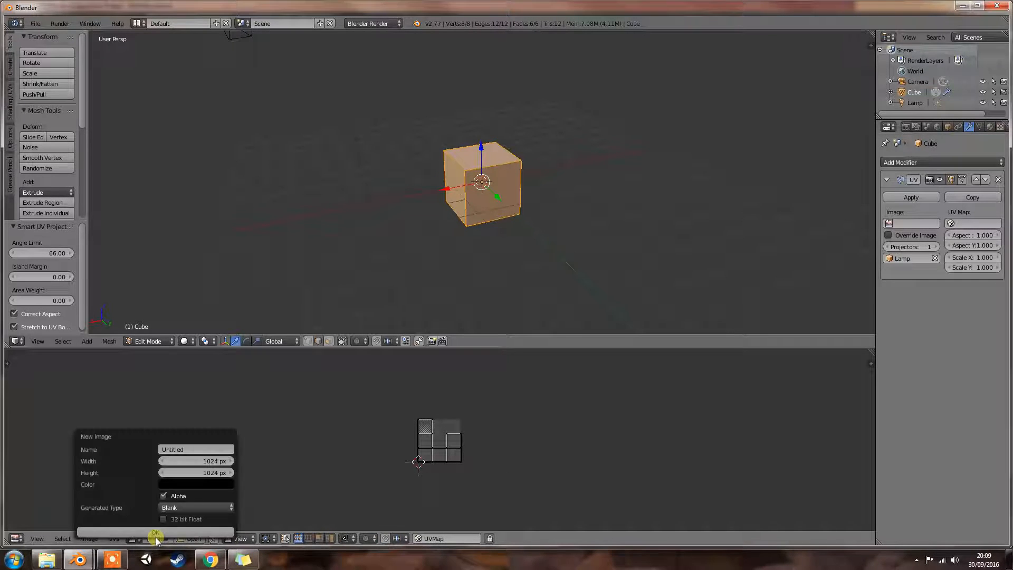
- Load TexturesCom_BrickOldRounded0040_1_seamless_S.jpg from E:\Blender\Textures into the UV editor
left_click(193, 538)
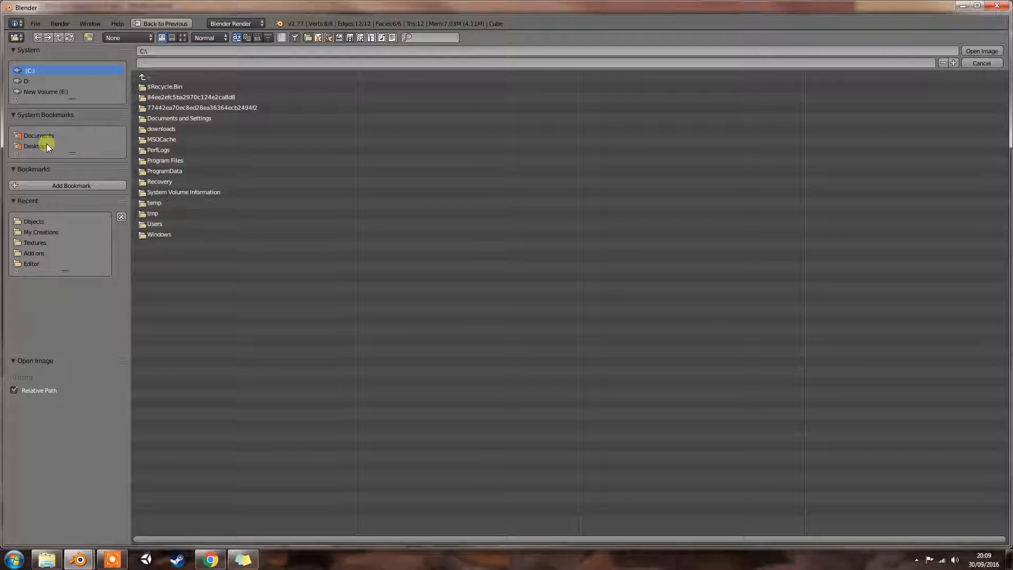
left_click(48, 92)
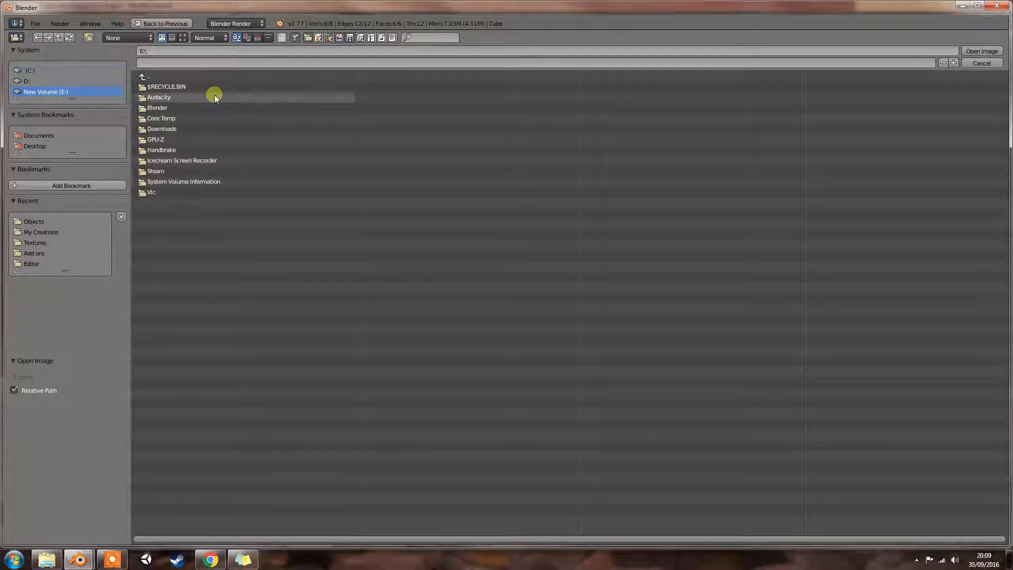
left_click(158, 108)
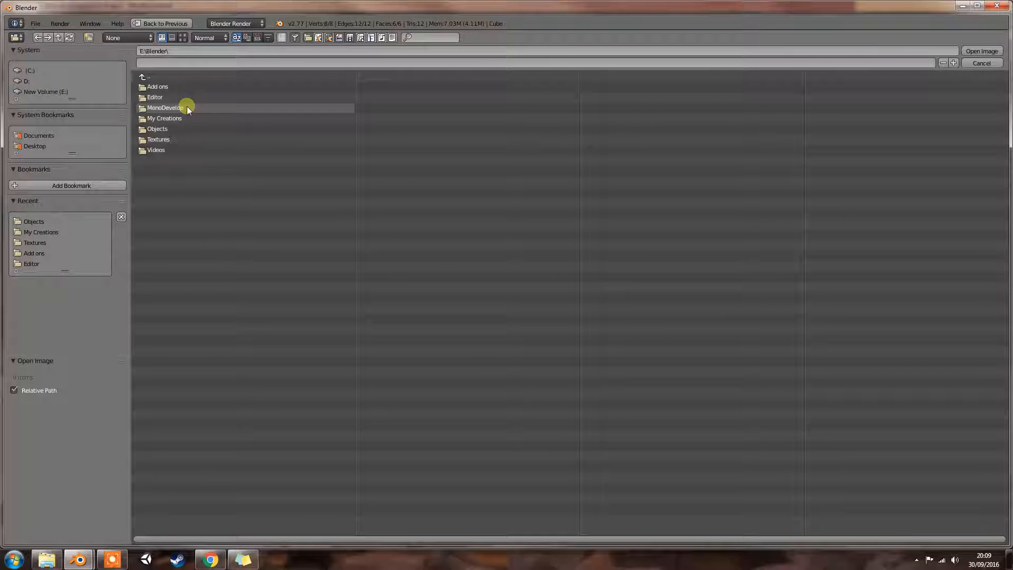
left_click(186, 141)
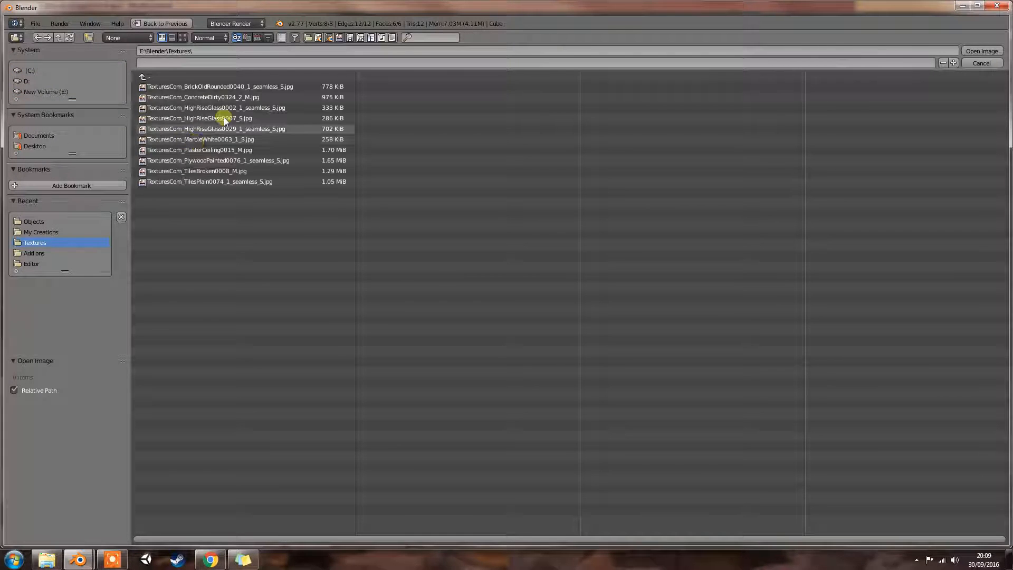
double_click(226, 86)
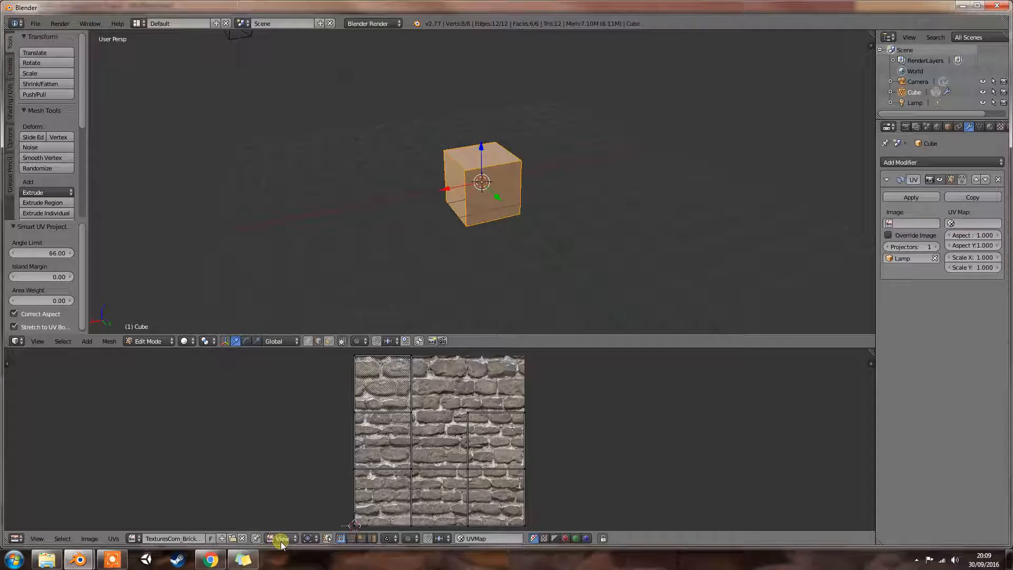
- Pin all vertices of the cube's UV layout over the brick image and deselect them
left_click(115, 539)
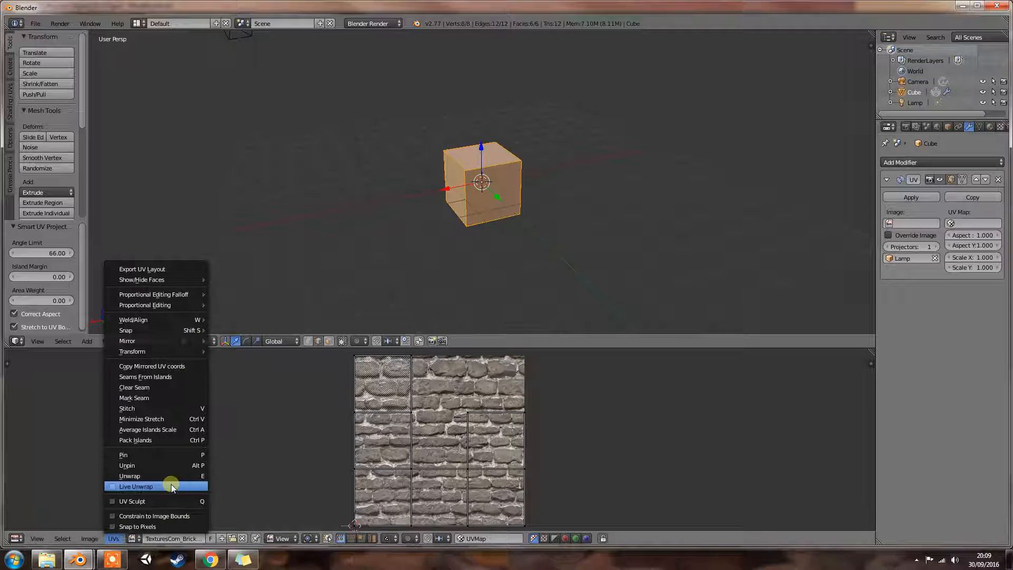
left_click(190, 456)
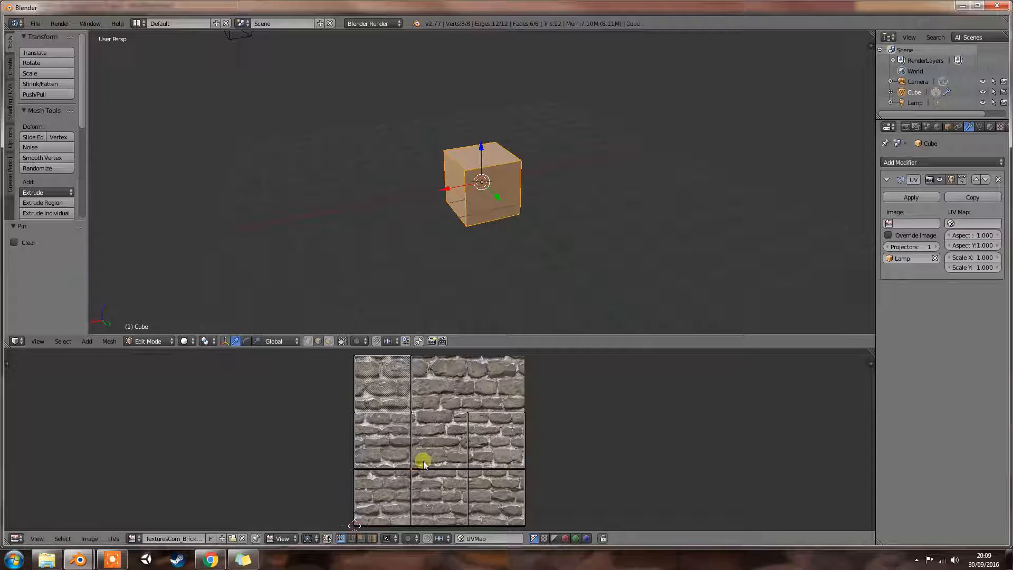
key("a")
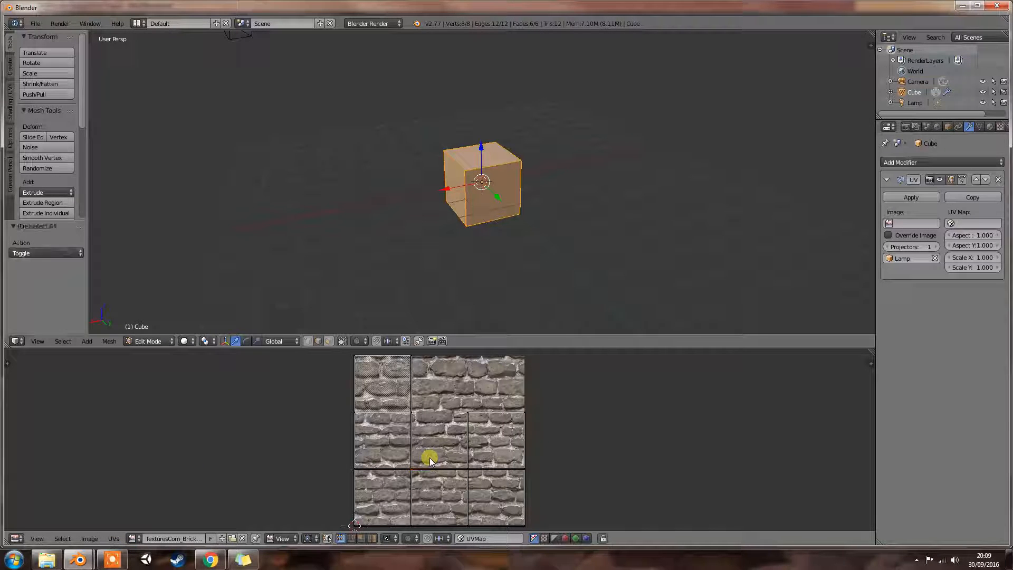
key("p")
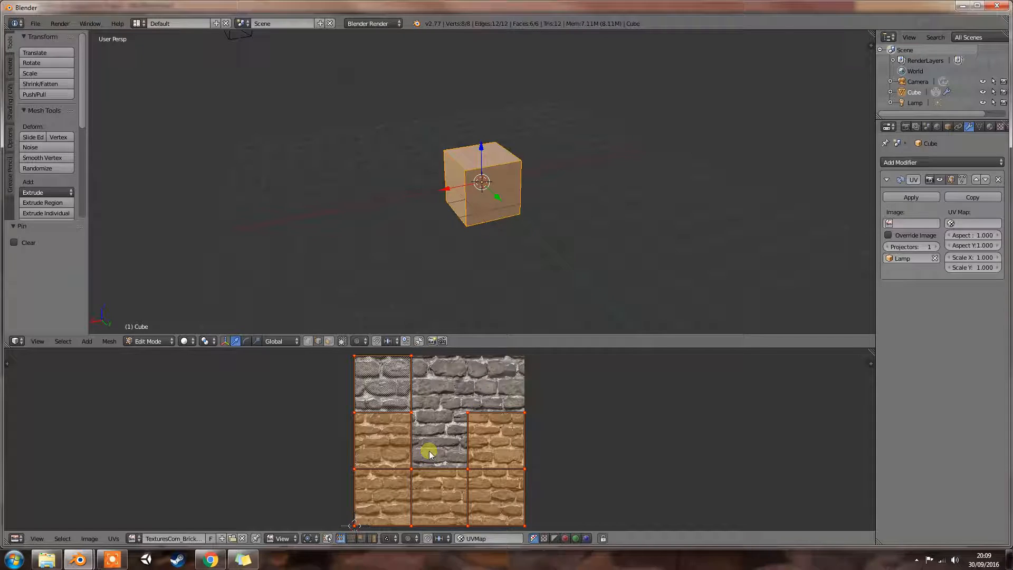
key("a")
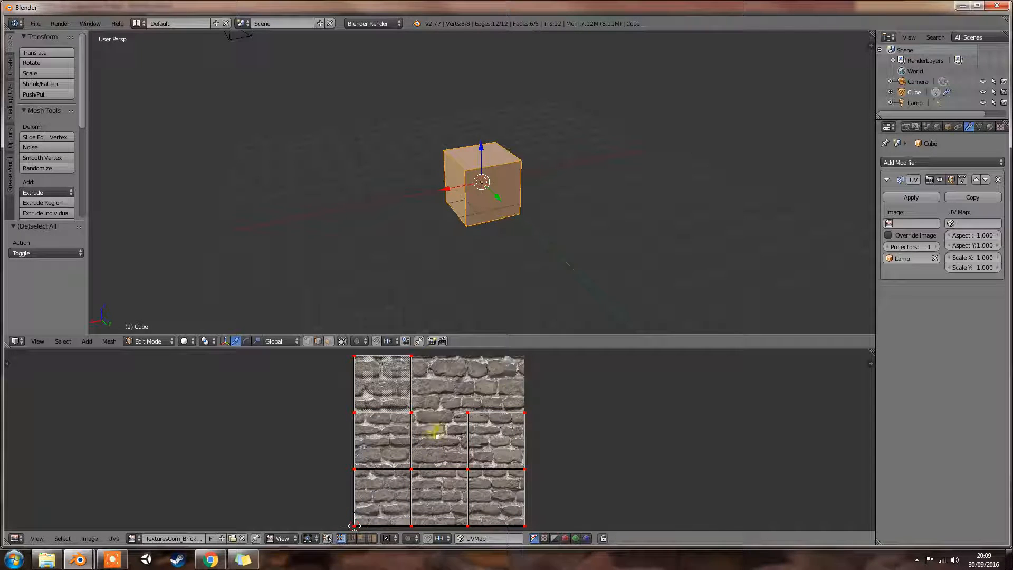
- Enlarge the 3D view slightly and save the brick texture image with its current name and settings
left_click(389, 539)
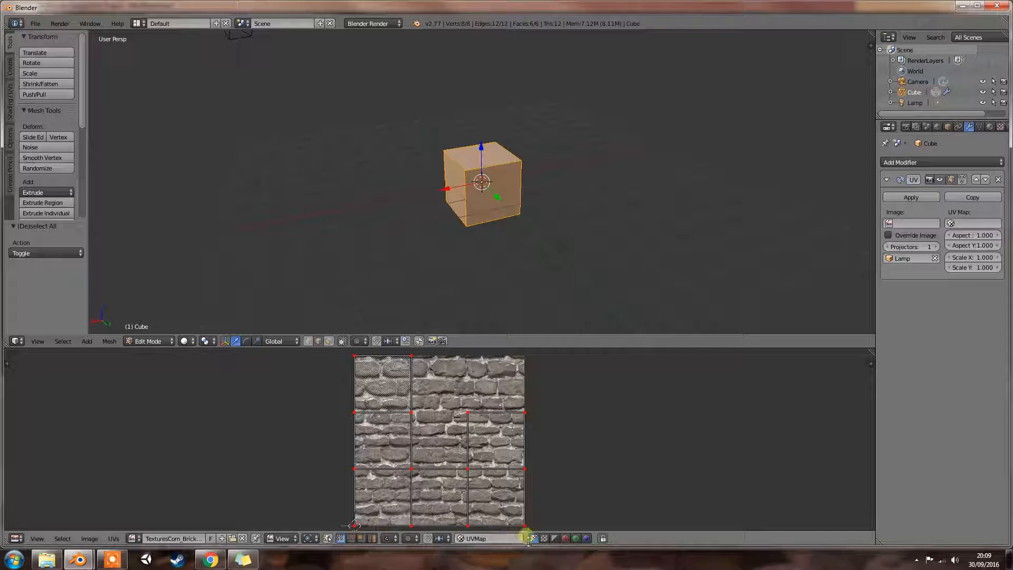
left_click_drag(592, 351, 591, 373)
left_click(37, 538)
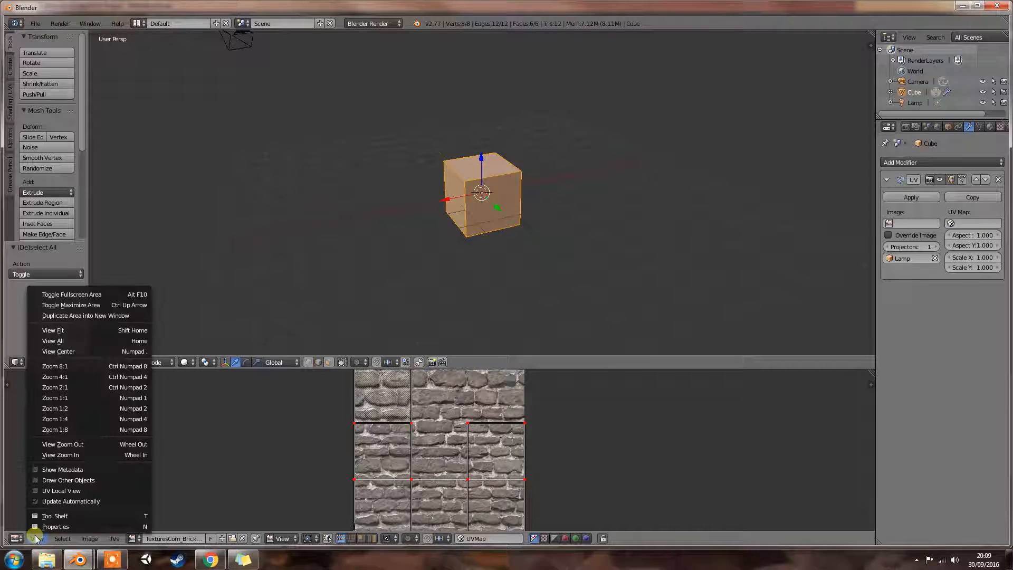
left_click(36, 539)
left_click(108, 539)
left_click(109, 539)
left_click(84, 538)
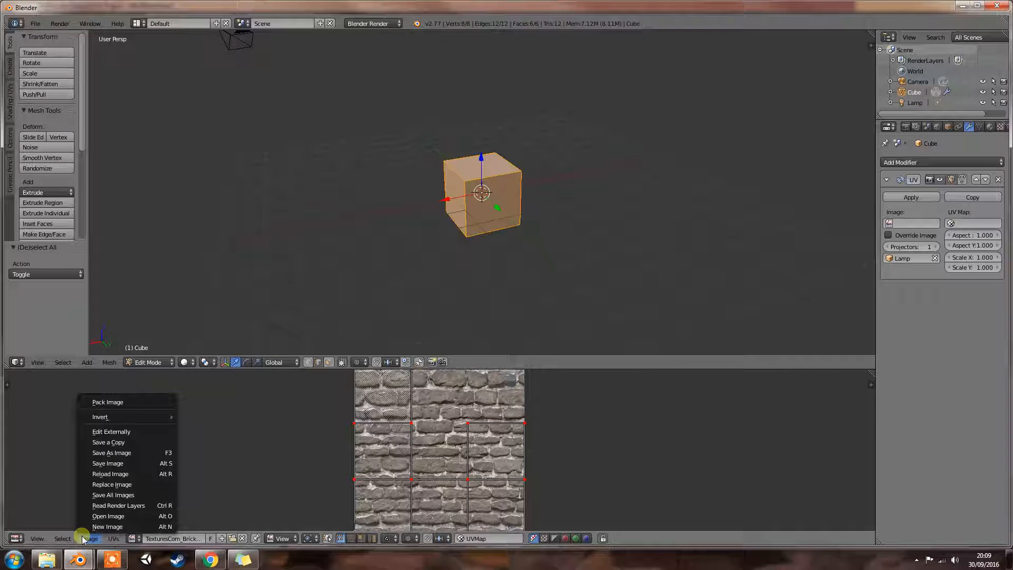
left_click(140, 464)
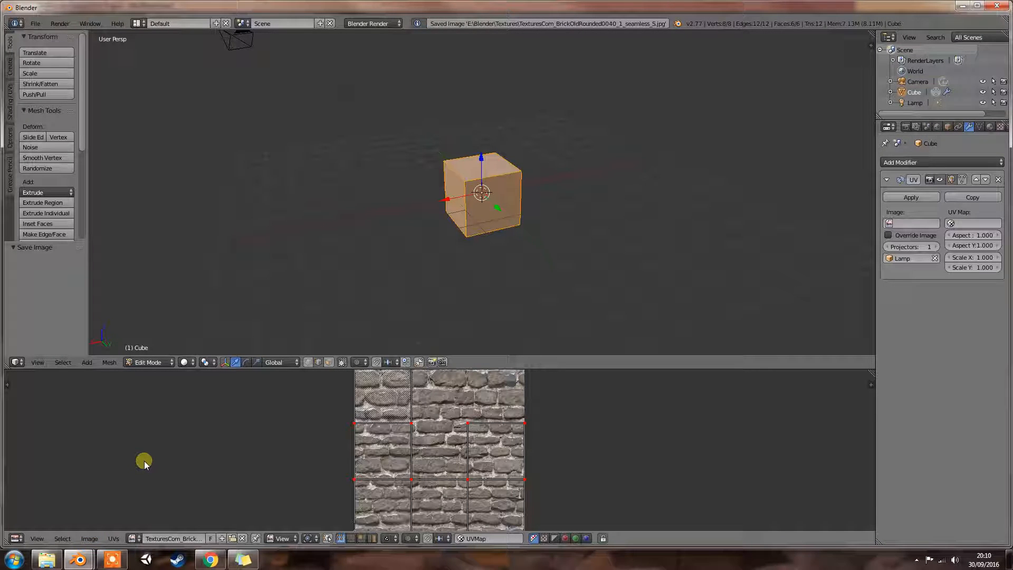
- Set the UV Map of the cube's UV Project modifier to UVMap
left_click(953, 225)
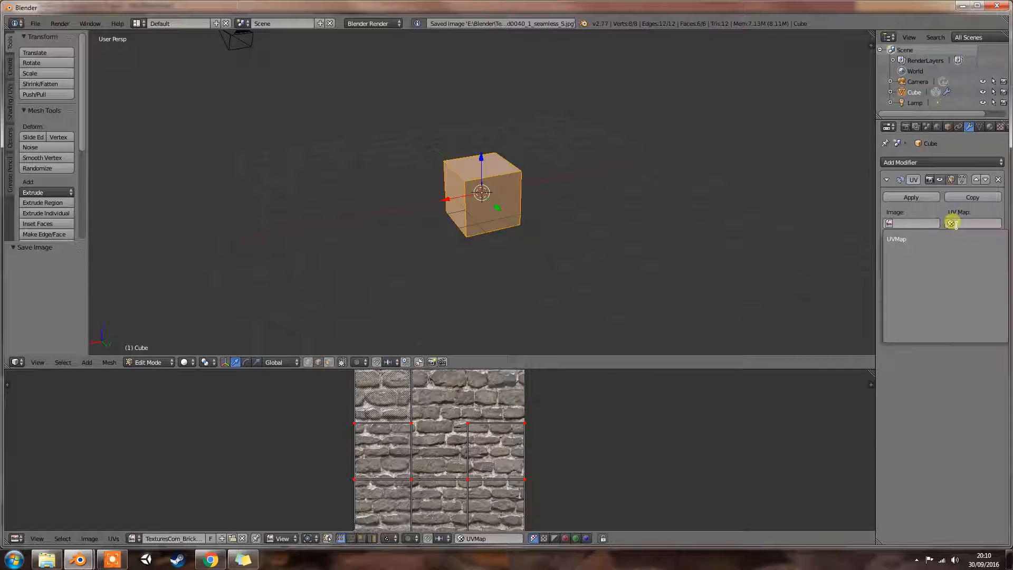
left_click(931, 239)
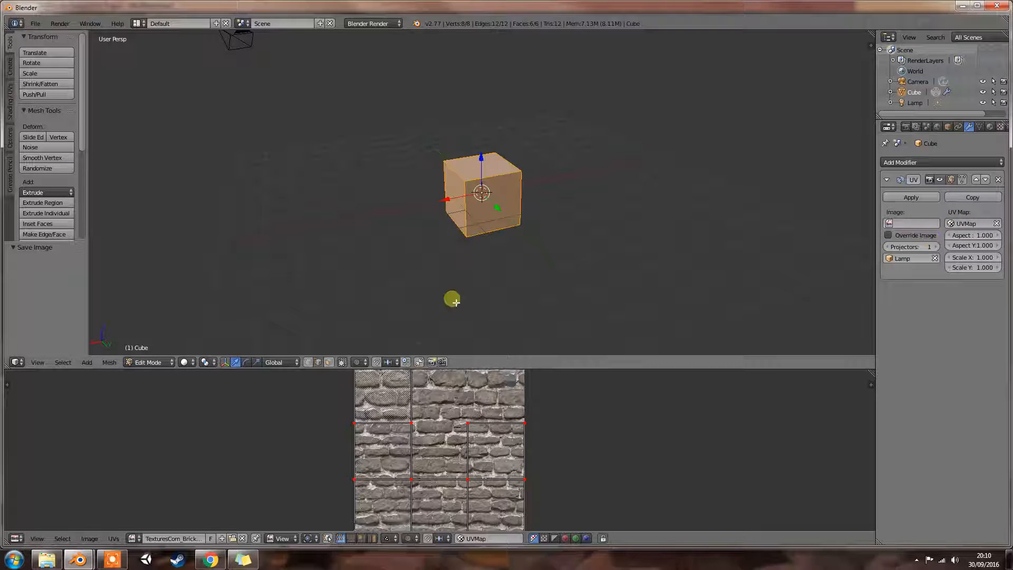
scroll(380, 288, "down", 4)
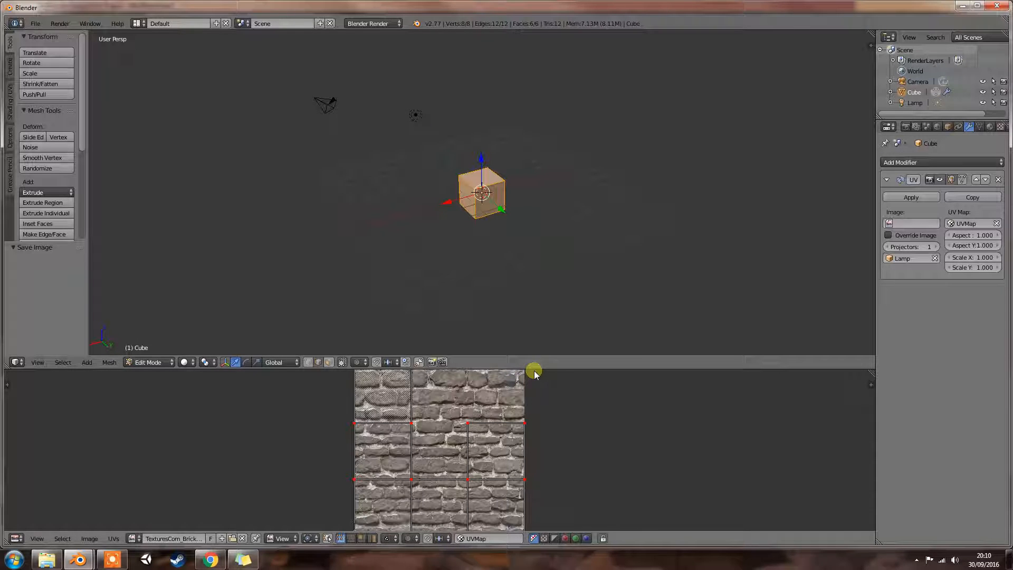
- Change the UV/Image Editor area to a Timeline and shrink it to enlarge the 3D view
left_click(16, 538)
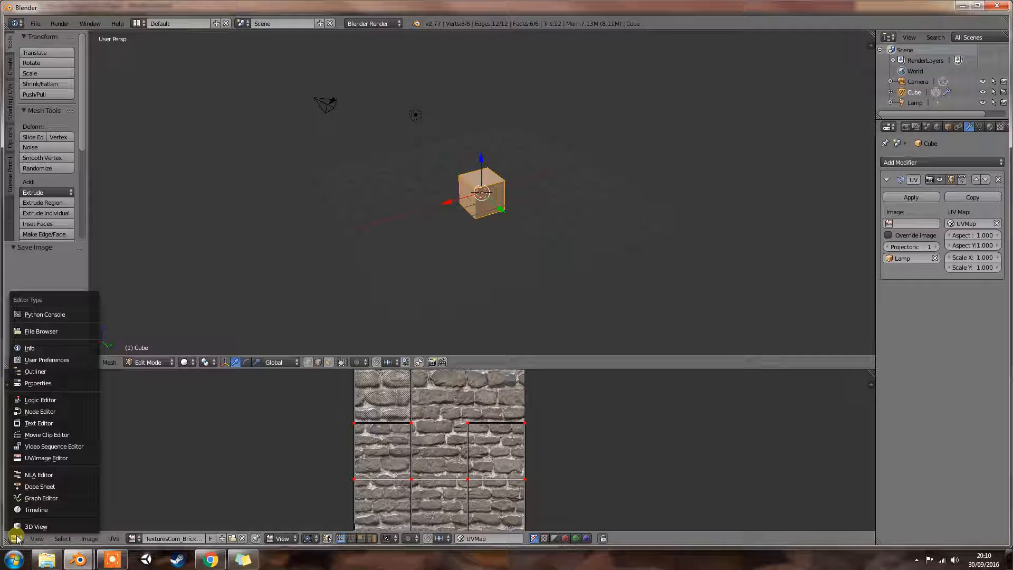
left_click(38, 510)
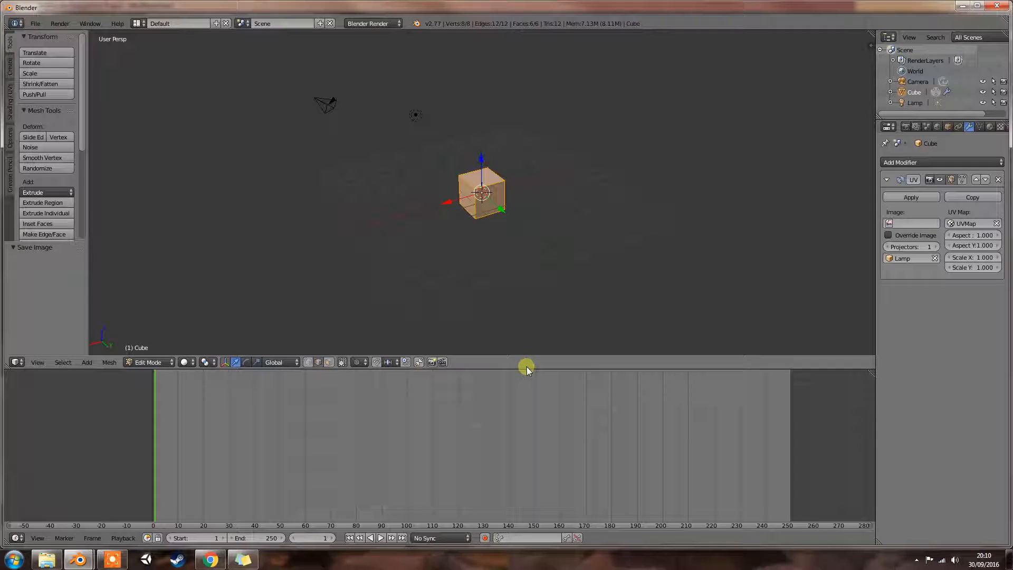
left_click_drag(526, 368, 531, 501)
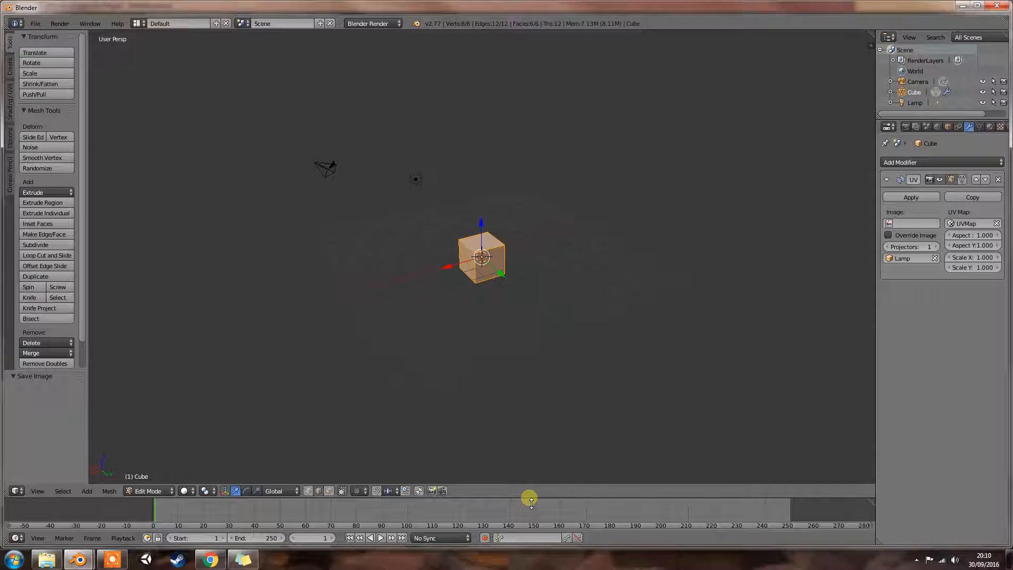
scroll(501, 272, "up", 4)
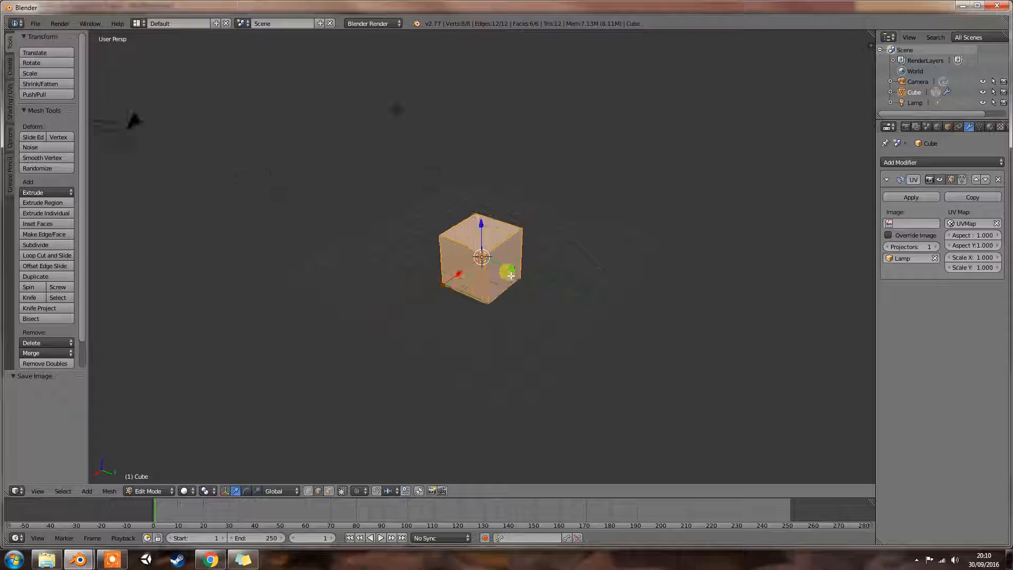
middle_click_drag(502, 271, 419, 236)
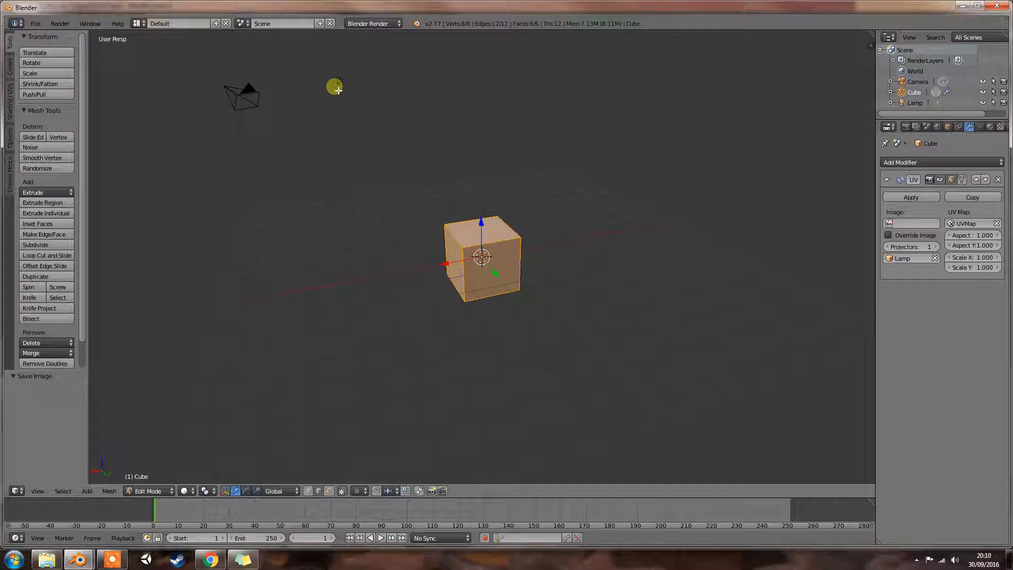
- Return the cube to Object Mode and move the lamp about 1.47 along X and about -1.79 along Z
key("Tab")
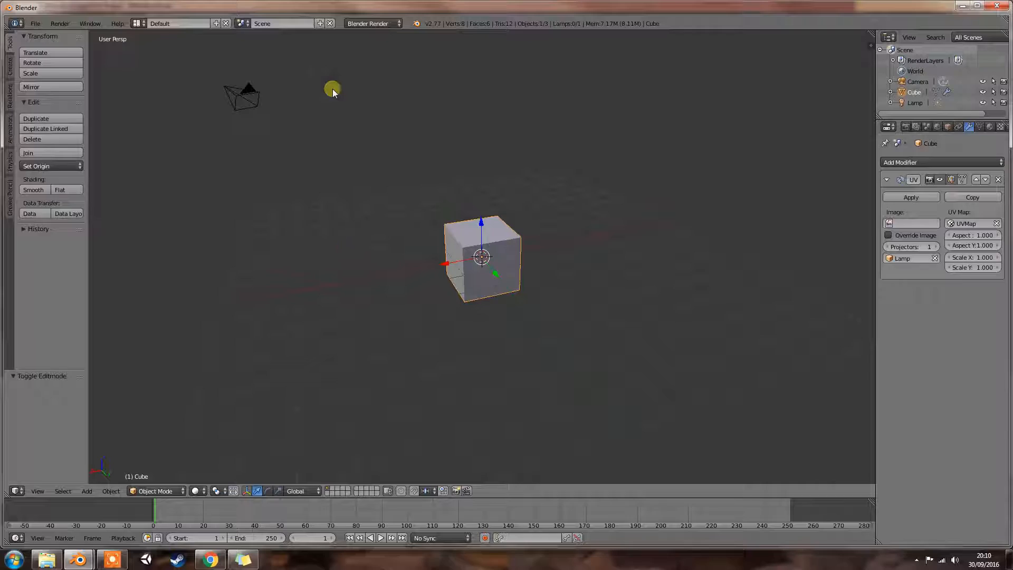
right_click(332, 90)
key("g")
key("x")
left_click(267, 100)
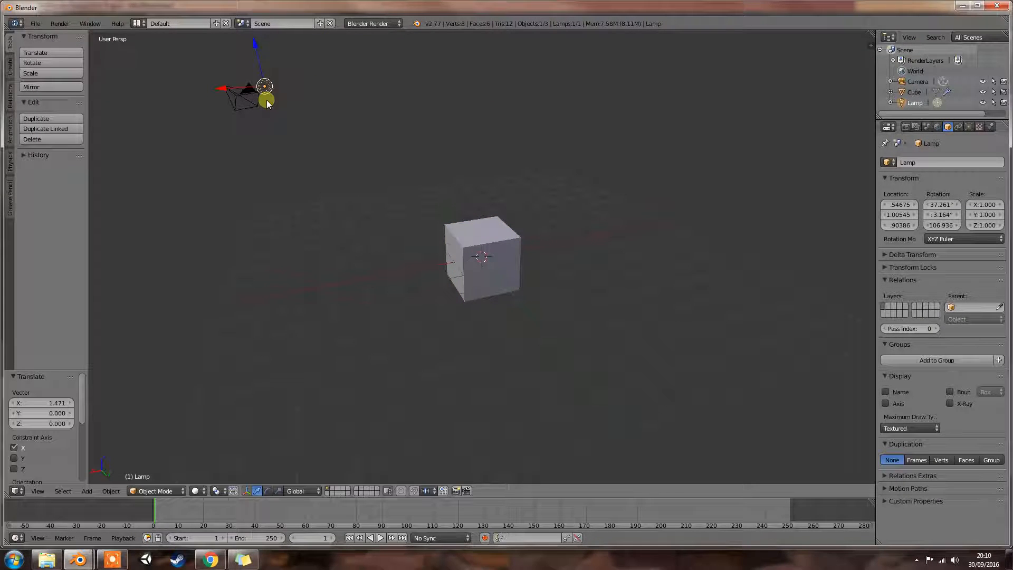
key("z")
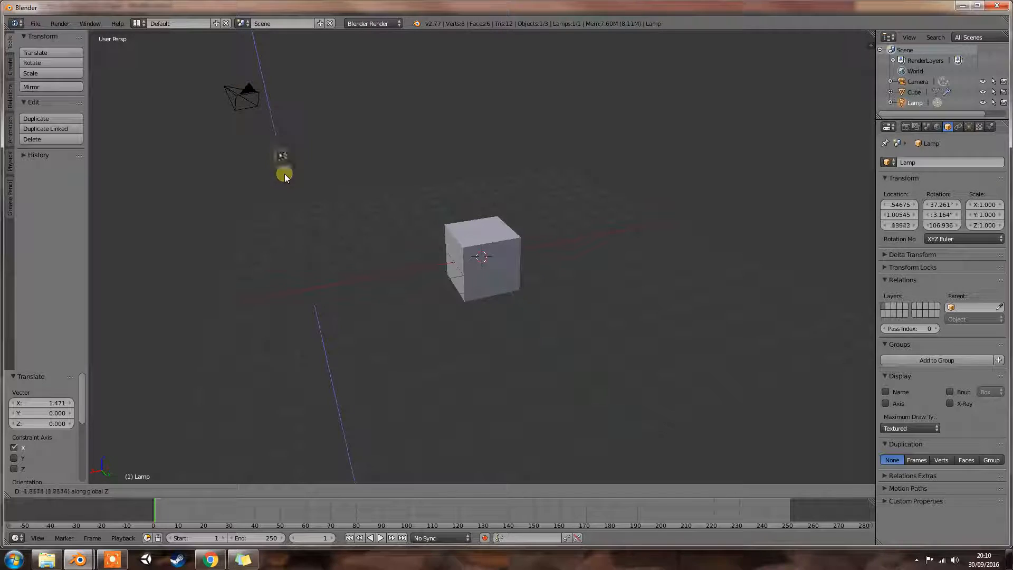
left_click(285, 179)
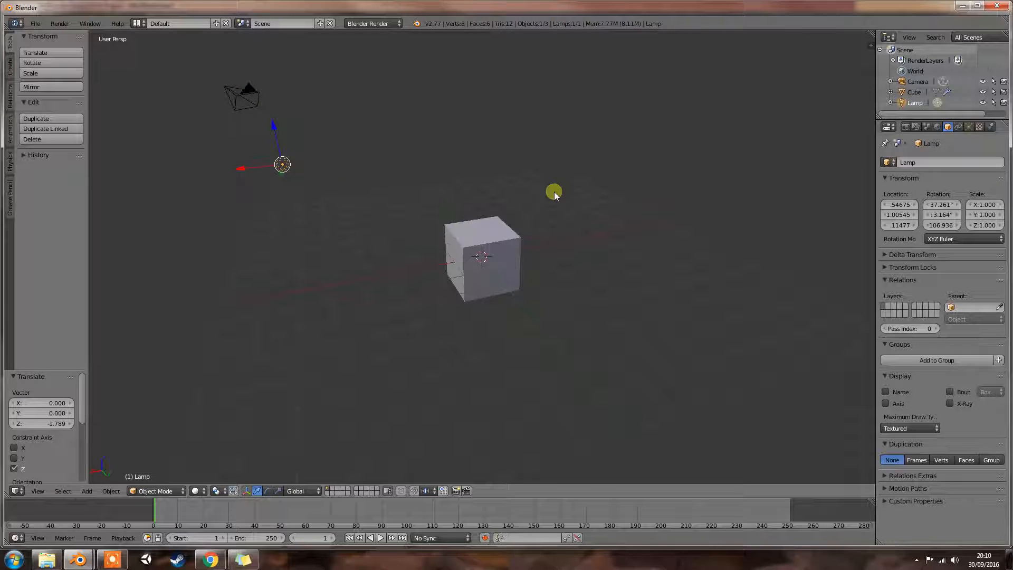
- Try applying the cube's UV Project modifier, preview the cube in rendered shading, and undo the application
right_click(494, 246)
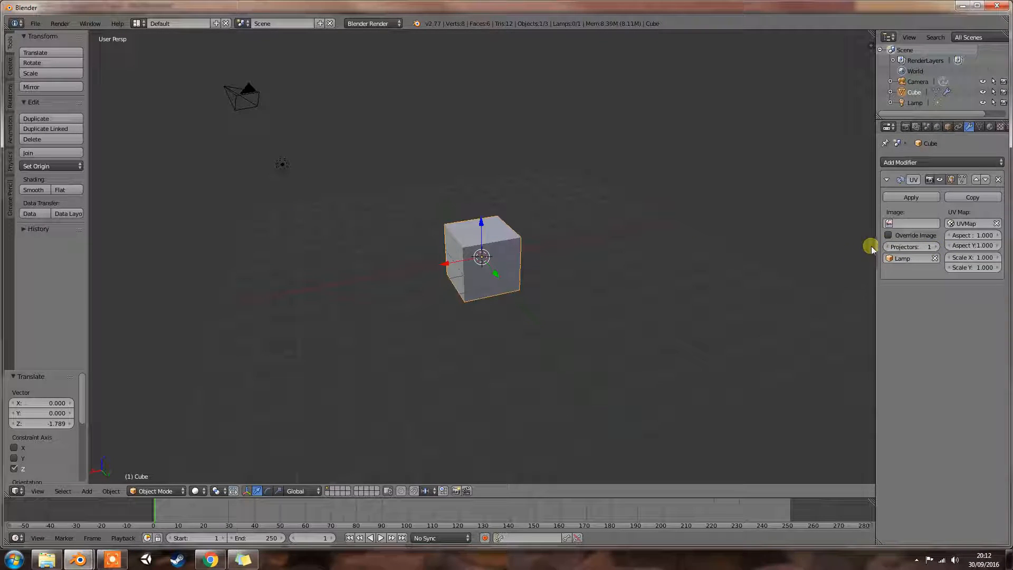
right_click(288, 164)
right_click(508, 245)
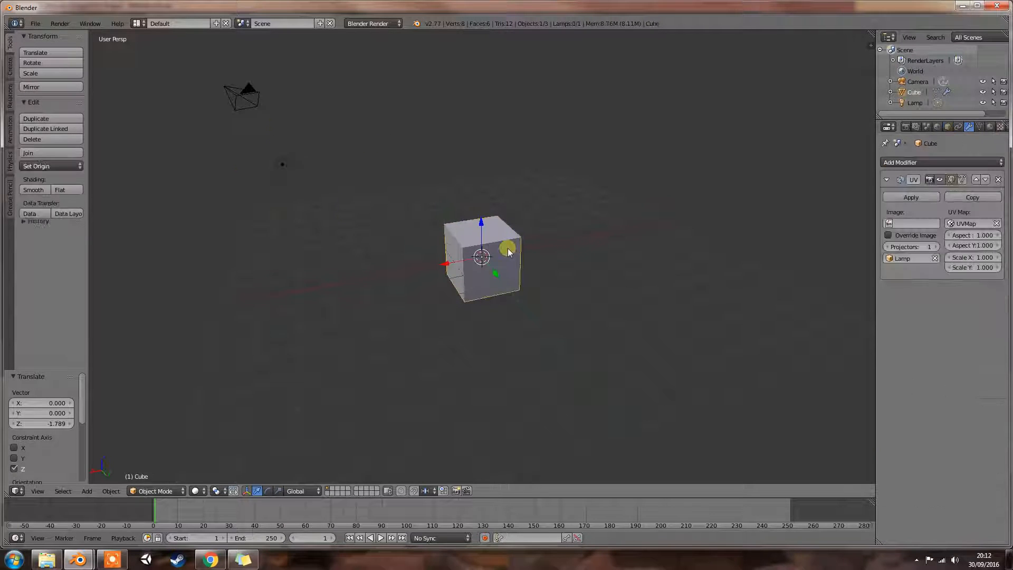
left_click(892, 200)
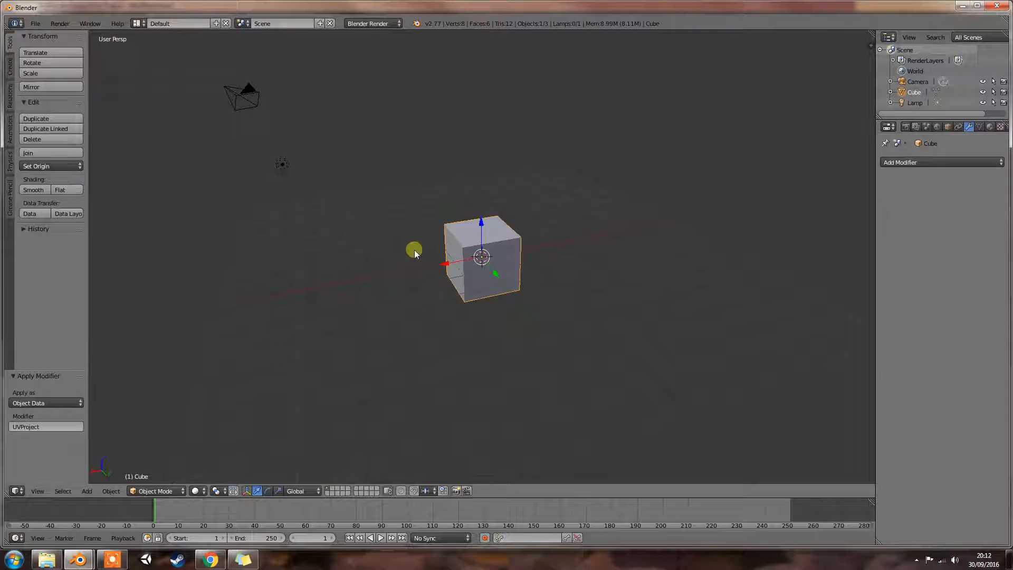
key("shift+z")
key("shift+z")
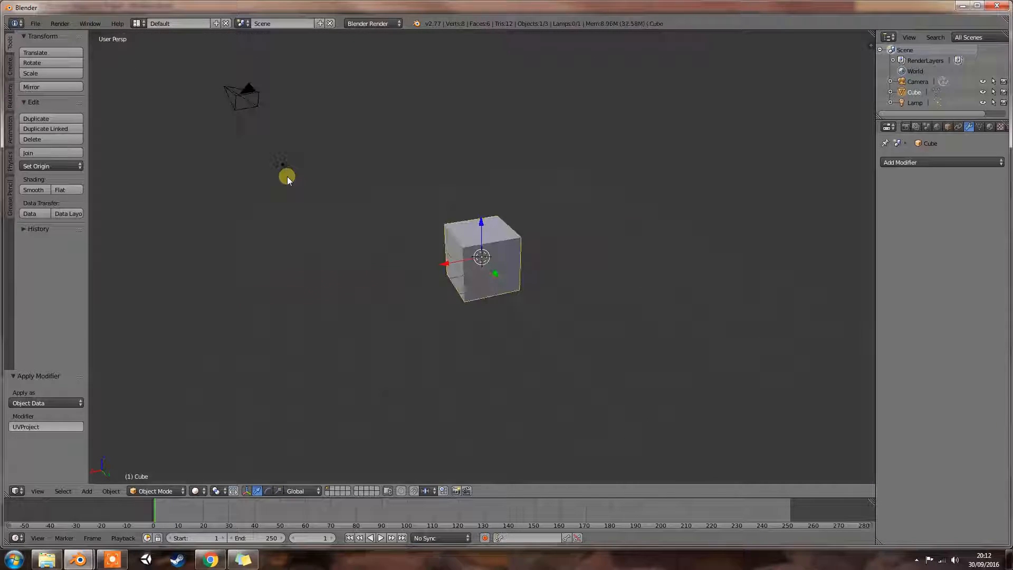
key("shift+z")
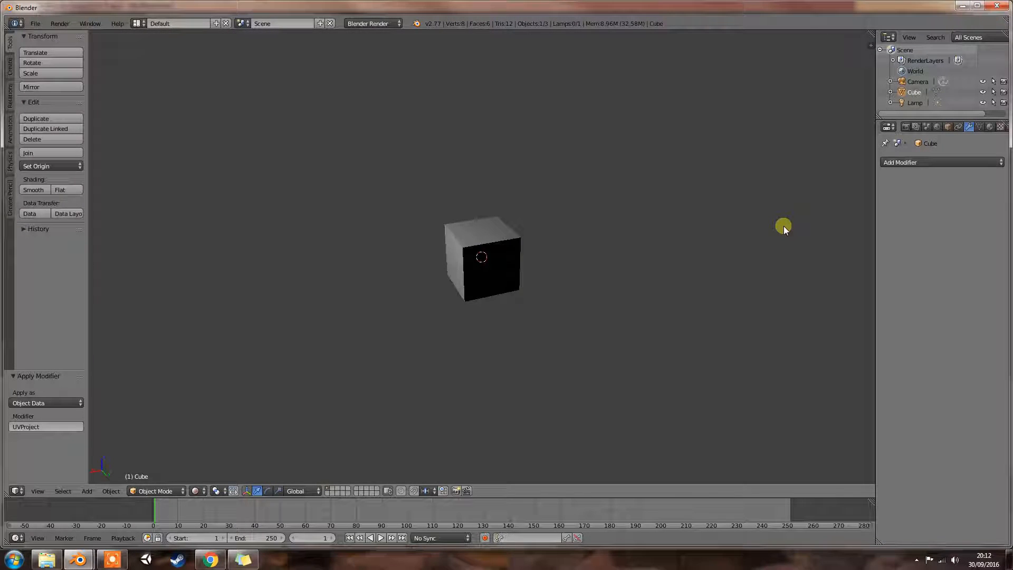
key("shift+z")
key("ctrl+z")
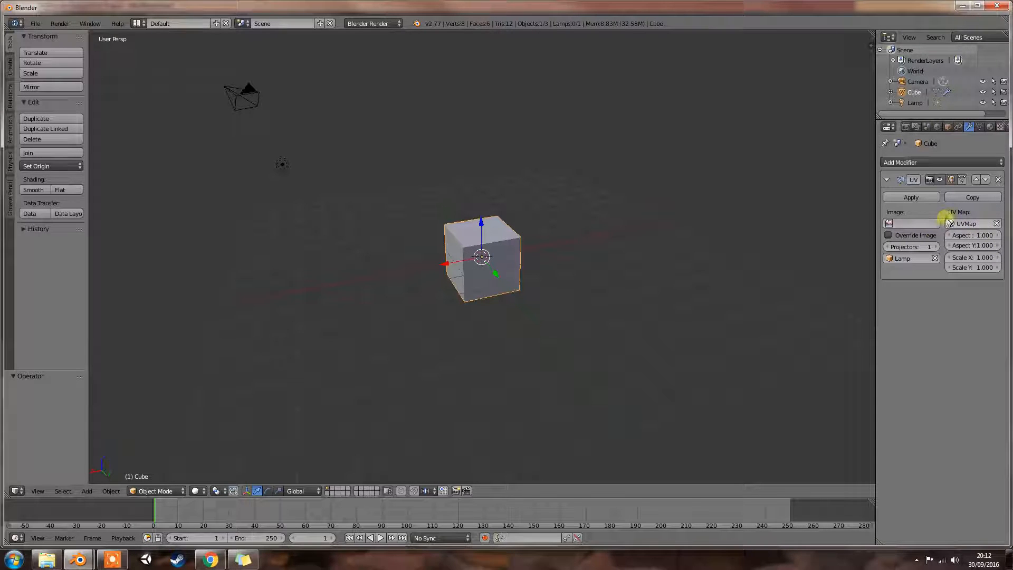
left_click(888, 236)
left_click(997, 236)
left_click(949, 236)
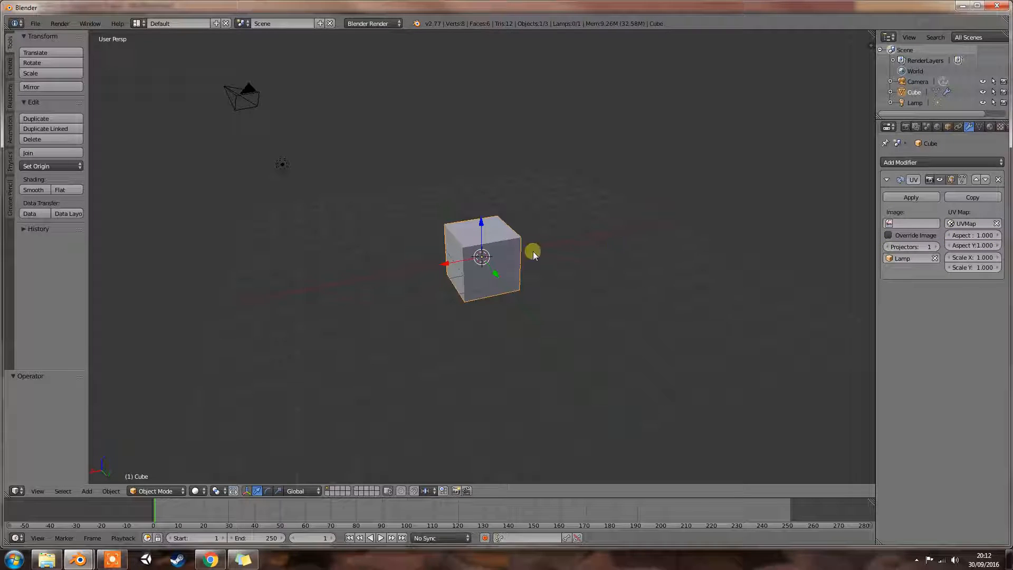
- Select the lamp and create a new brush texture of type Image or Movie
right_click(283, 166)
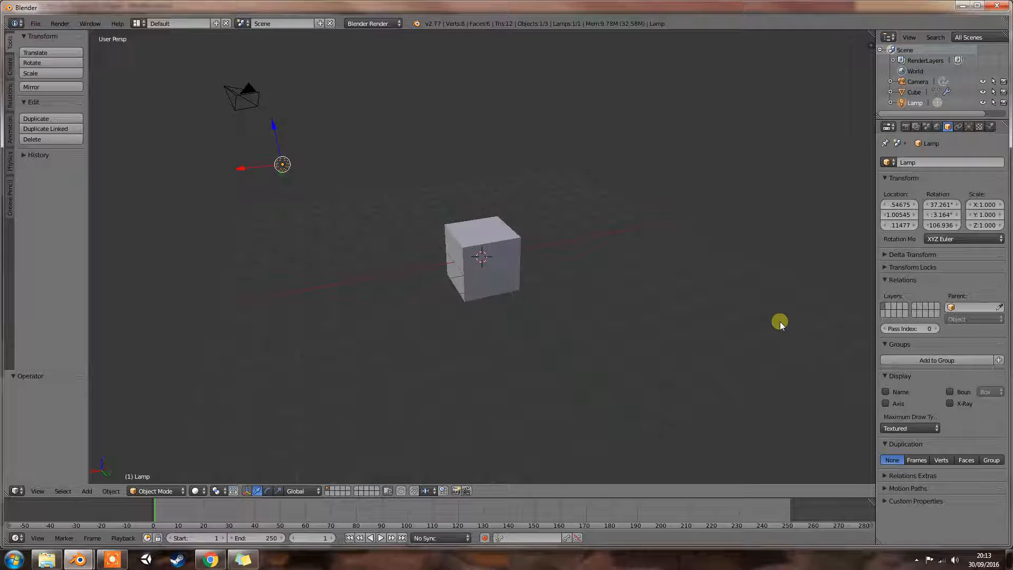
left_click(980, 128)
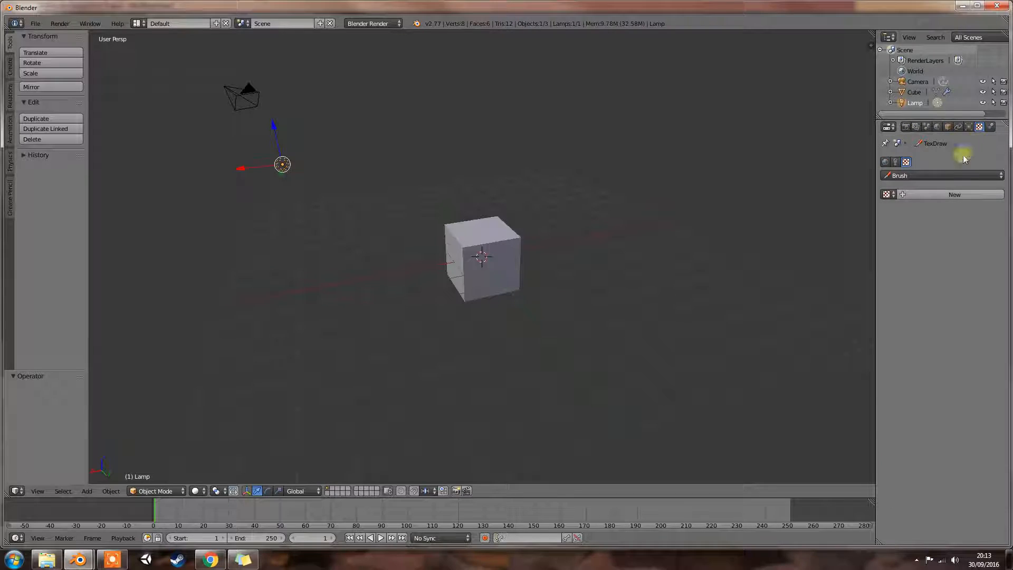
left_click(923, 196)
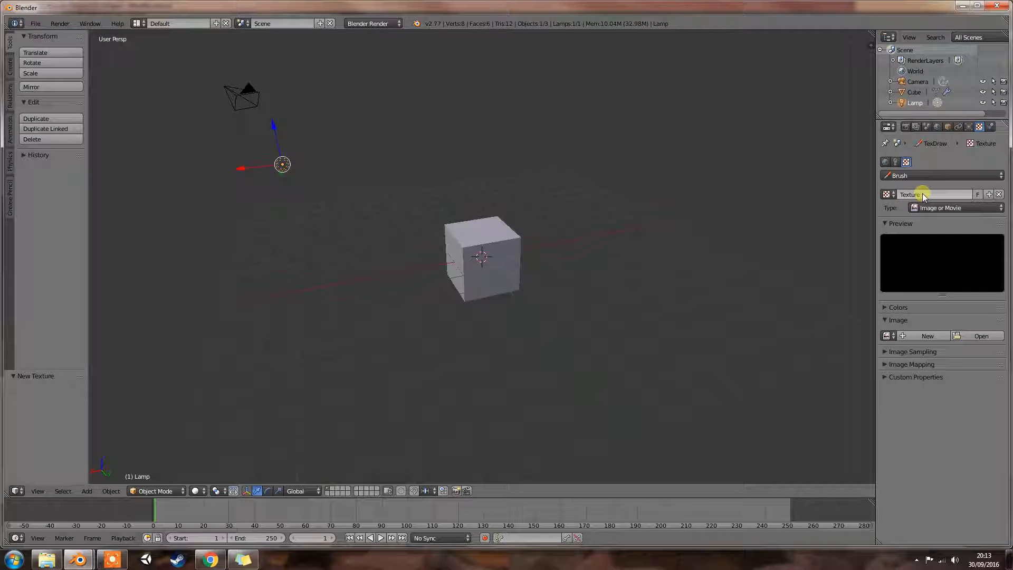
left_click(982, 336)
left_click(44, 92)
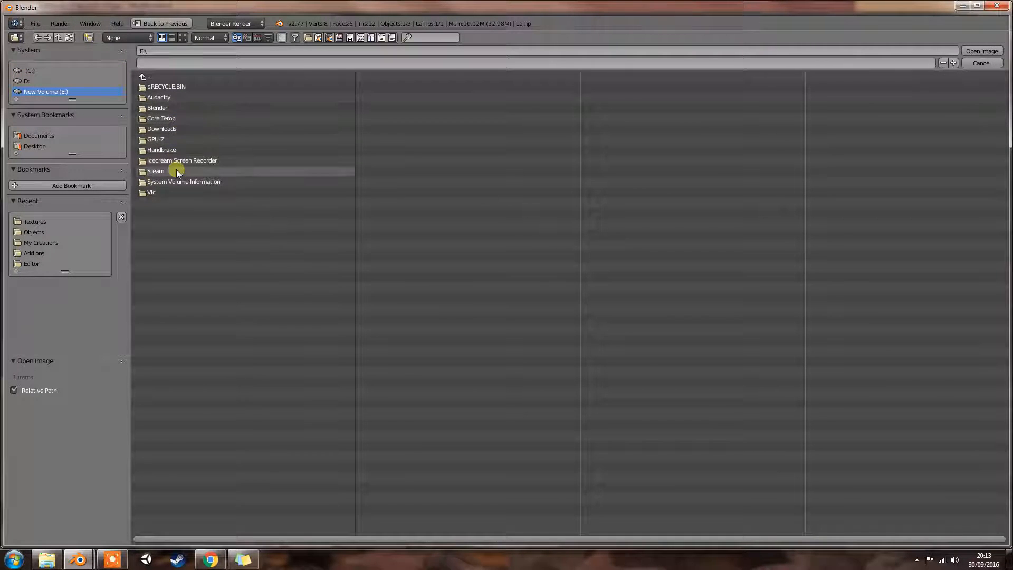
left_click(167, 108)
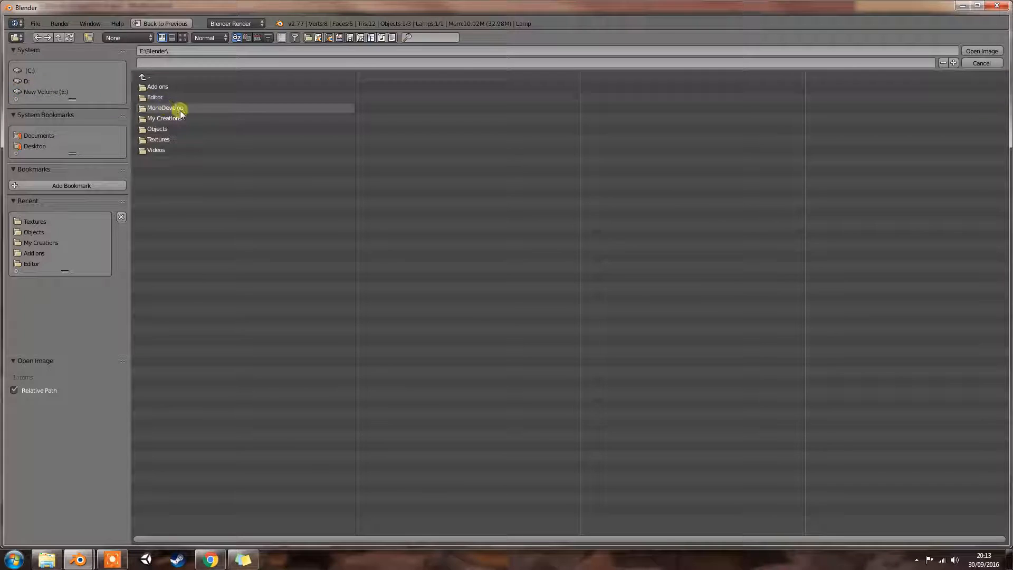
left_click(168, 138)
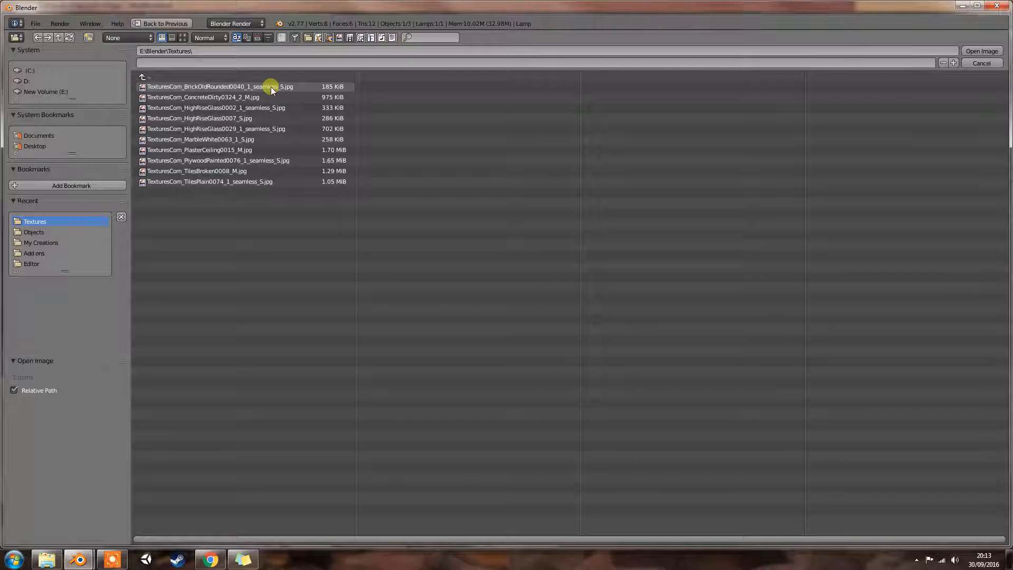
left_click(58, 38)
left_click(167, 119)
left_click(58, 38)
left_click(982, 63)
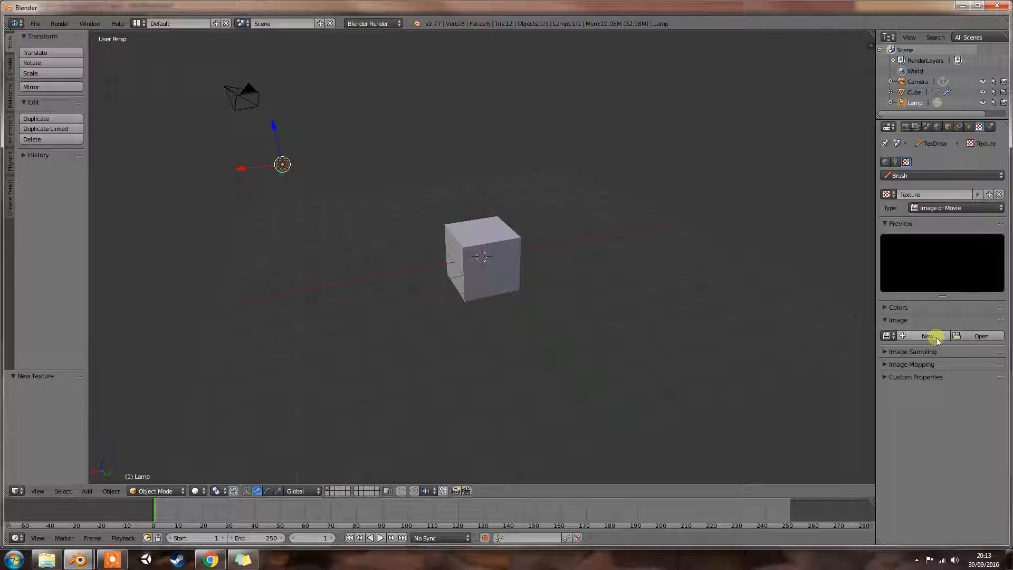
- Generate a blank 1024 × 1024 px image named Untitled for the texture and reopen the cube's modifier settings
left_click(936, 338)
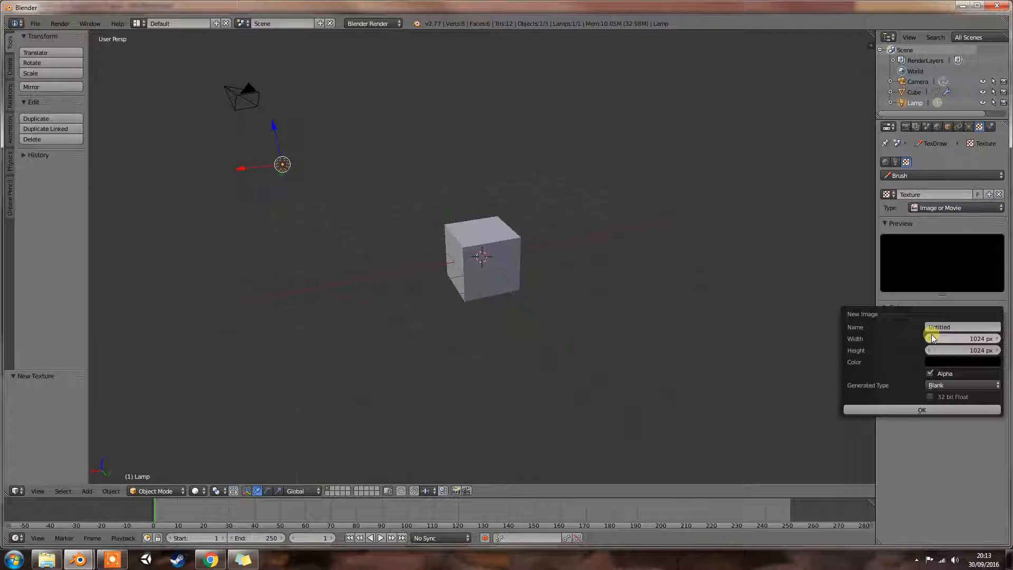
left_click(923, 410)
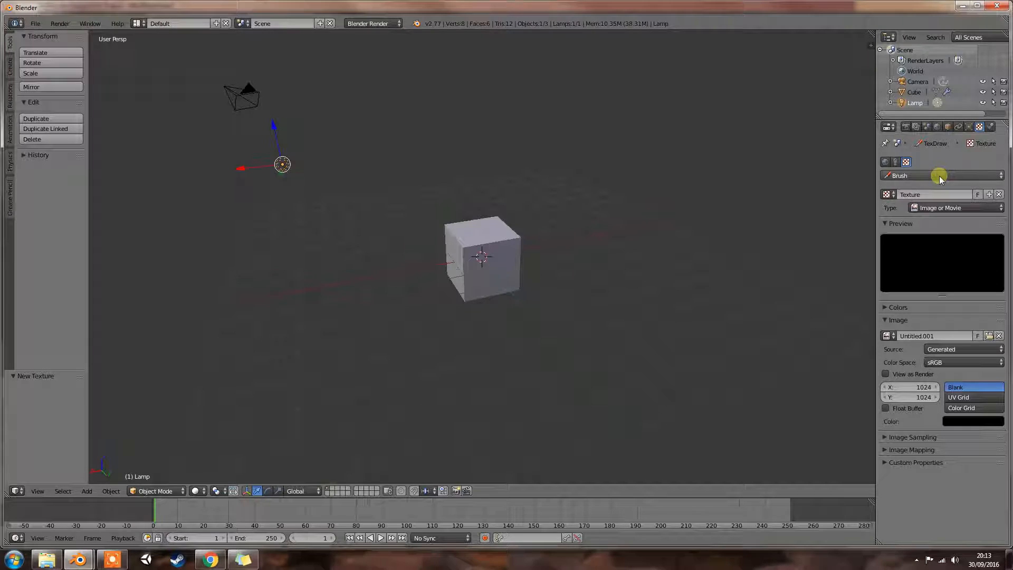
right_click(490, 266)
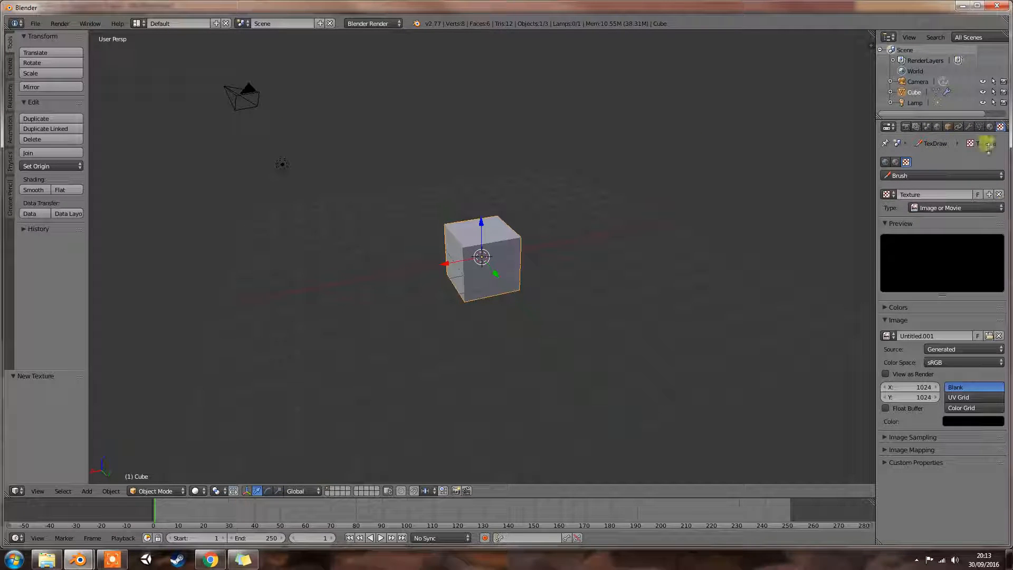
left_click(906, 128)
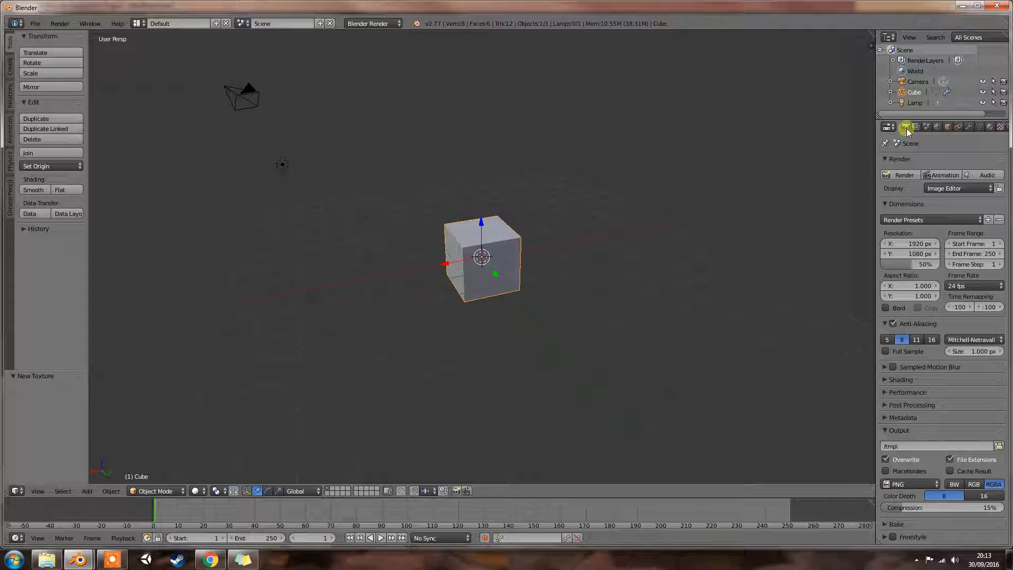
left_click(969, 128)
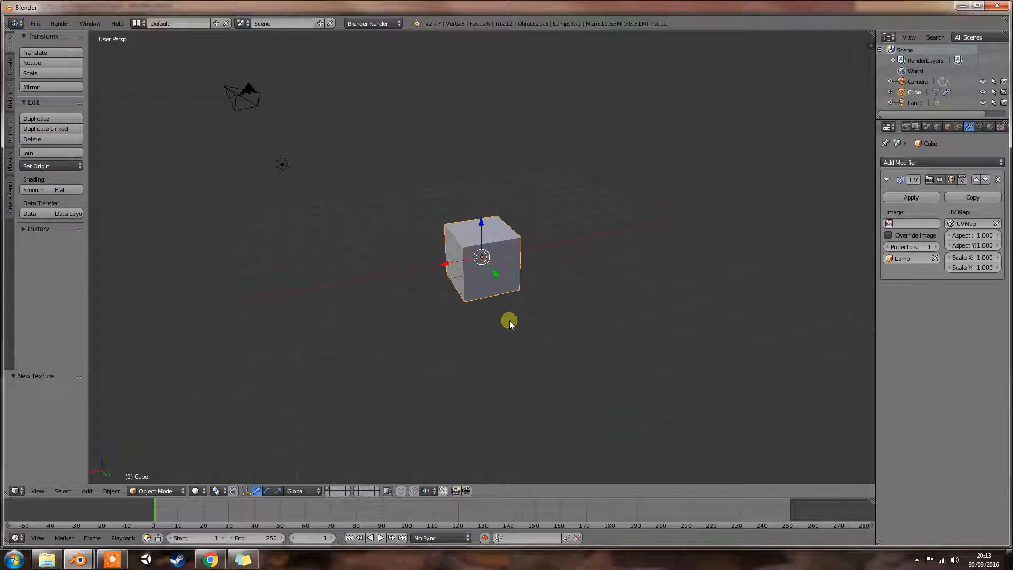
- Close the cube example without saving and preview the monkey in Uv Project - Modifier.blend in rendered shading from several angles
left_click(999, 6)
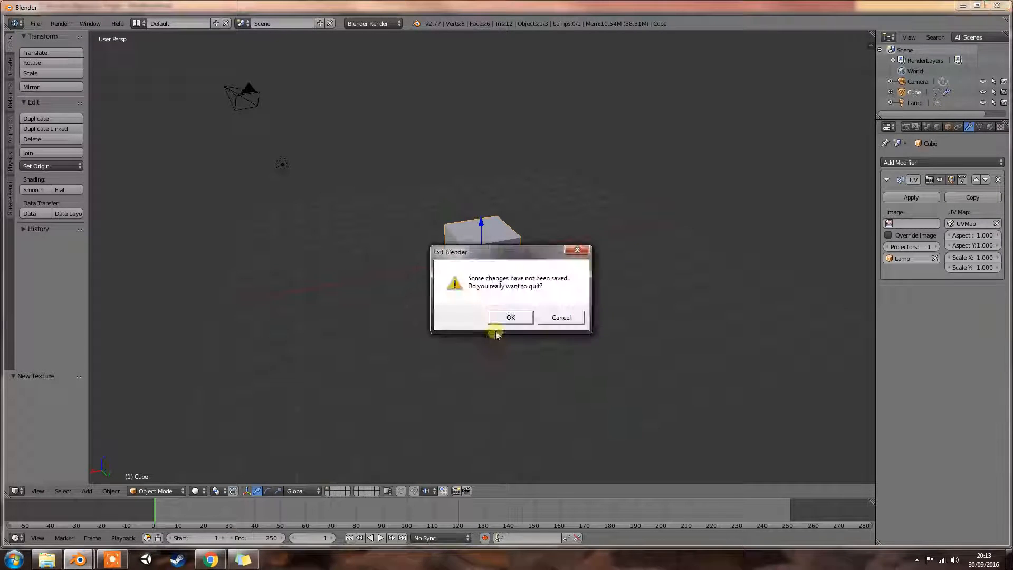
left_click(494, 321)
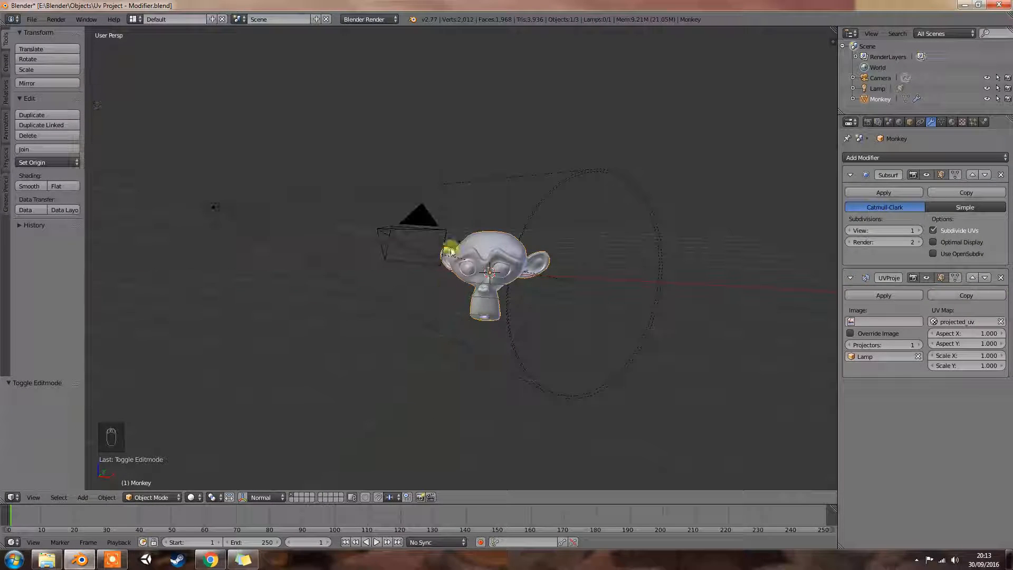
middle_click_drag(450, 248, 484, 272)
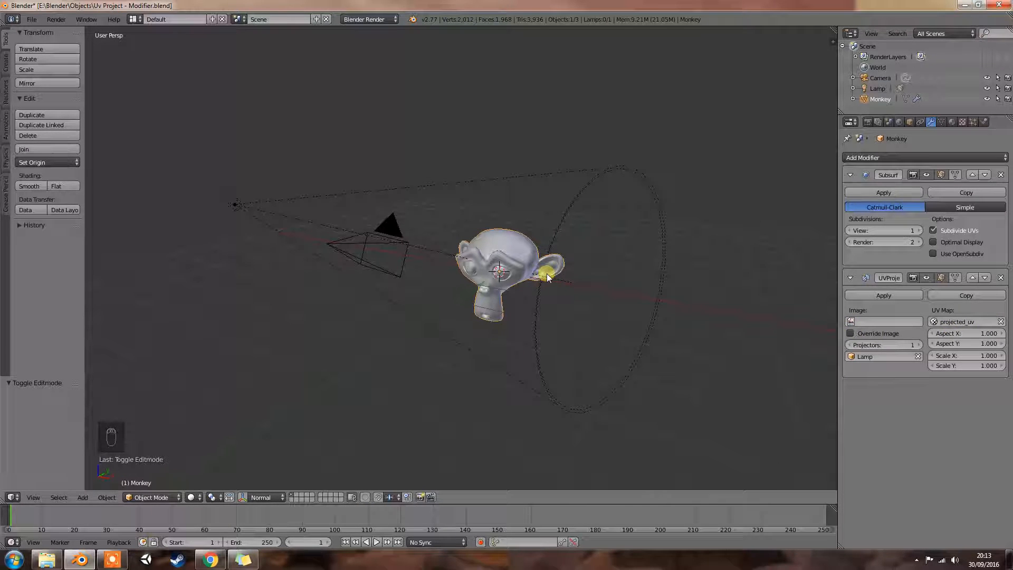
key("shift+z")
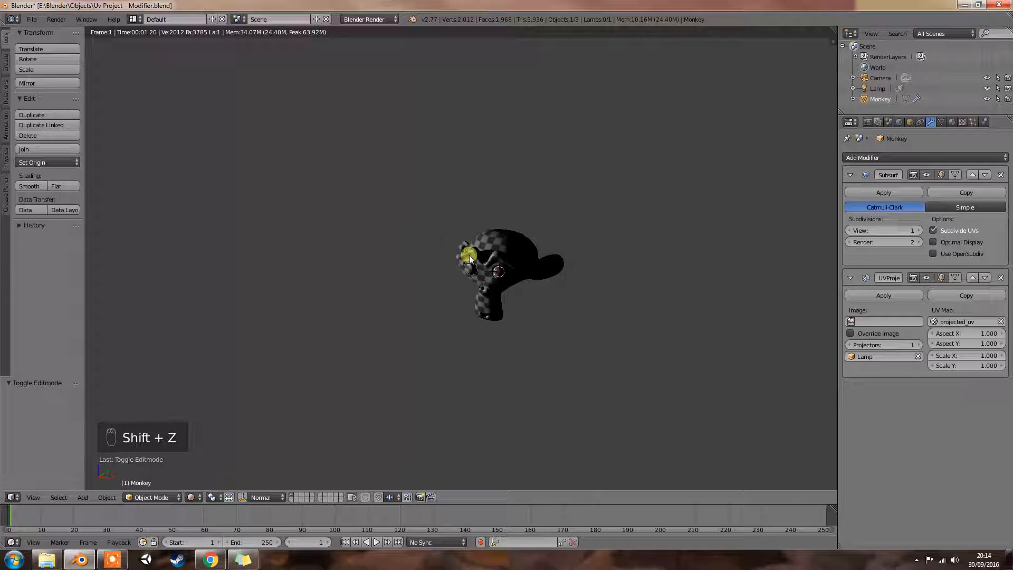
middle_click_drag(516, 262, 441, 234)
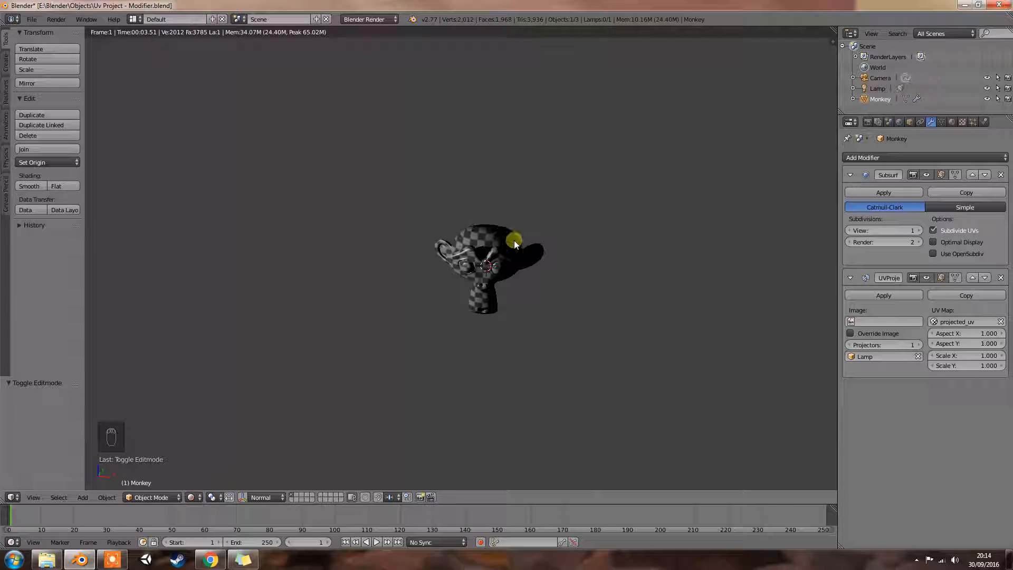
- Return to solid shading and add a Sun lamp to the scene
key("shift+z")
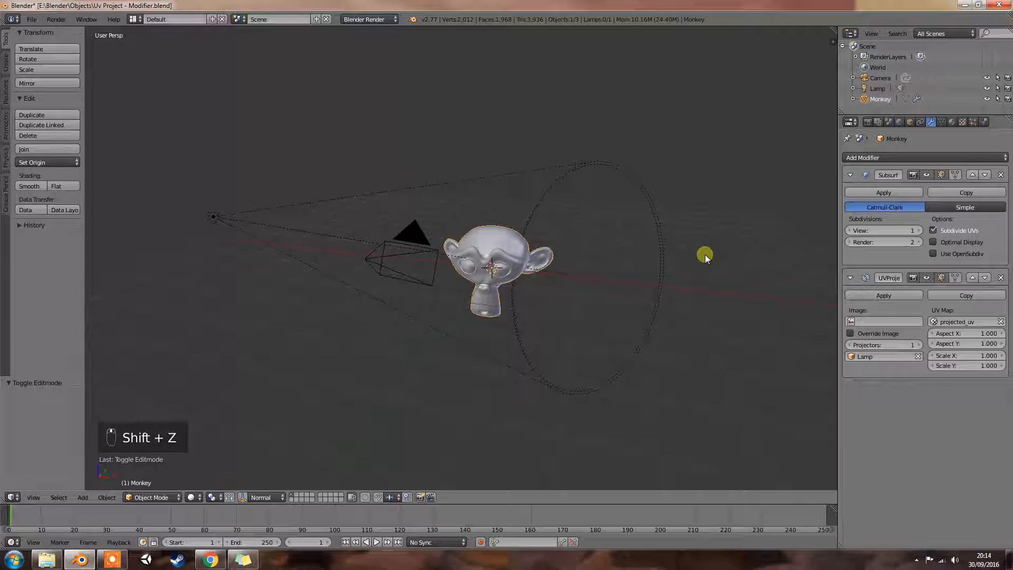
middle_click_drag(705, 255, 623, 251, "shift")
key("shift+a")
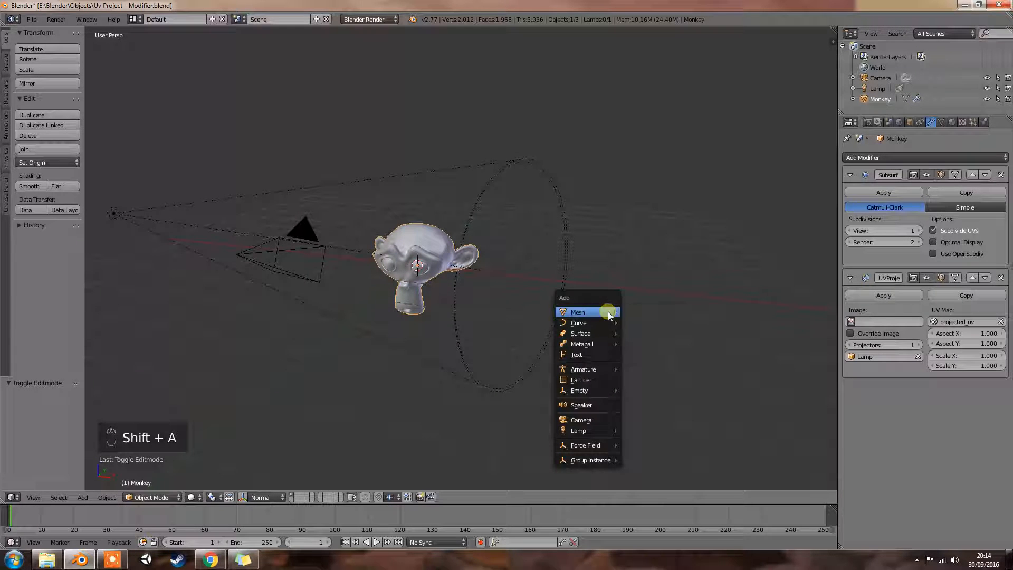
mouse_move(606, 431)
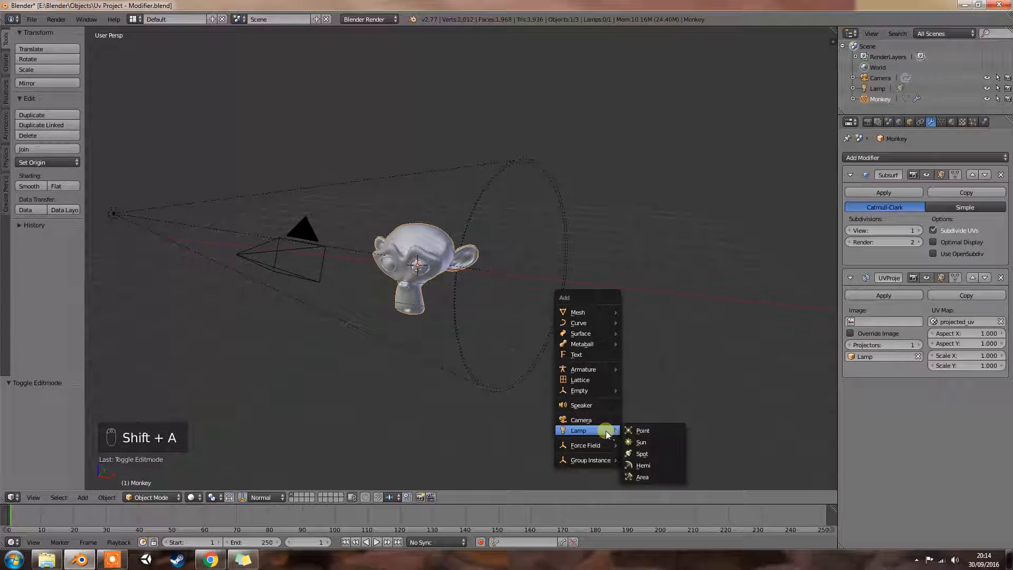
left_click(657, 443)
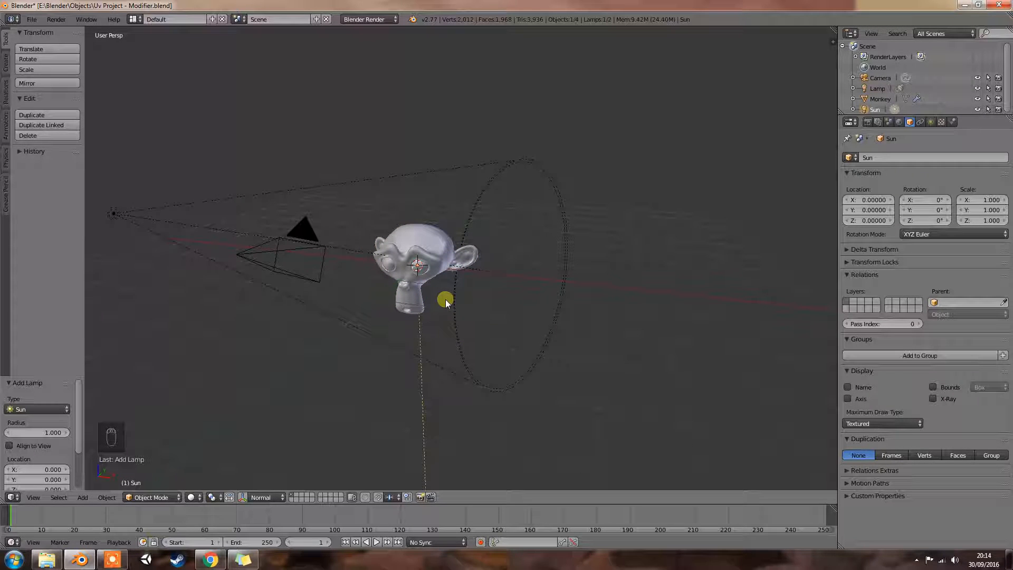
- Move the Sun lamp about 4.62 units along X and 2.39 units up along Z, and rotate it about 65° to aim past the monkey
key("g")
key("x")
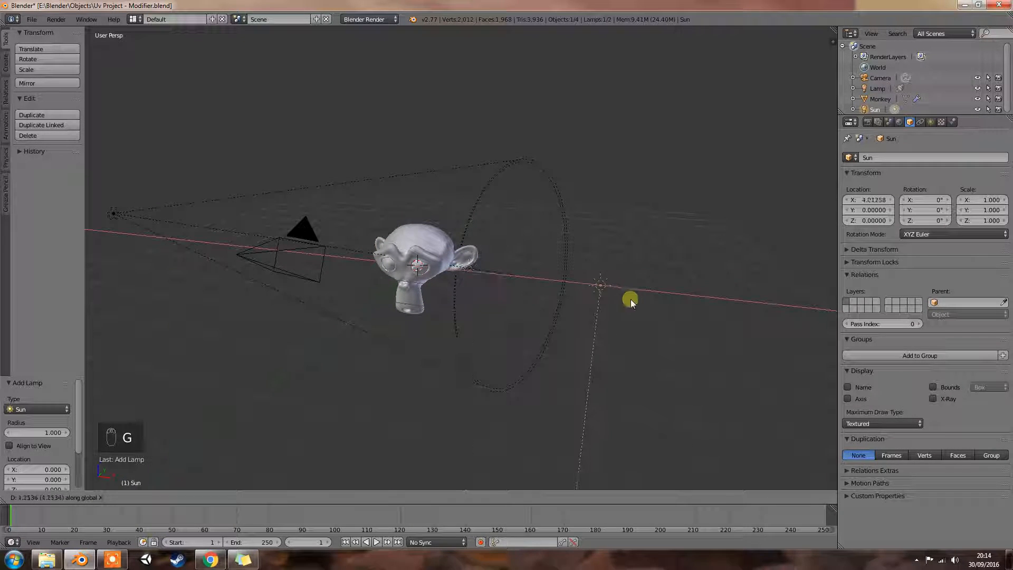
left_click(659, 300)
key("g")
key("z")
left_click(664, 179)
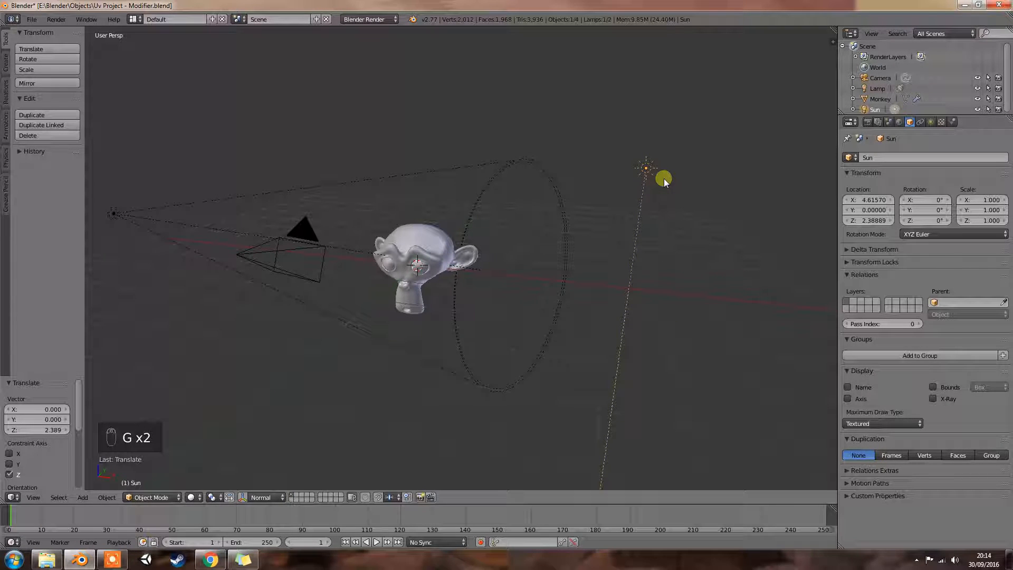
key("r")
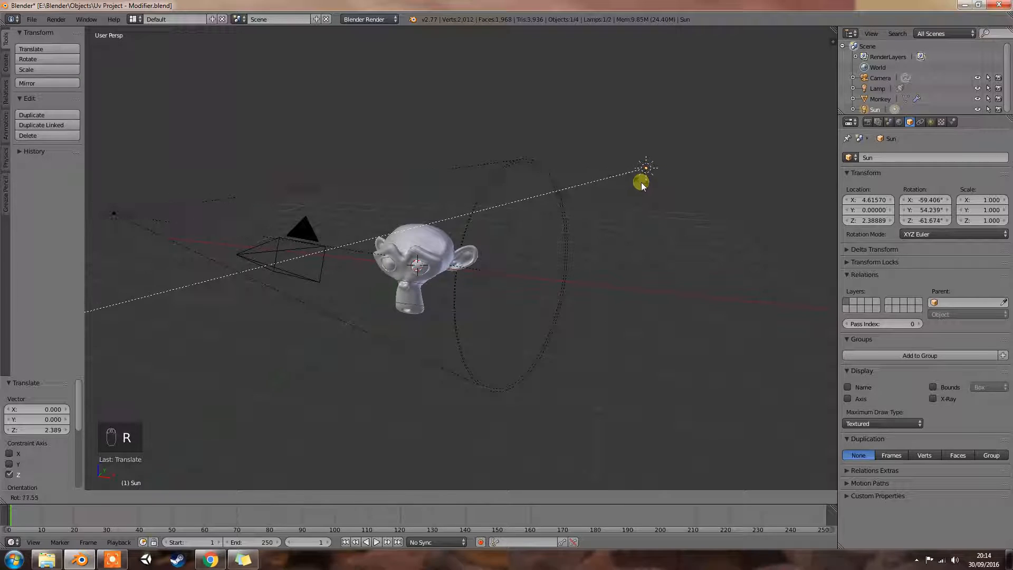
left_click(644, 183)
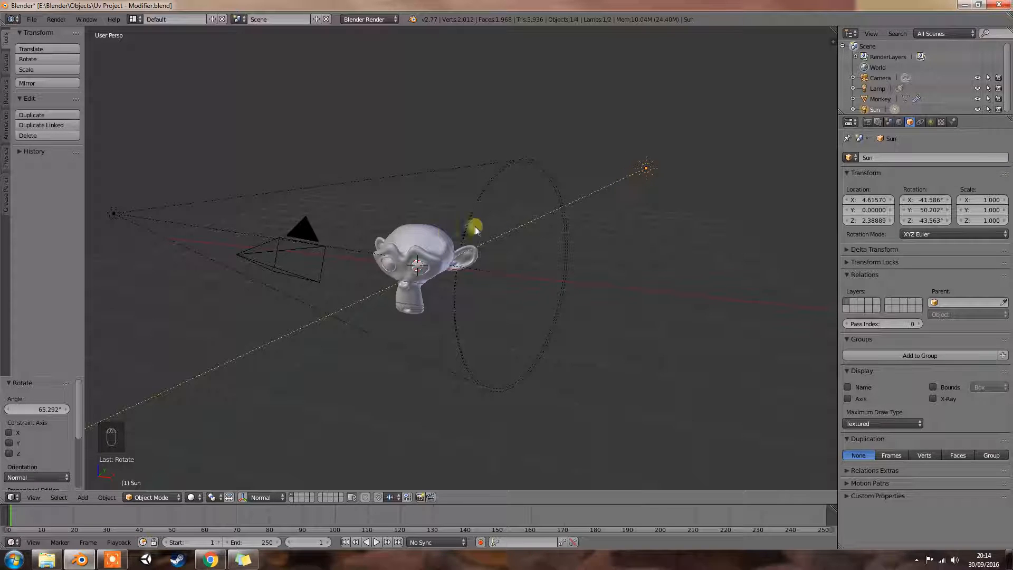
- Set the monkey's UV Project modifier to 2 projectors and assign the Sun as the second one
right_click(445, 236)
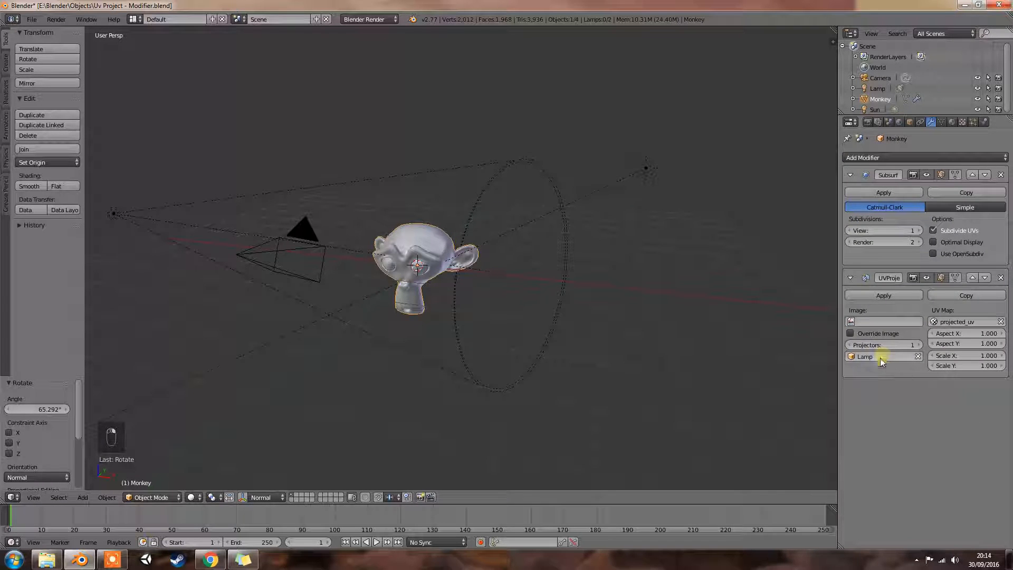
left_click(917, 345)
left_click(853, 369)
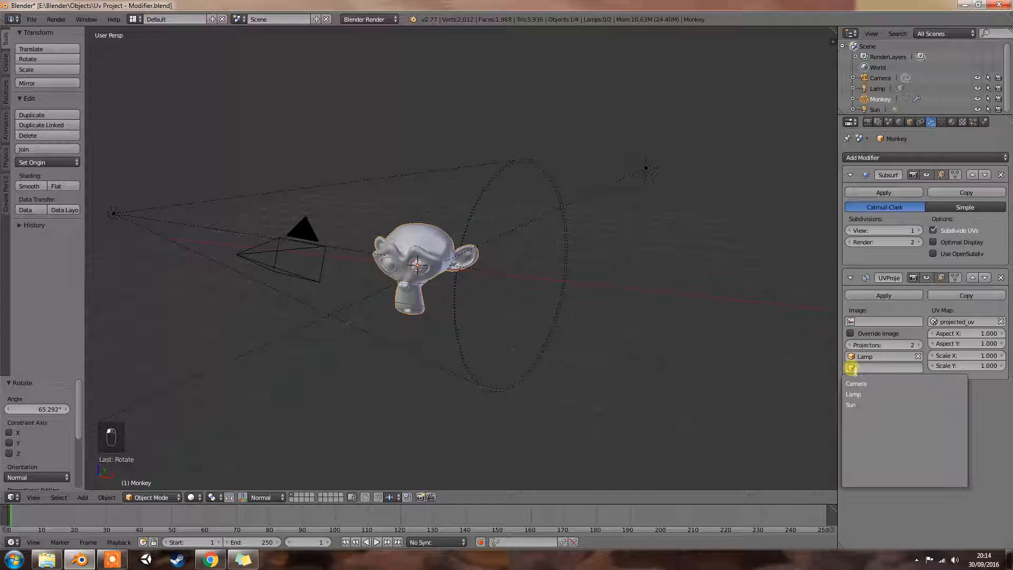
left_click(861, 404)
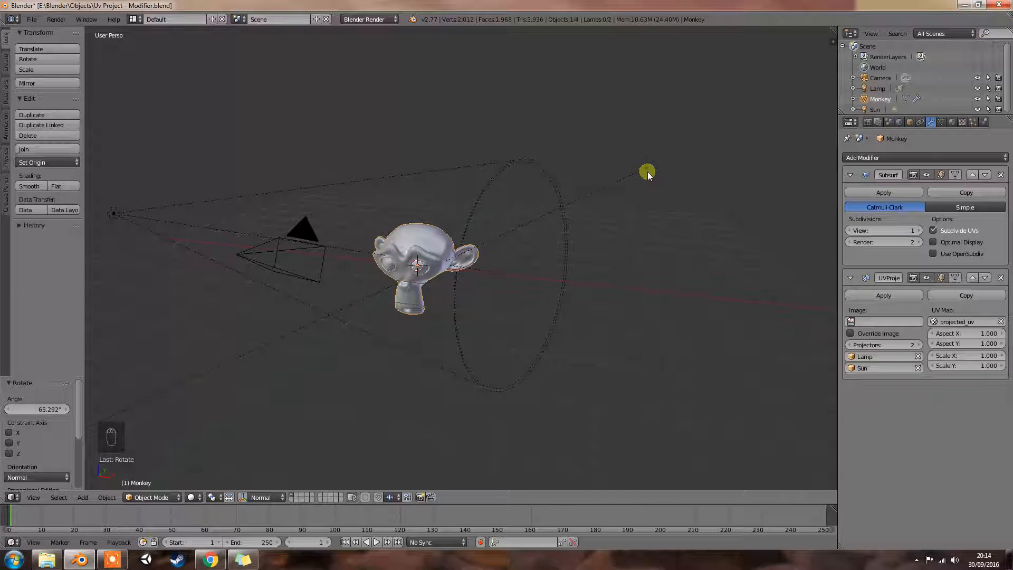
- Preview the monkey with both projectors in rendered shading from several angles and return to solid shading
key("shift+z")
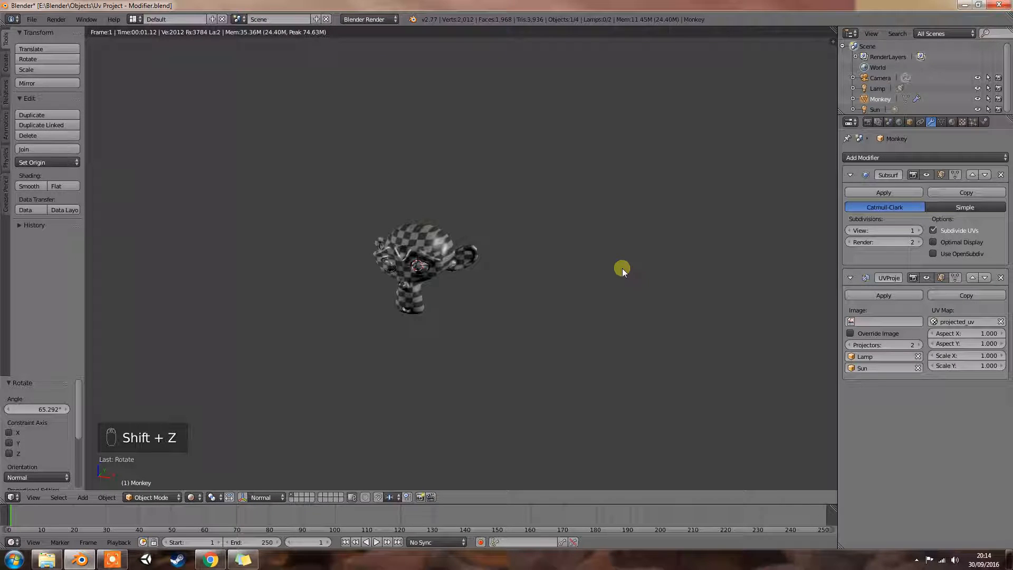
key("shift+z")
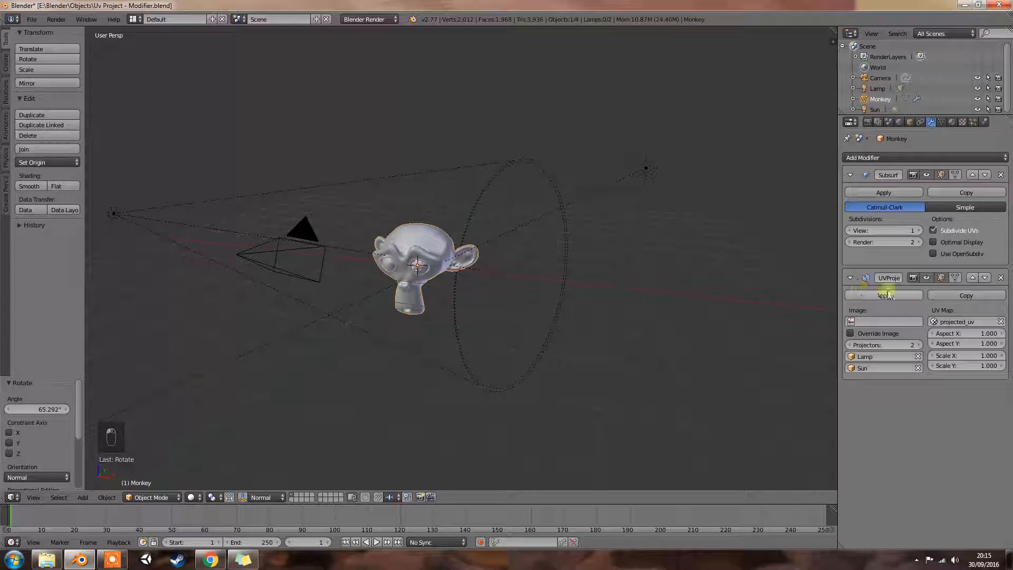
key("shift+z")
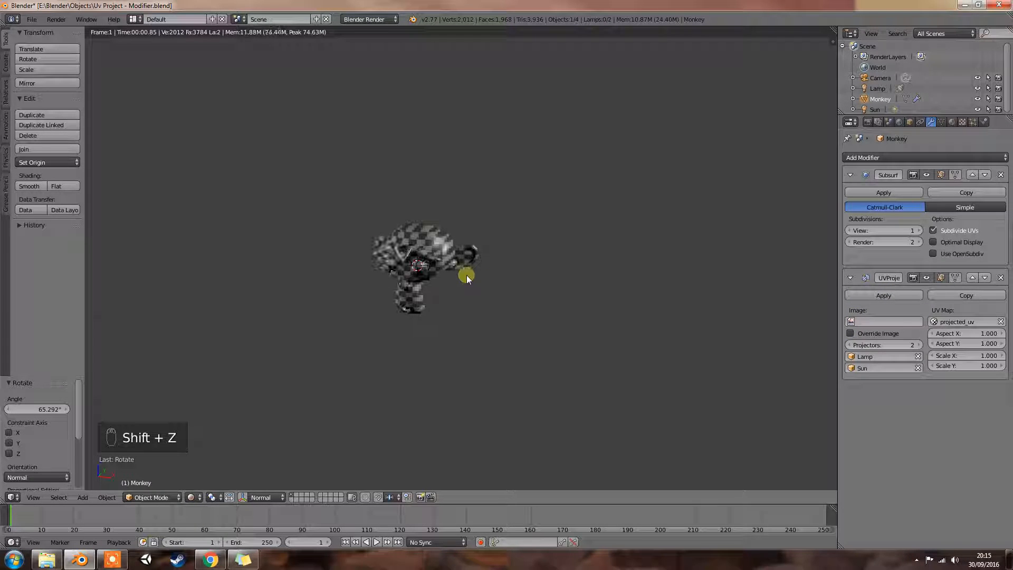
middle_click_drag(449, 257, 485, 264)
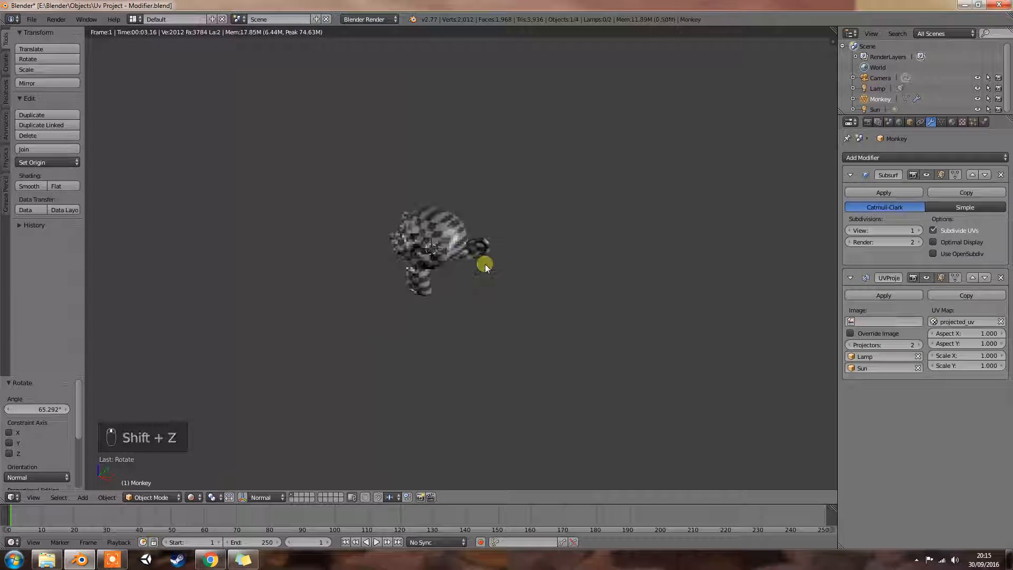
mouse_move(473, 313)
middle_mouse_down()
mouse_move(474, 280)
mouse_move(442, 262)
mouse_move(435, 245)
mouse_move(521, 258)
mouse_move(562, 248)
mouse_move(603, 264)
middle_mouse_up()
key("shift+z")
- Preview the monkey through the camera in rendered shading, and return to the solid user view to examine the lamp layout
key("KP_0")
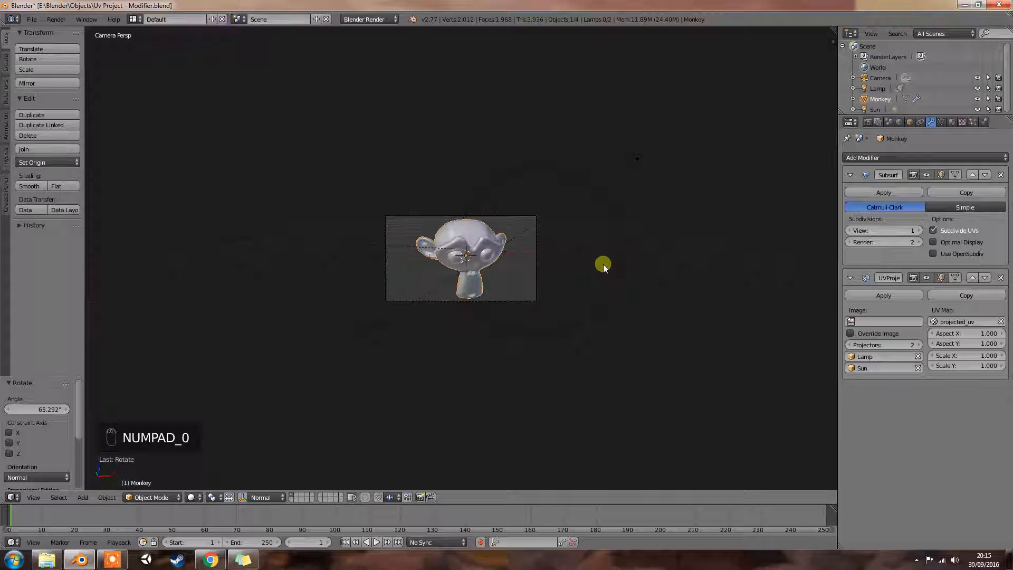
key("shift+z")
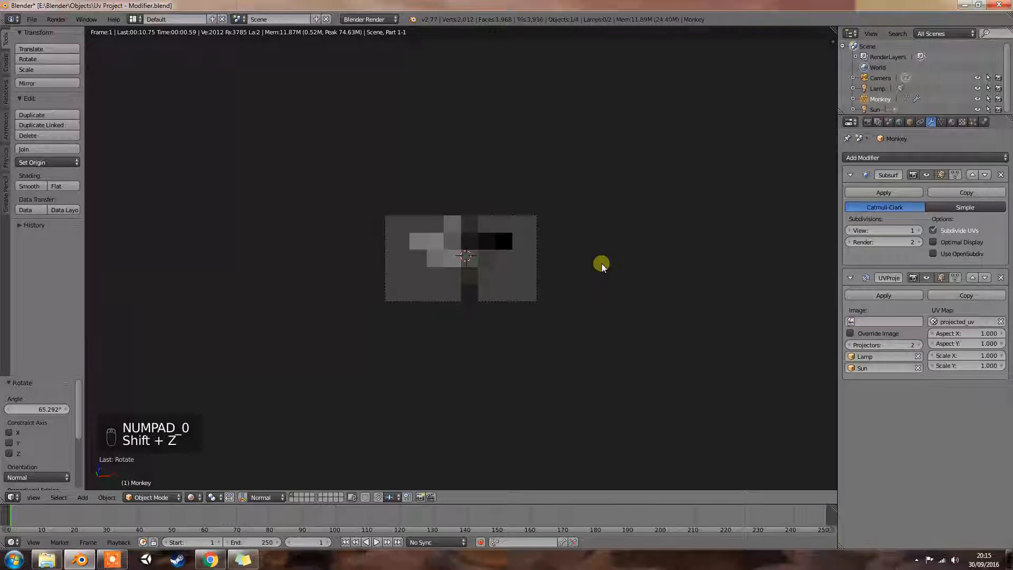
key("shift+z")
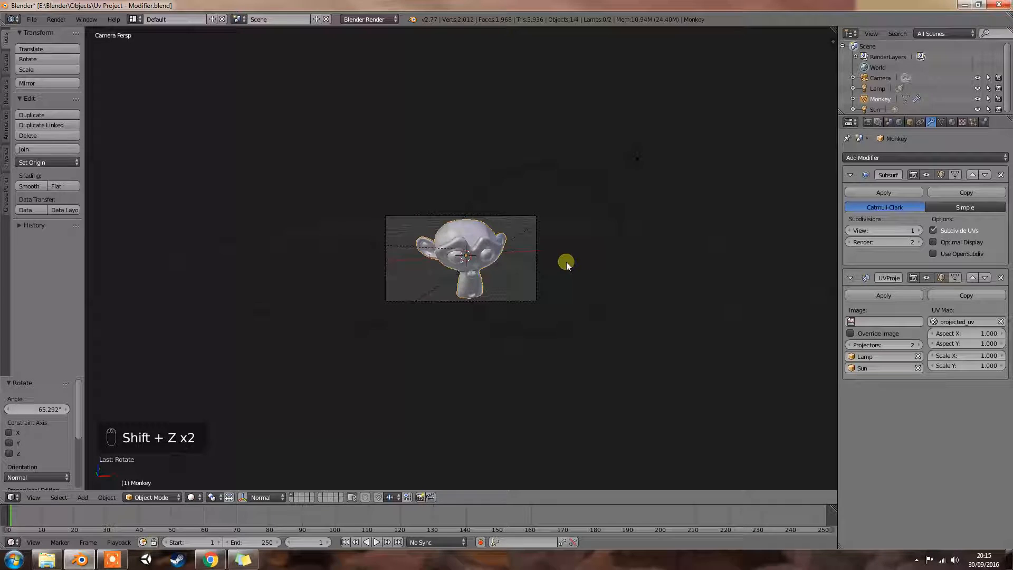
key("KP_0")
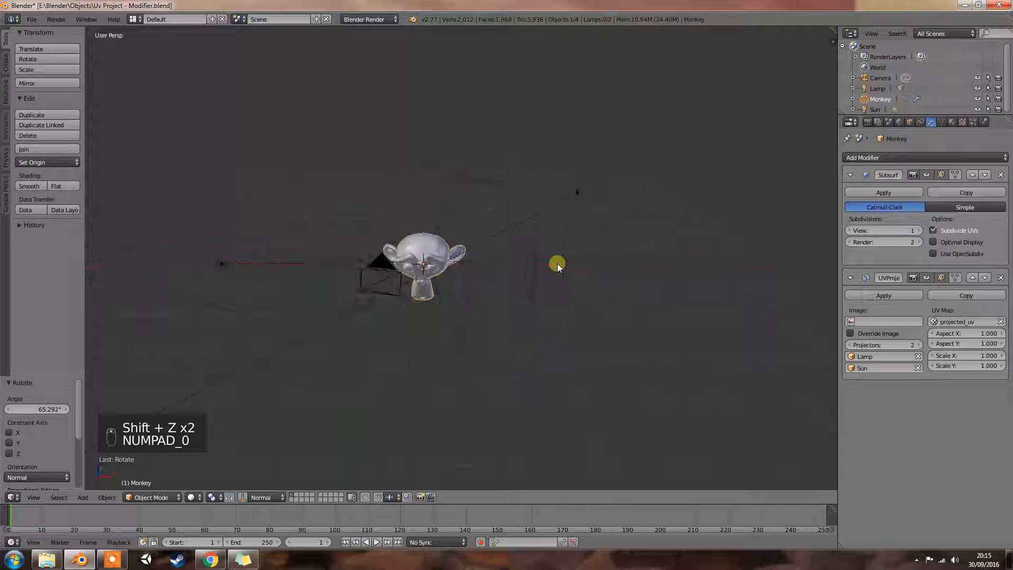
middle_click_drag(530, 266, 571, 261)
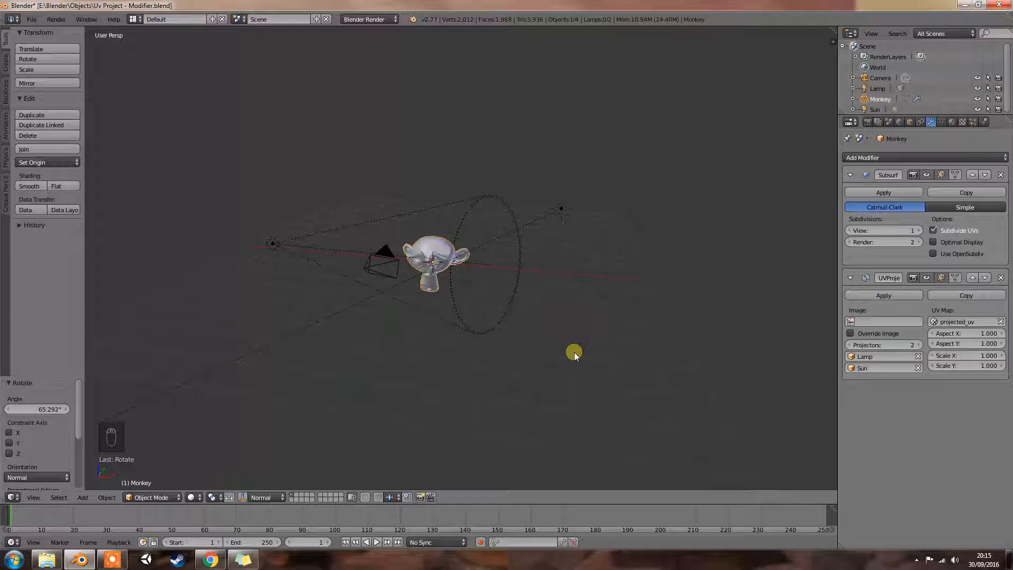
middle_click_drag(630, 335, 617, 299)
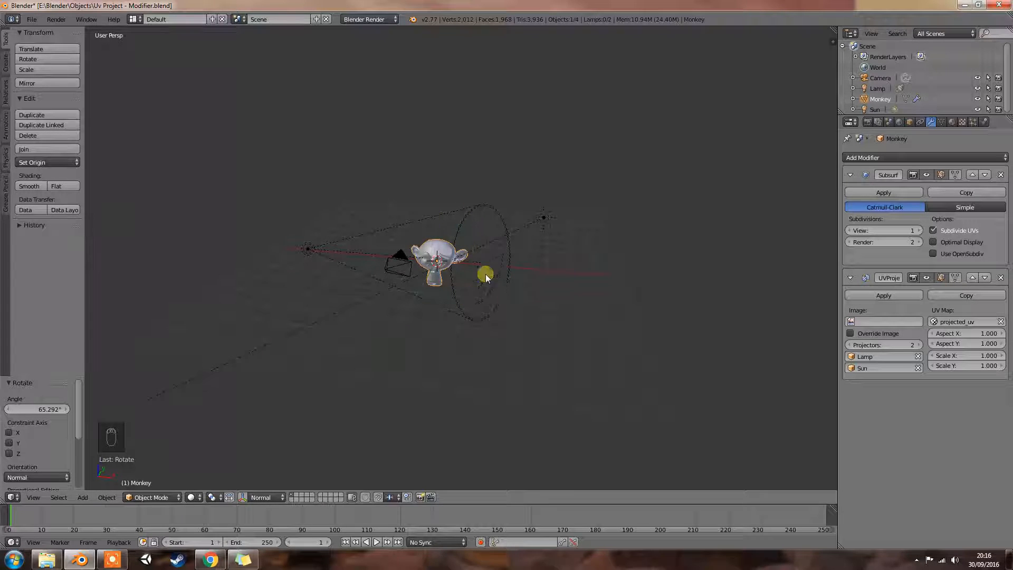
- Delete the Sun lamp from the scene
right_click(546, 217)
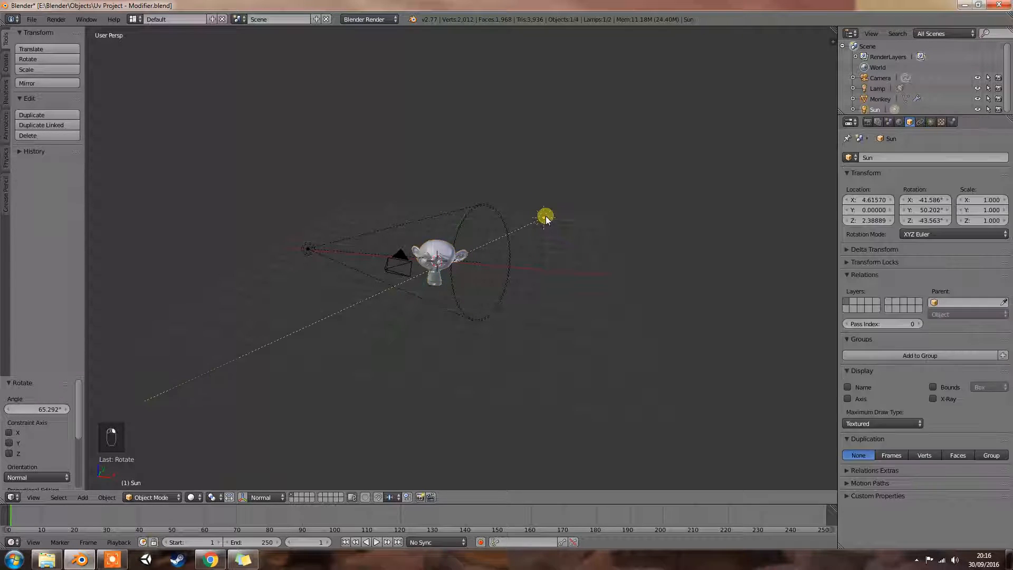
key("Delete")
left_click(544, 220)
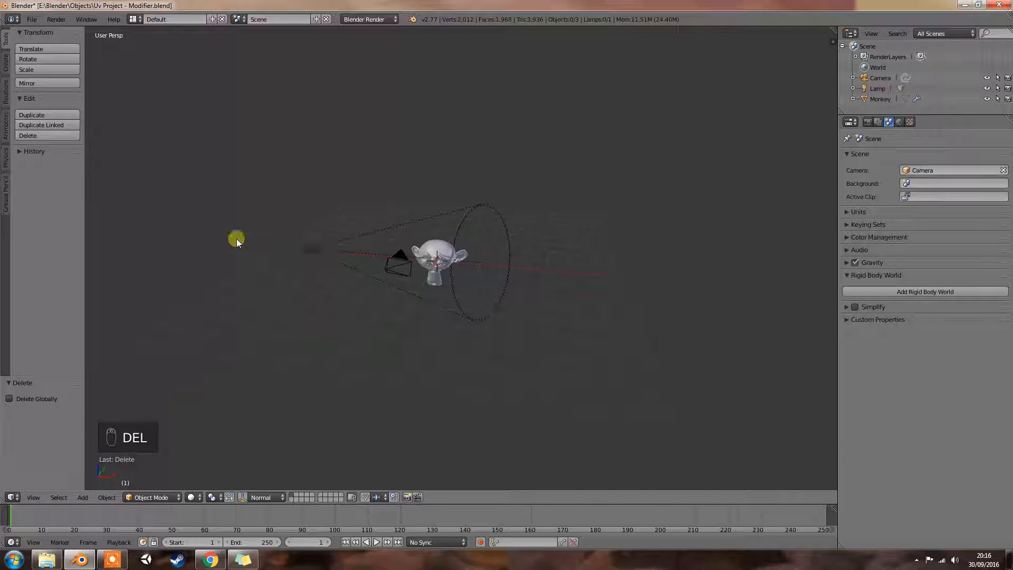
- Duplicate the spot lamp about 8.6 units along X and rotate the copy about -263° around Z to face the monkey
right_click(309, 248)
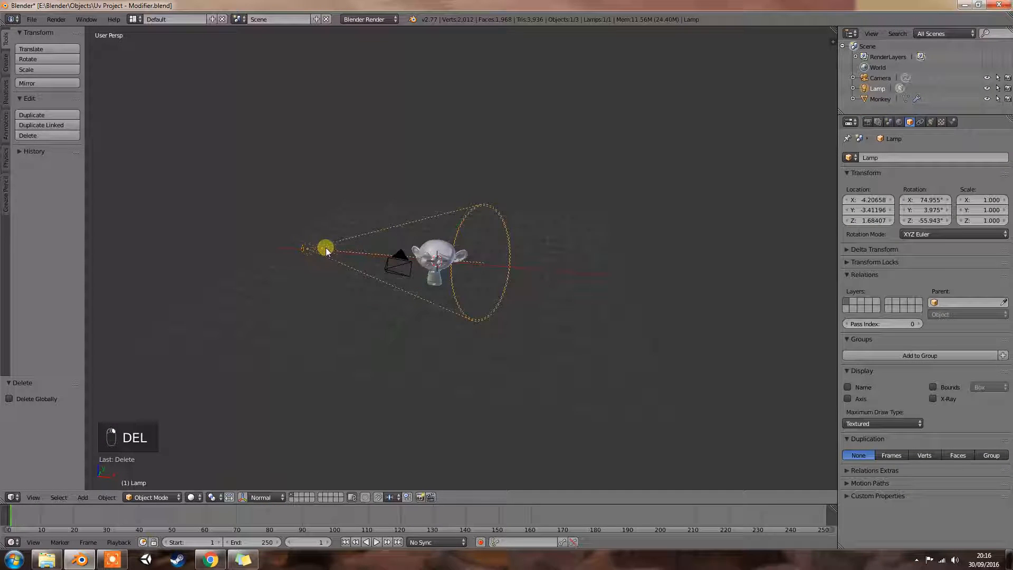
key("shift+d")
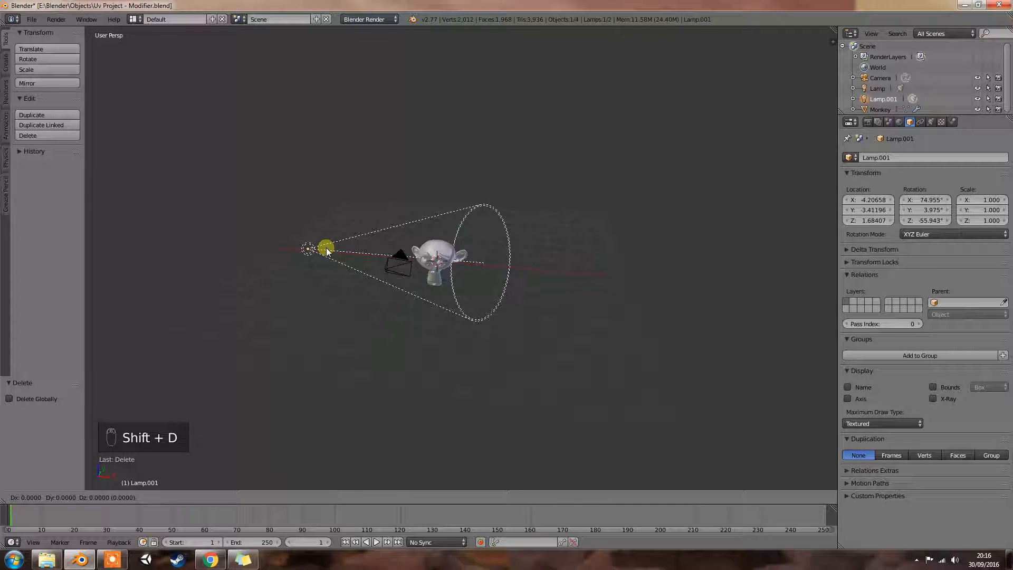
key("x")
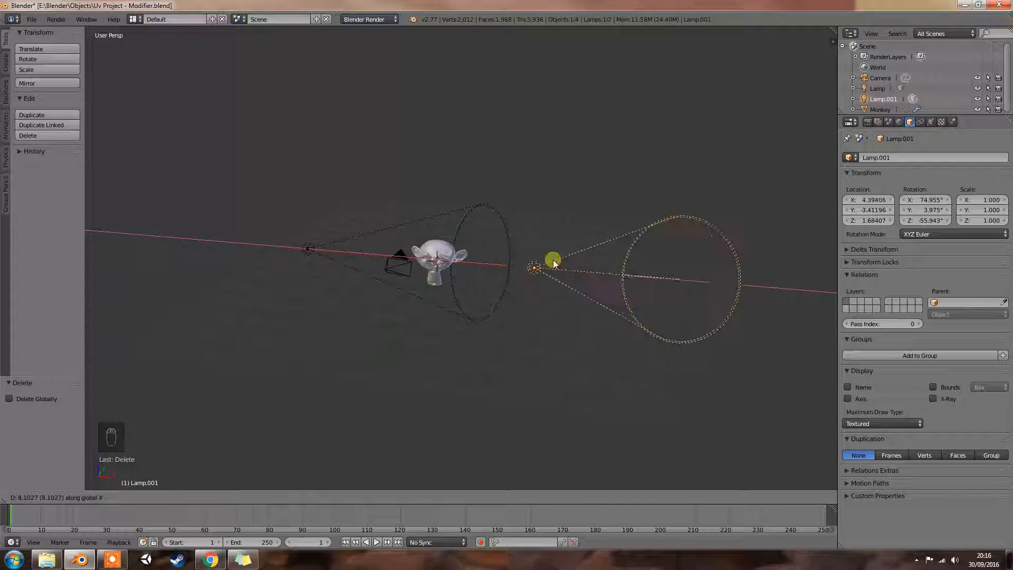
left_click(553, 260)
key("r")
key("z")
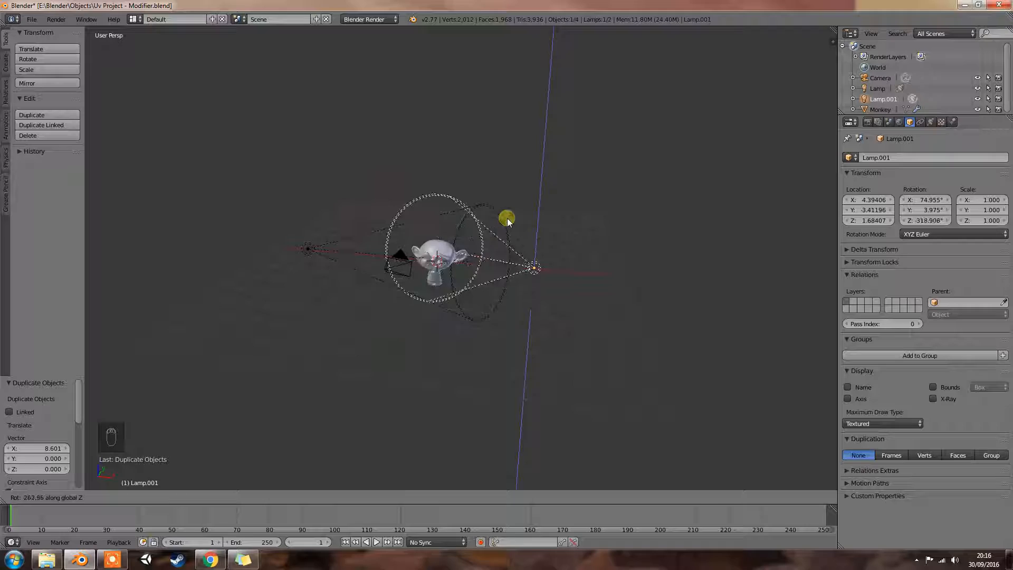
left_click(508, 217)
middle_click_drag(507, 228, 346, 264)
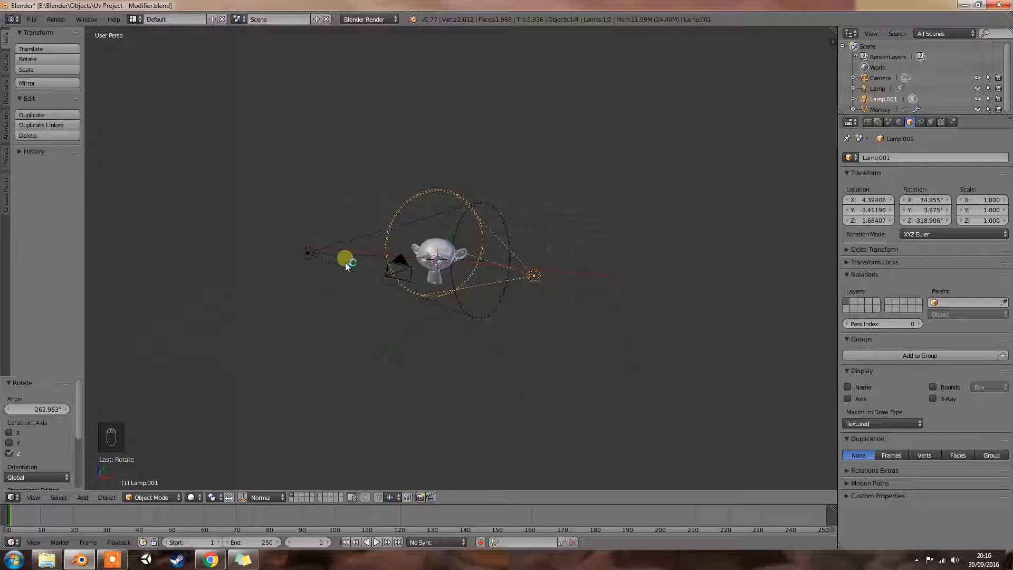
- Check the duplicated spot lamp's light settings and preview the monkey in rendered shading from different angles
left_click(930, 122)
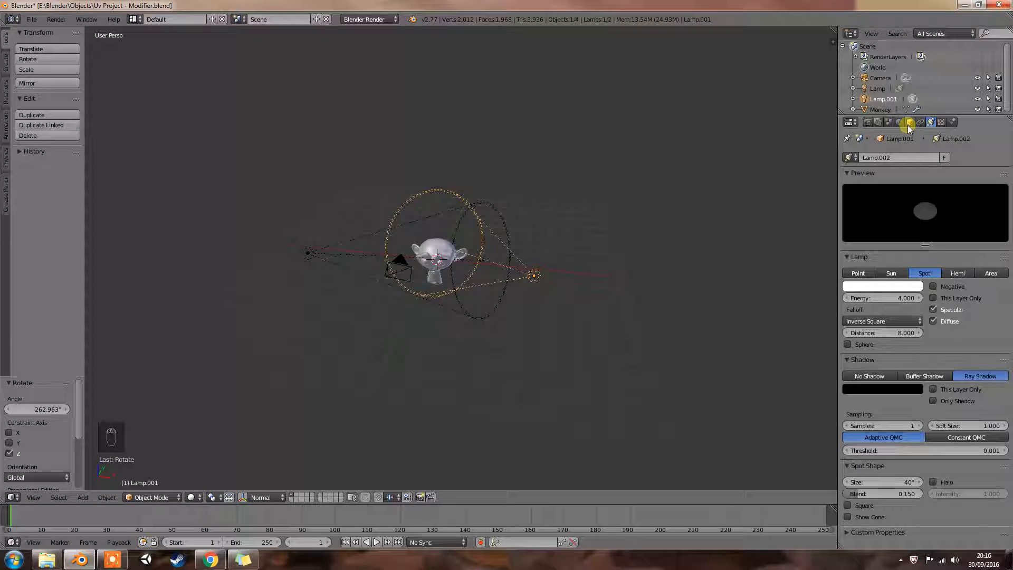
left_click(909, 122)
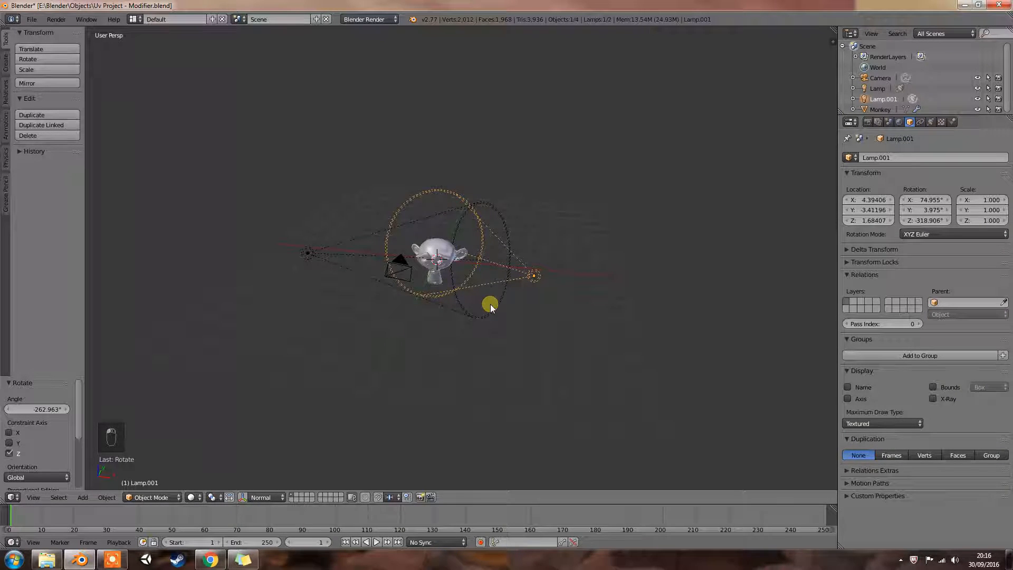
key("shift+z")
middle_click_drag(526, 277, 490, 268)
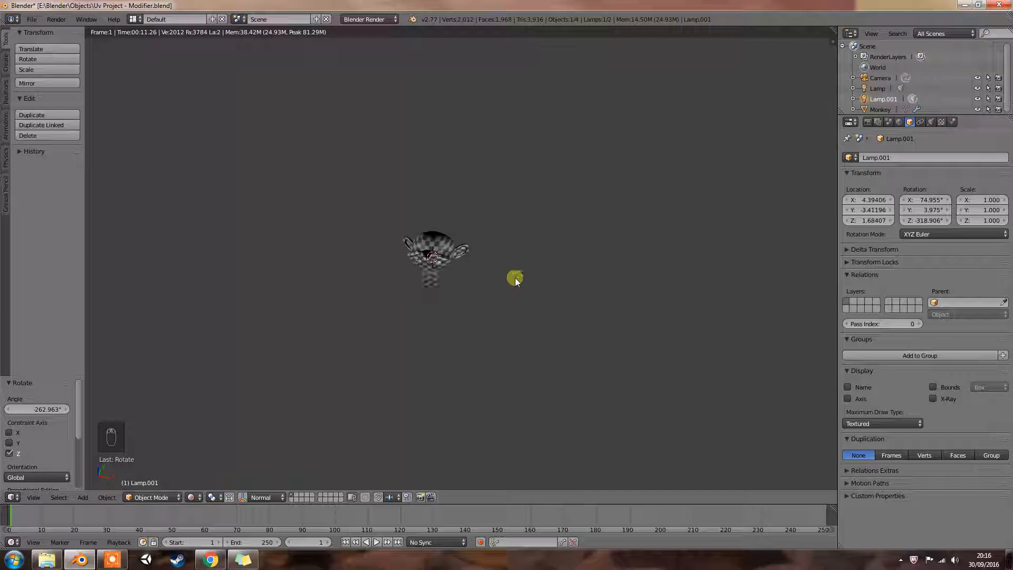
middle_click_drag(396, 288, 452, 278)
key("shift+z")
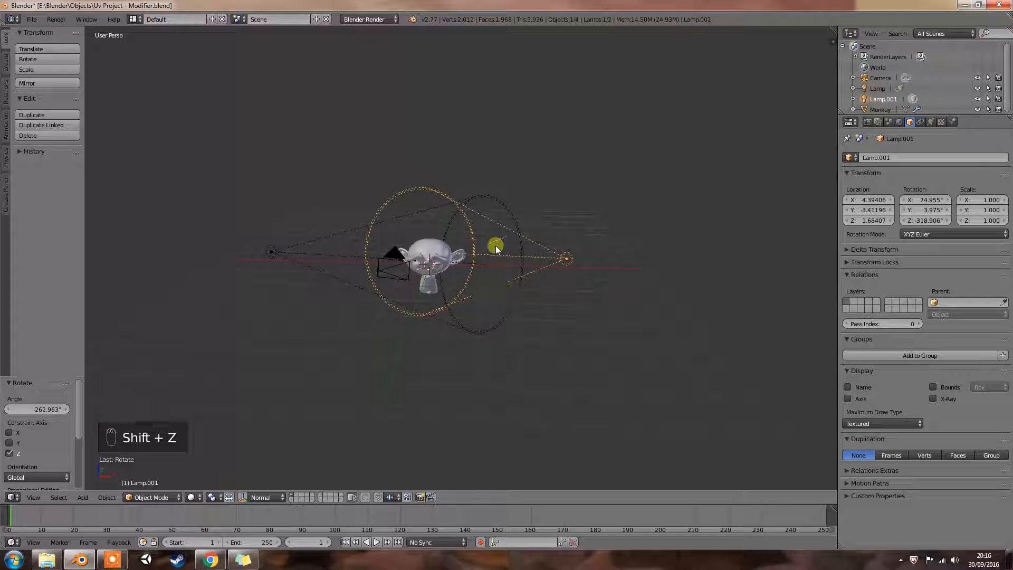
- Examine the duplicated lamp's texture slots and reopen its light settings
scroll(524, 269, "up", 3)
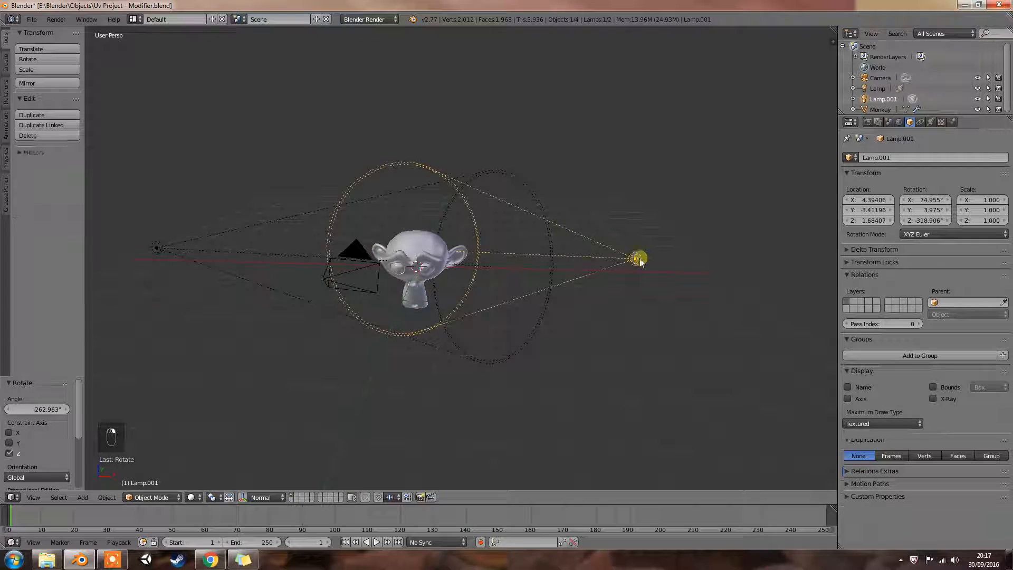
left_click(942, 122)
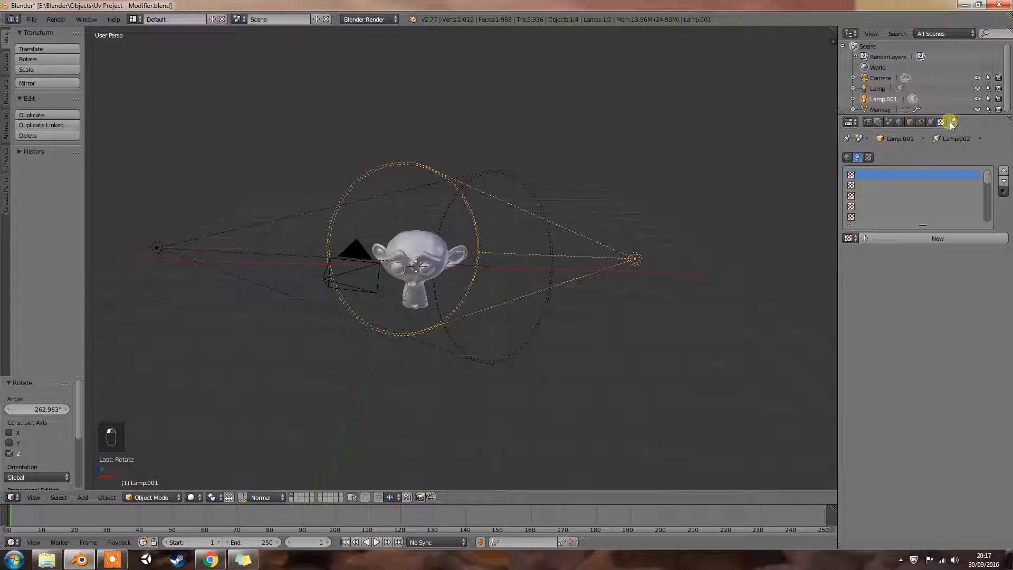
left_click(952, 122)
left_click(931, 122)
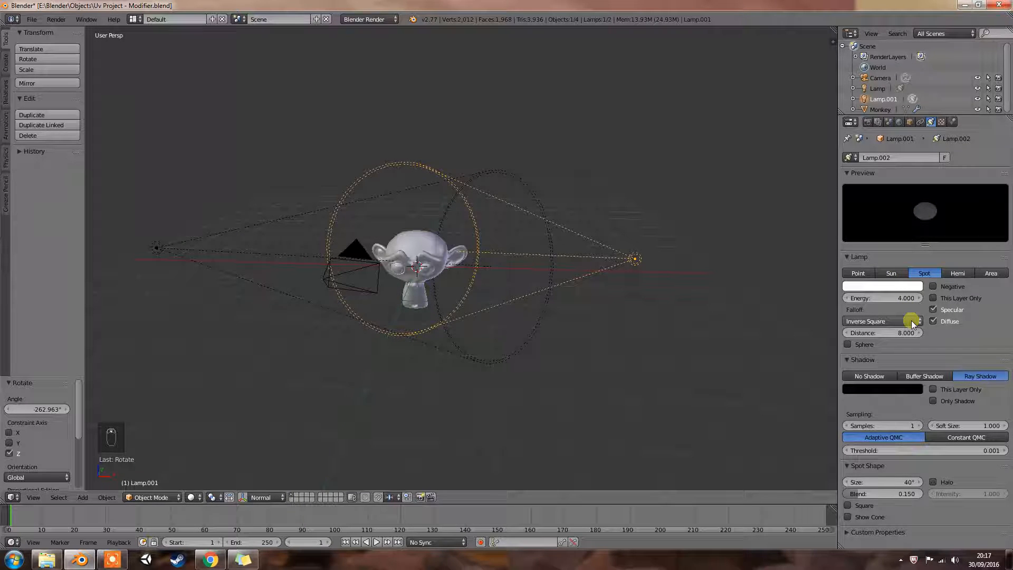
left_click(908, 123)
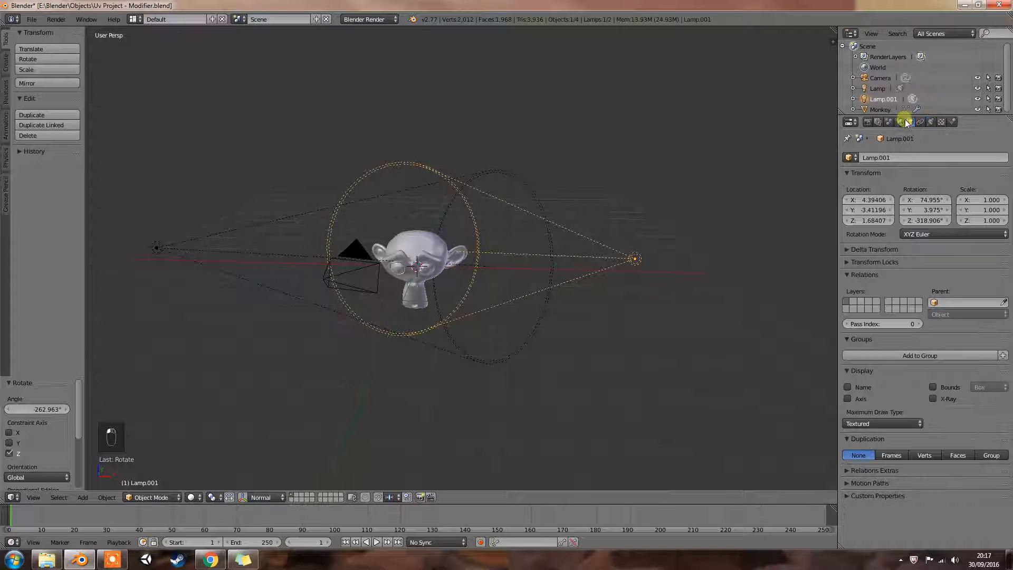
left_click(901, 121)
left_click(922, 122)
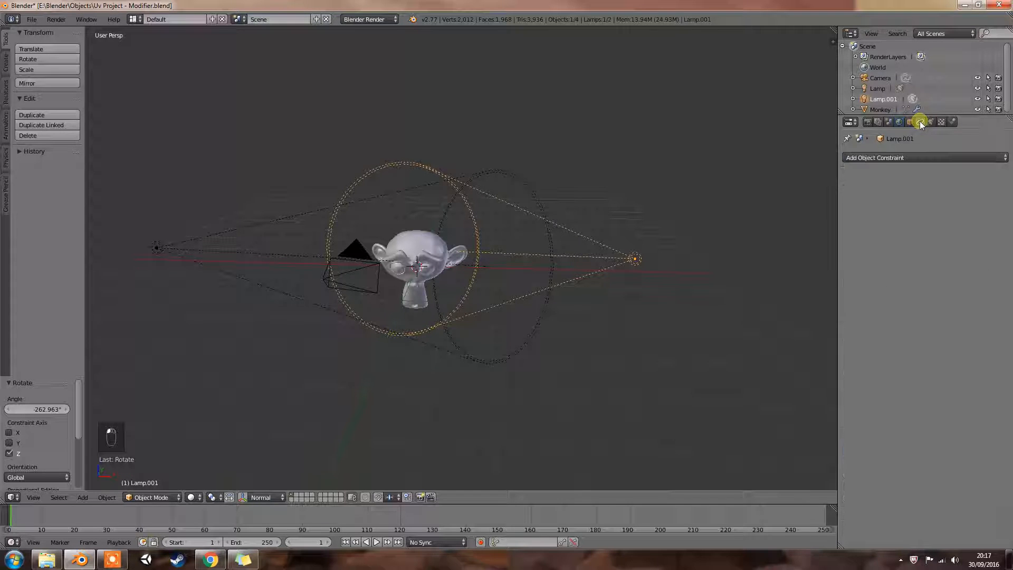
left_click(869, 123)
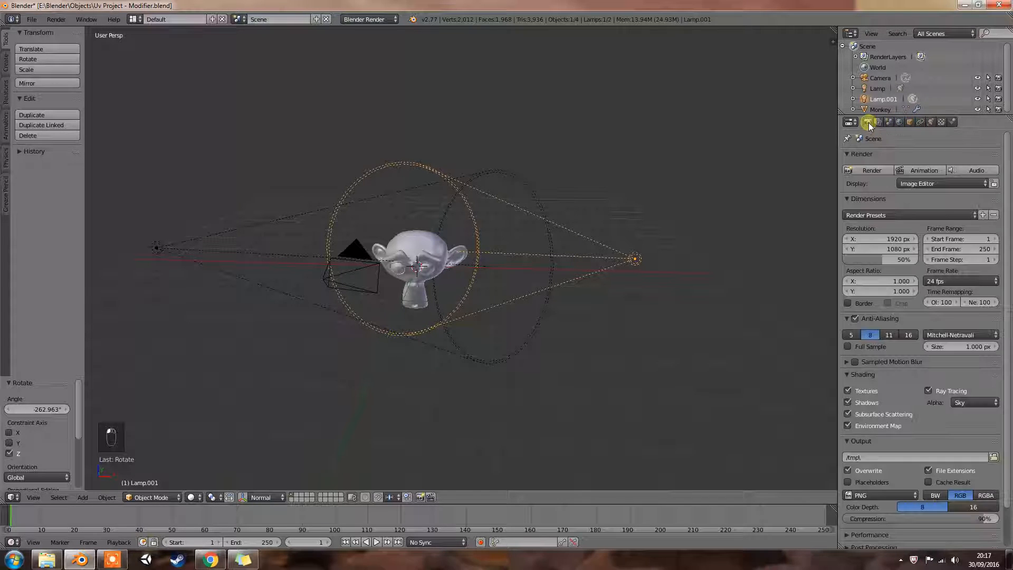
- Select the monkey and examine its material and the mapping and image settings of its base and projected textures
right_click(419, 248)
left_click(954, 121)
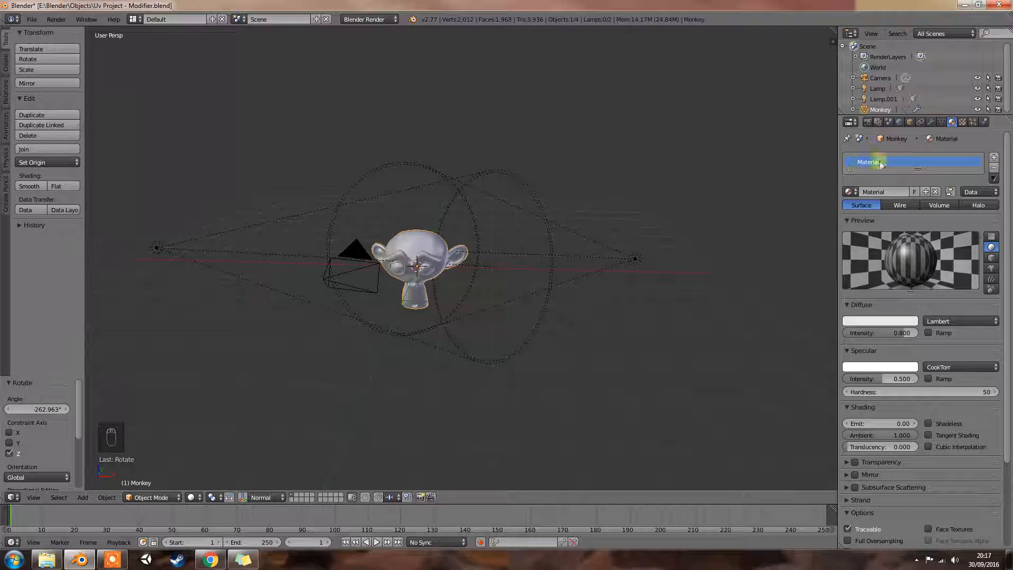
left_click(961, 124)
right_click(898, 175)
left_click(892, 175)
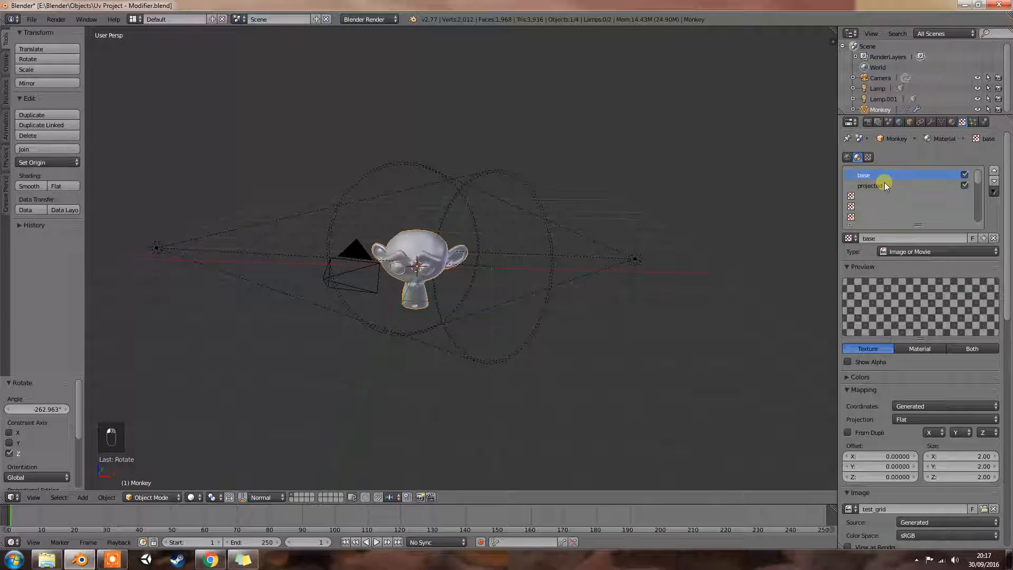
left_click(884, 183)
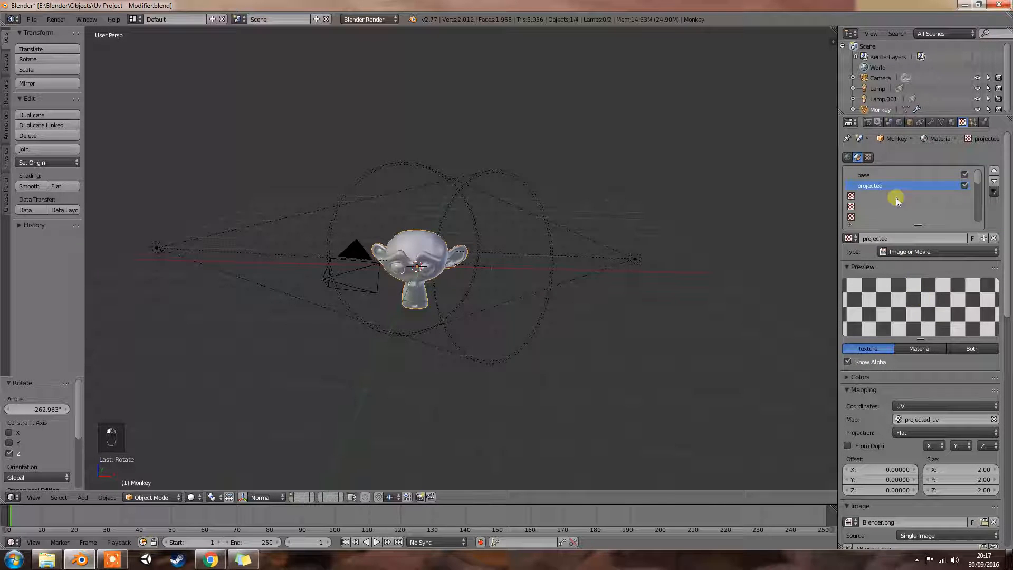
scroll(930, 288, "down", 5)
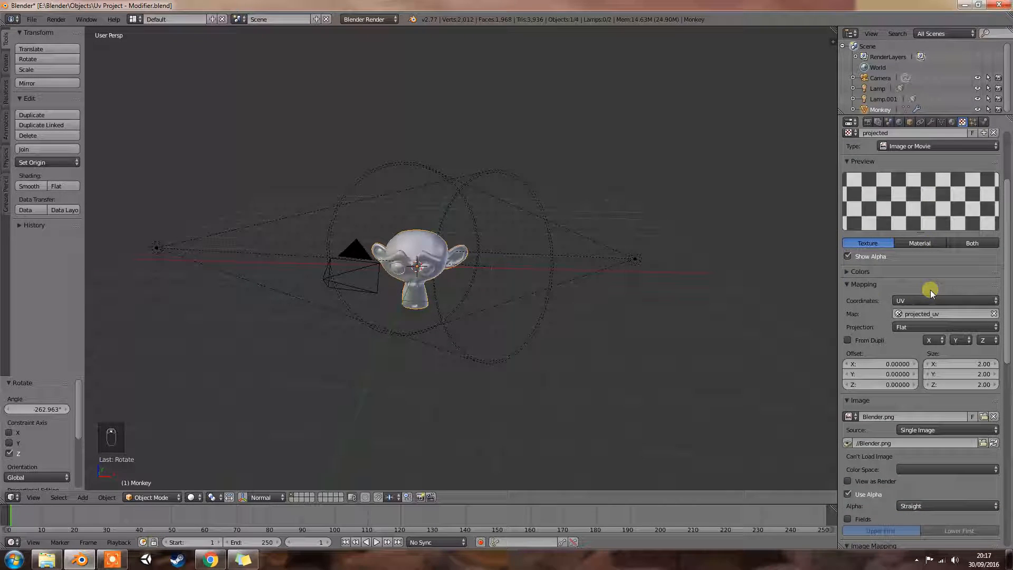
scroll(892, 318, "down", 2)
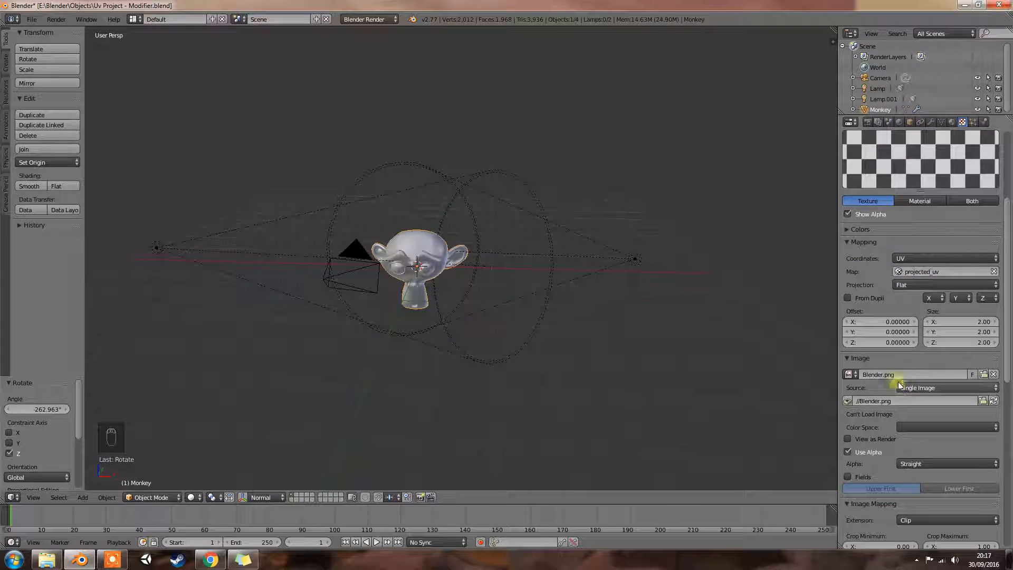
scroll(929, 246, "up", 6)
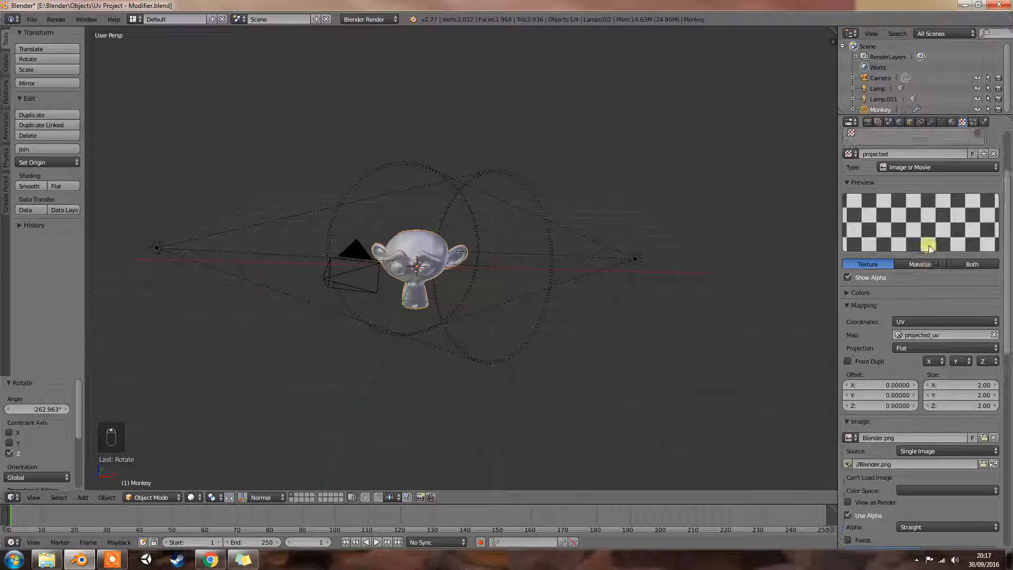
scroll(929, 245, "up", 1)
- Show the monkey's modifiers, preview it in rendered shading from several angles including the front, and return to solid shading
left_click(931, 122)
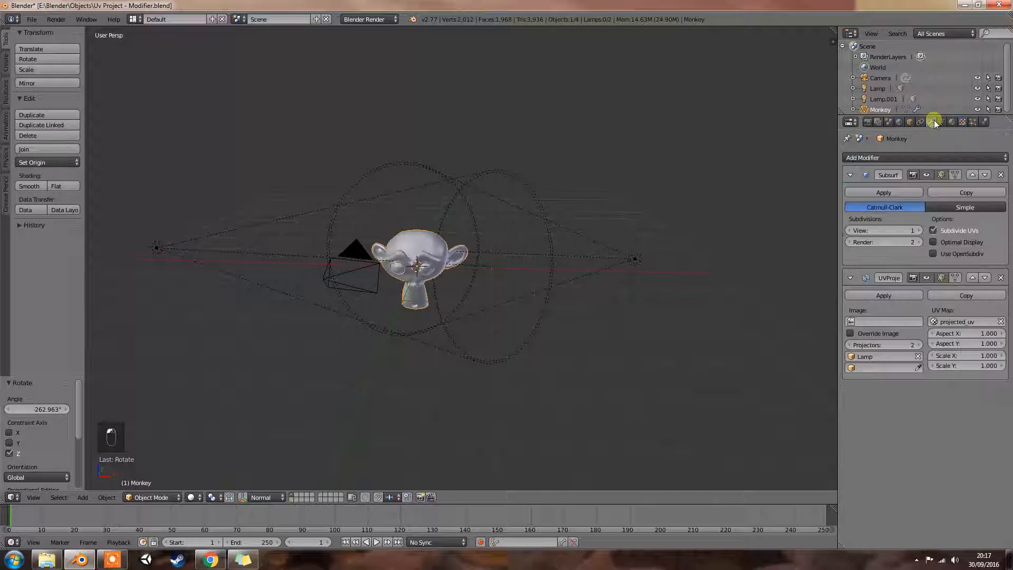
middle_click_drag(505, 323, 516, 328)
key("shift+z")
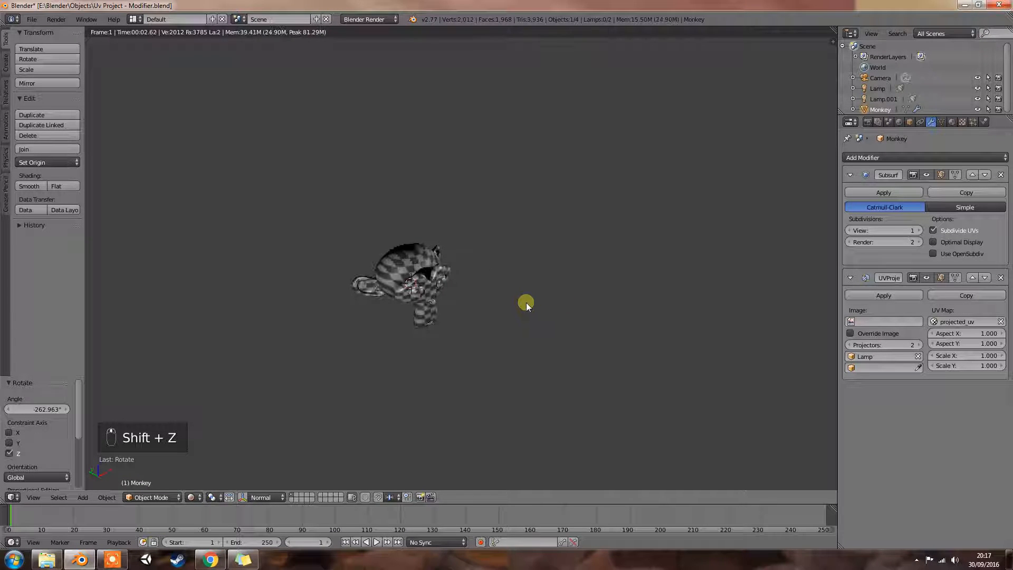
middle_click_drag(584, 287, 600, 293)
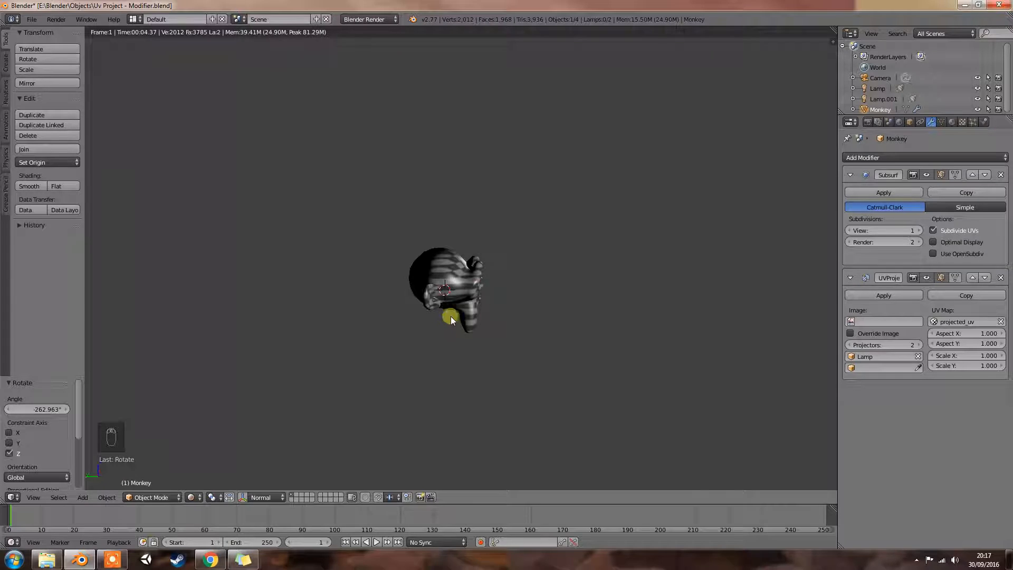
key("KP_1")
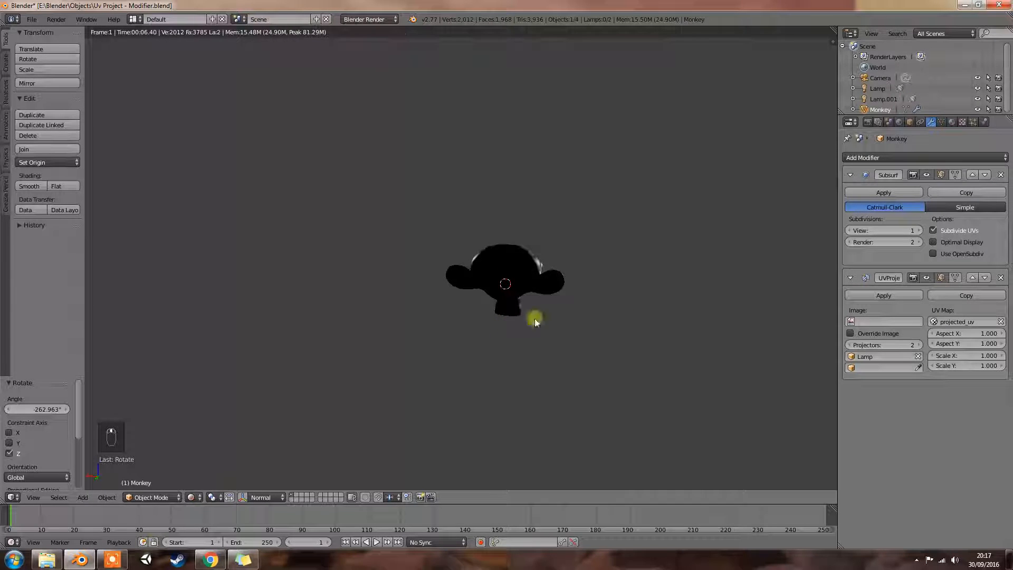
mouse_move(580, 319)
middle_mouse_down()
mouse_move(437, 318)
mouse_move(618, 321)
mouse_move(597, 320)
middle_mouse_up()
key("z")
key("z")
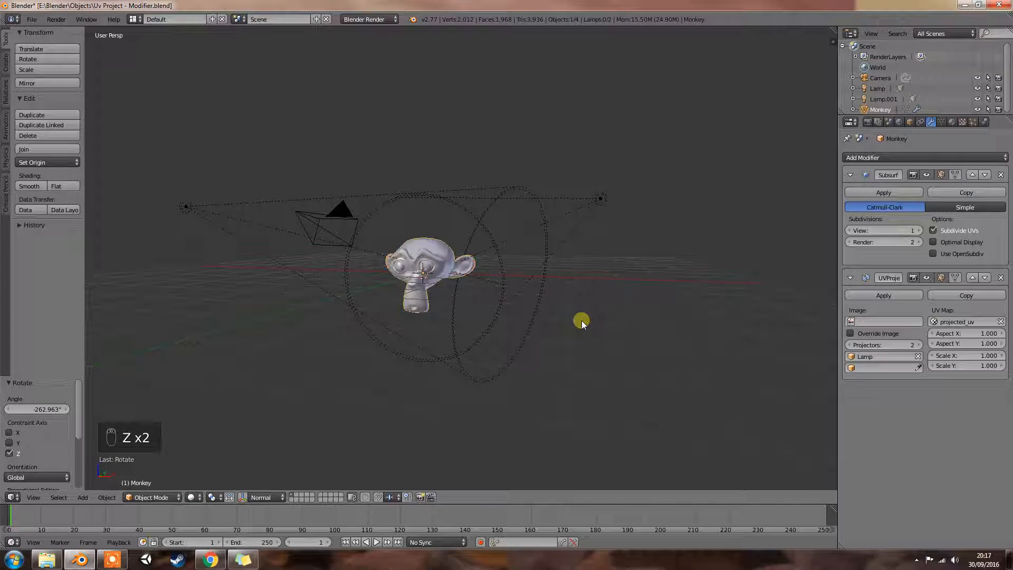
key("z")
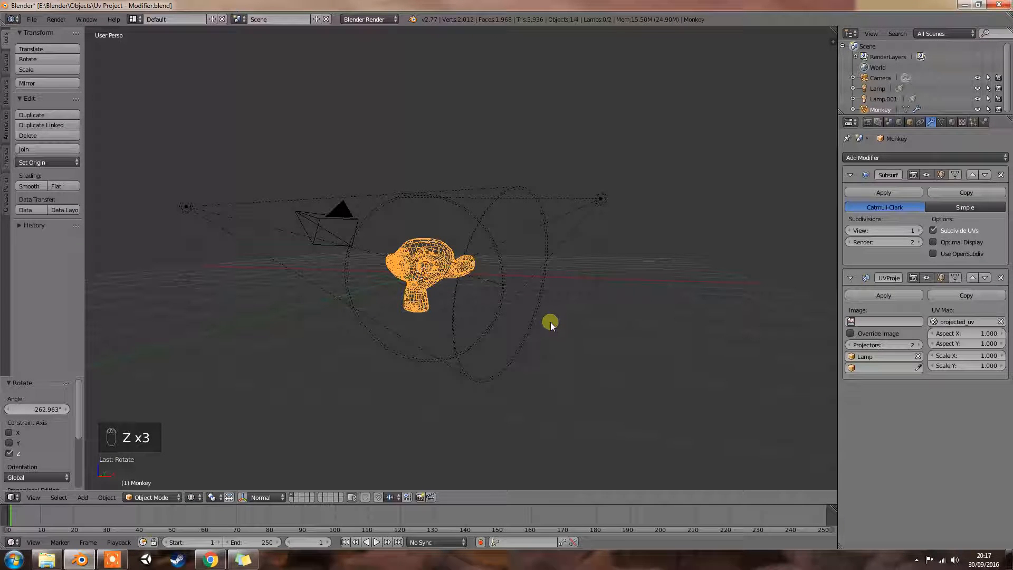
key("z")
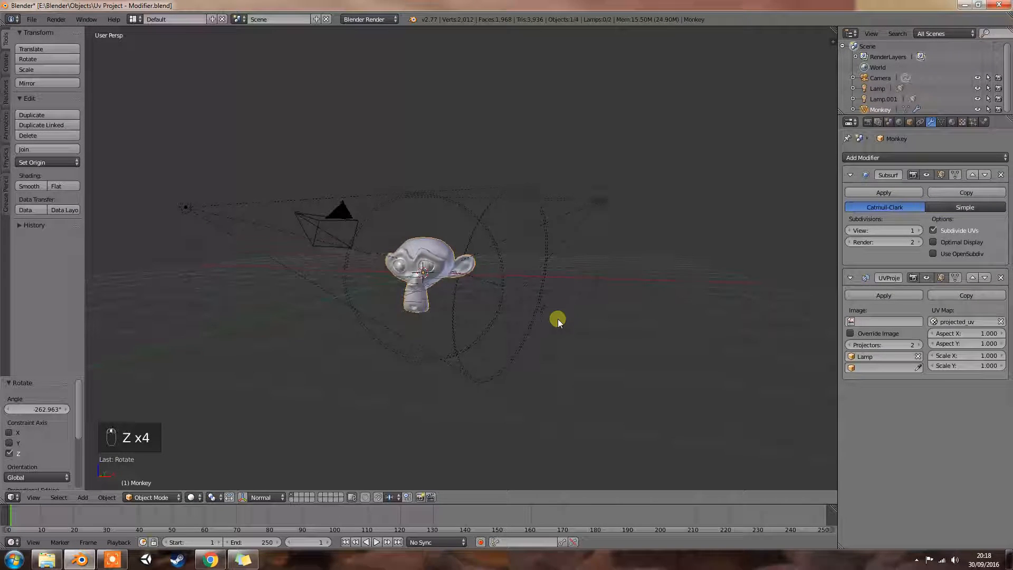
middle_click_drag(398, 350, 582, 342)
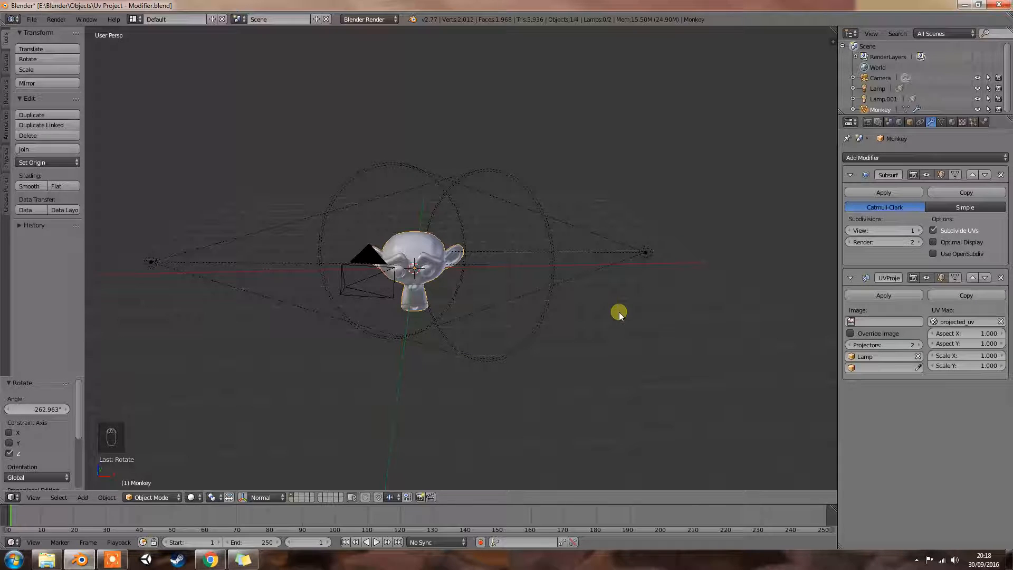
middle_click_drag(515, 279, 547, 320)
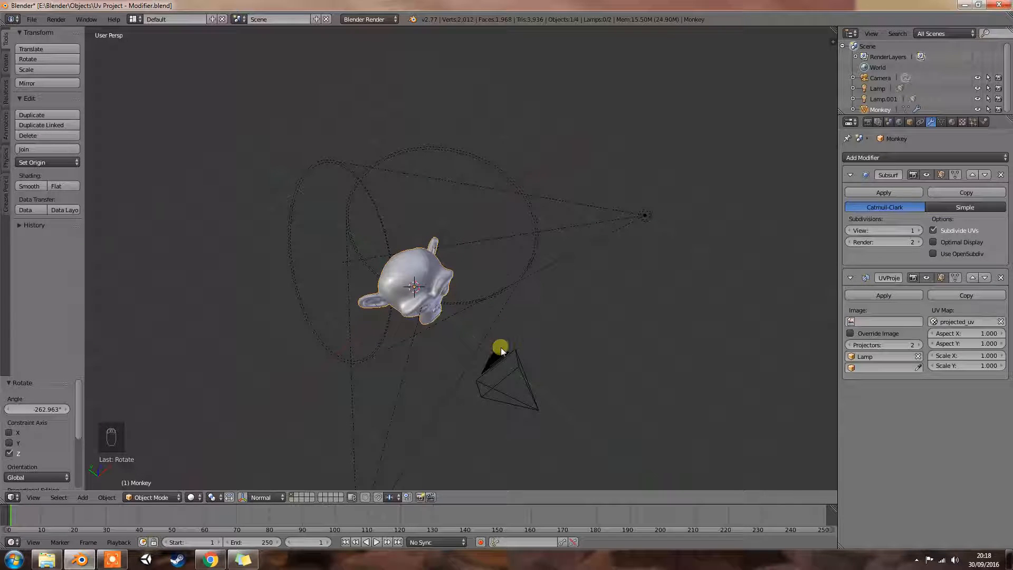
middle_click_drag(498, 340, 436, 221)
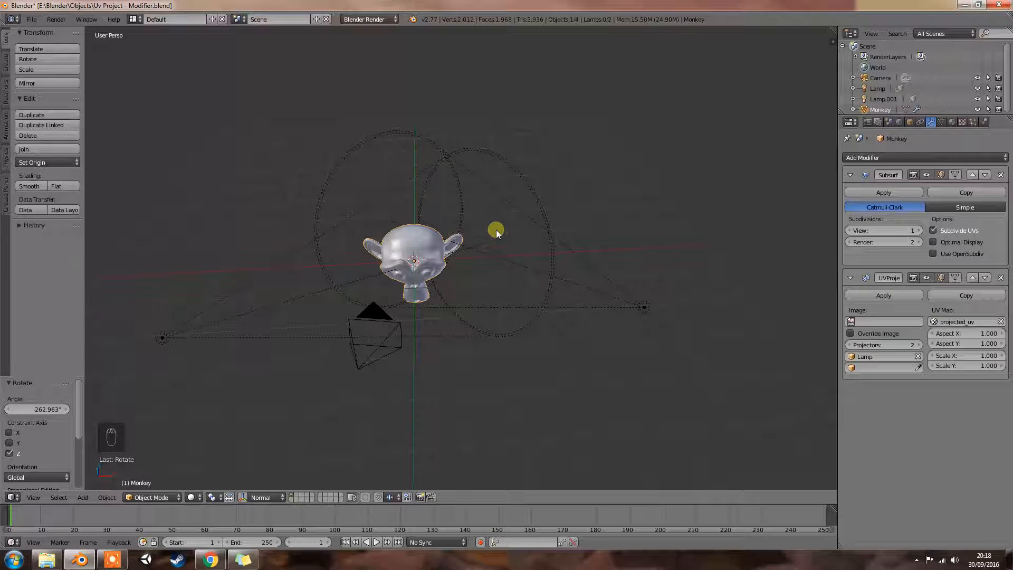
middle_click_drag(573, 249, 628, 257)
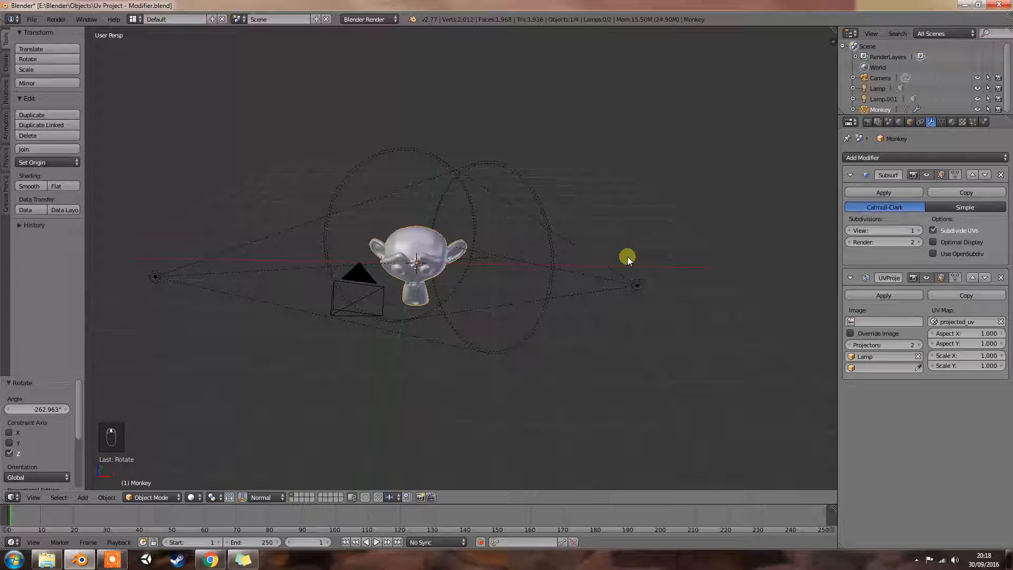